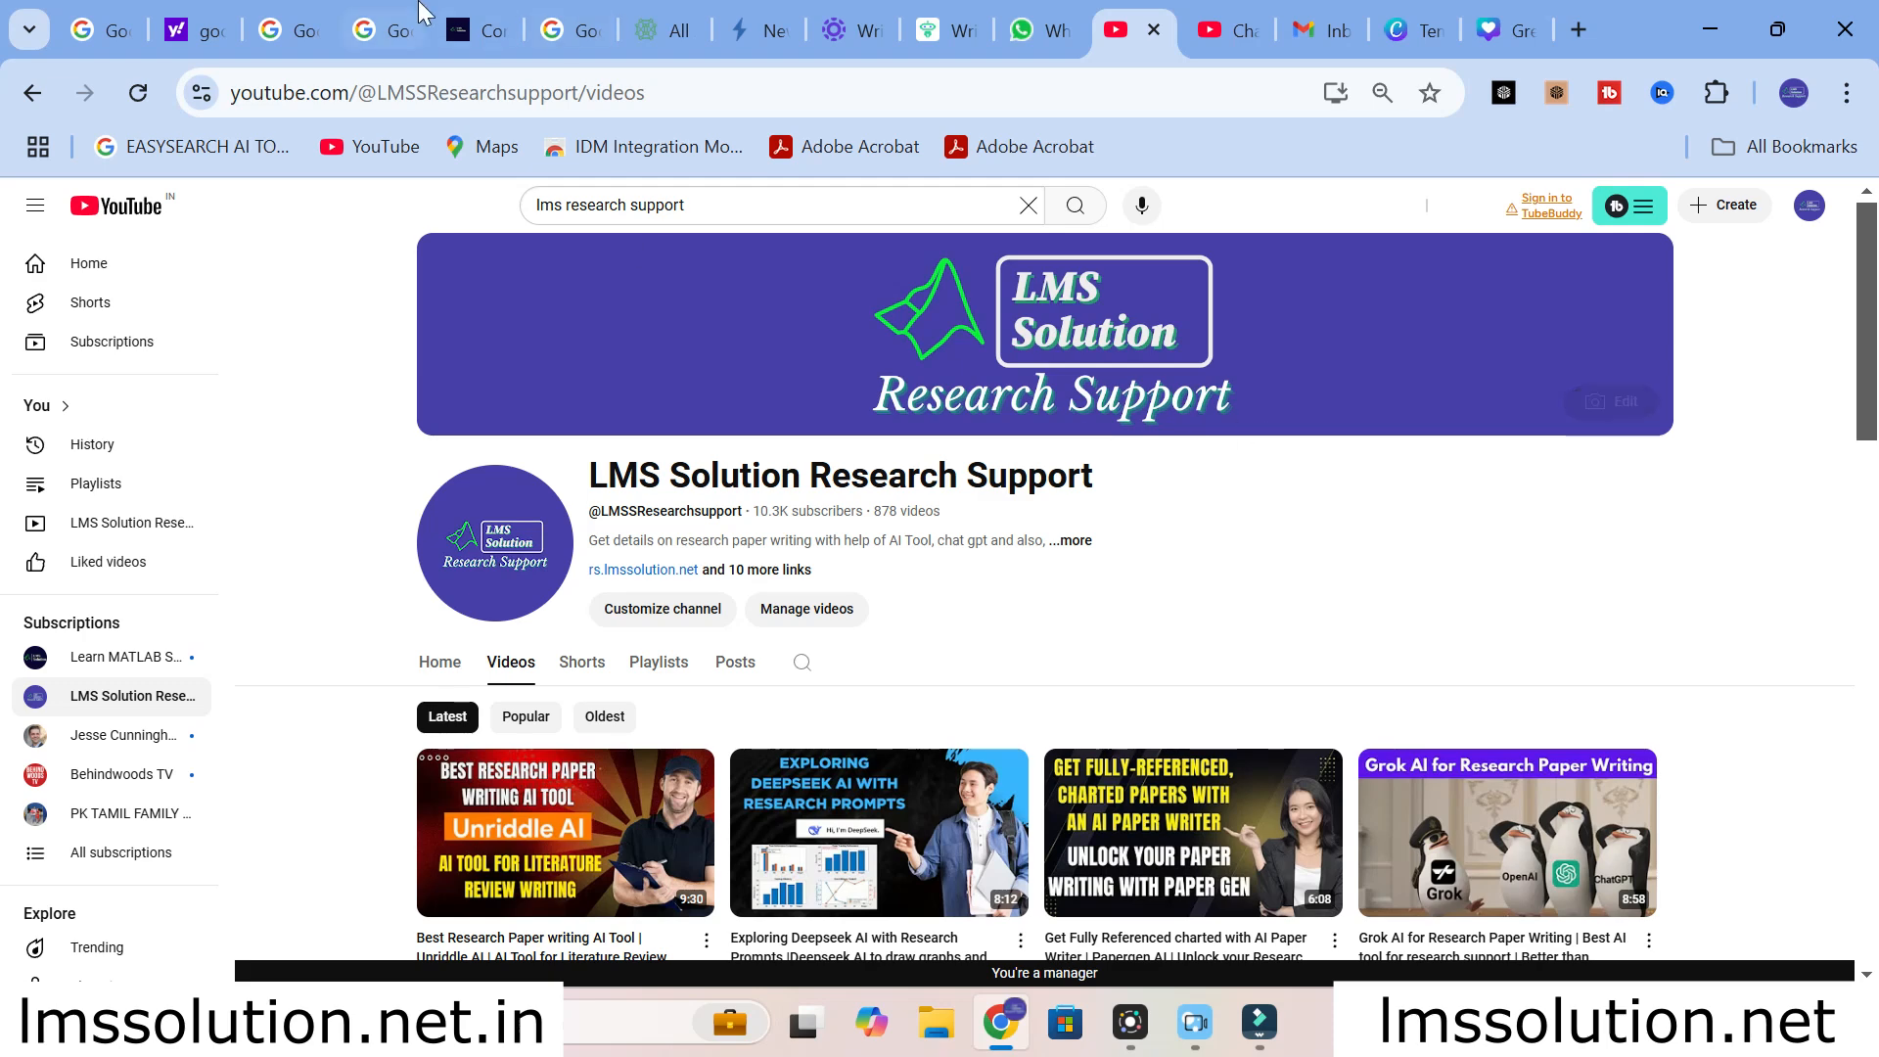
- Switch to the Wrizzle website, after a brief look at the LMS Solution workshop page, and open its AI Writer tool
{"action": "left_click", "coordinate": [477, 29]}
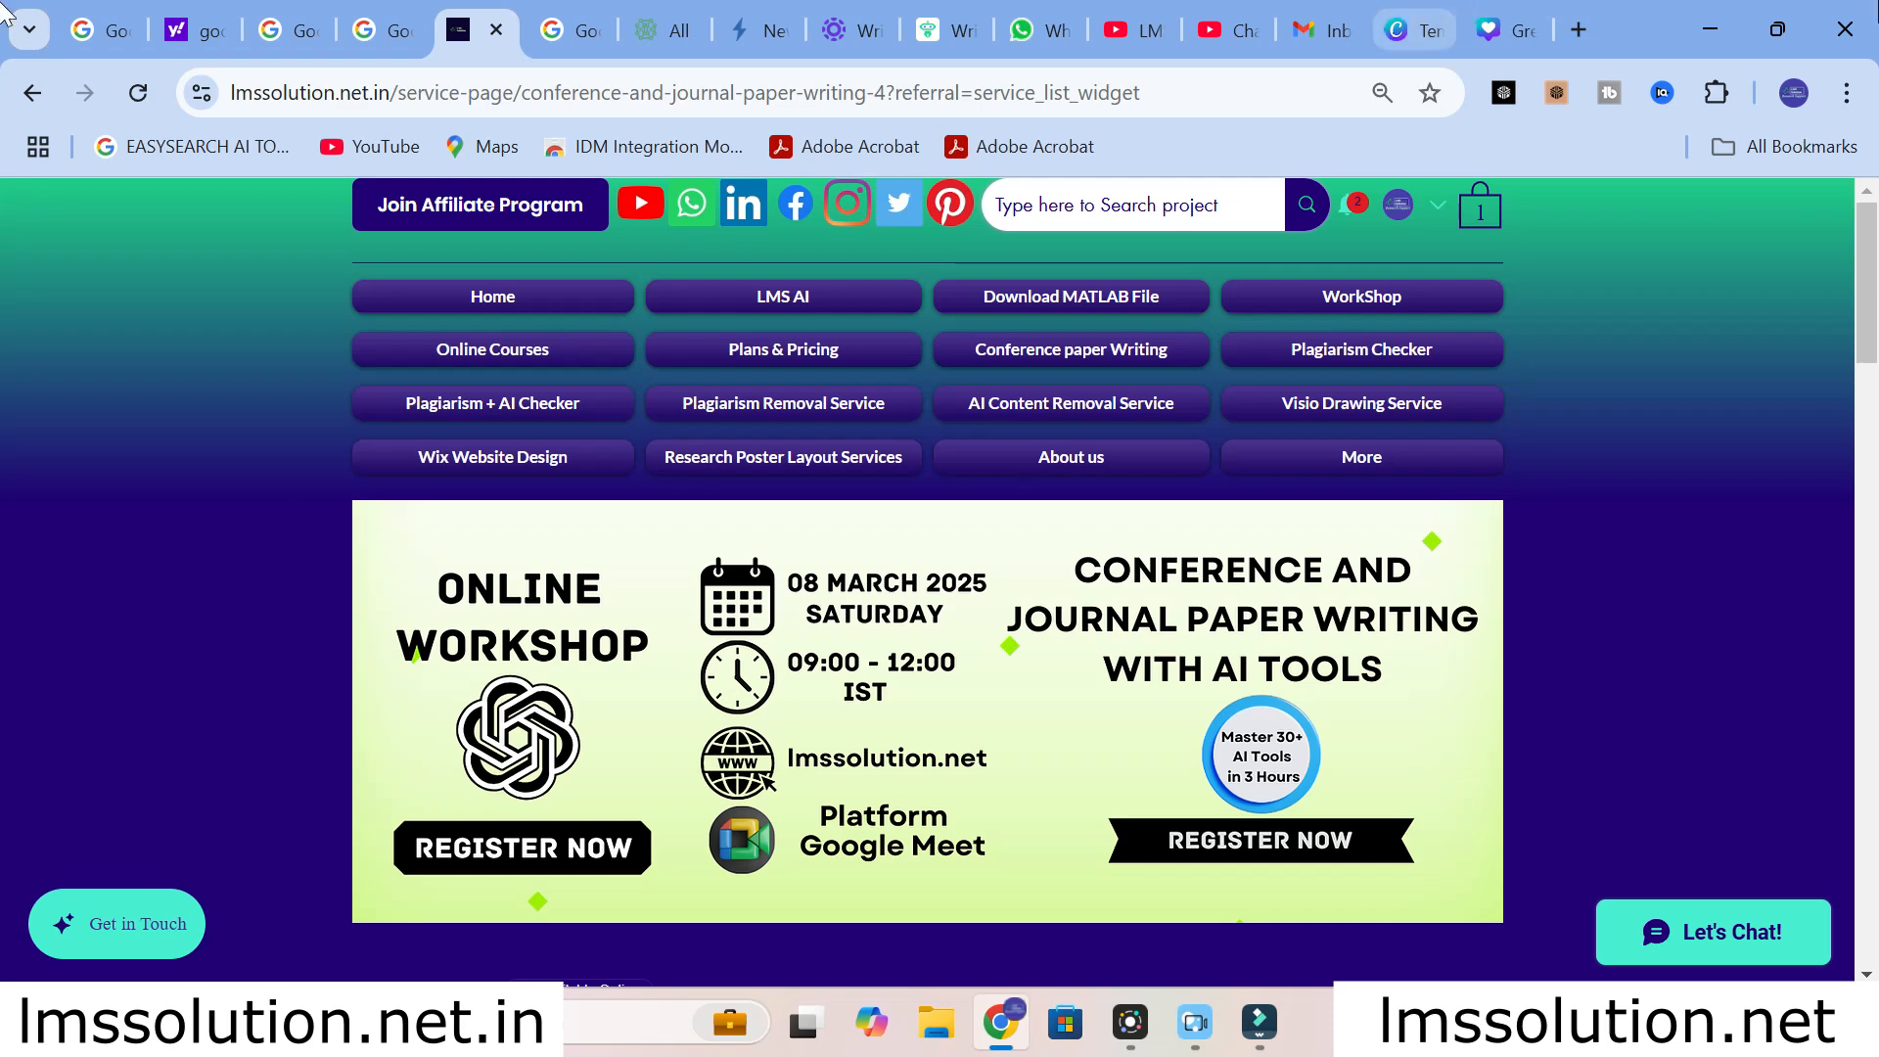
{"action": "left_click", "coordinate": [944, 12]}
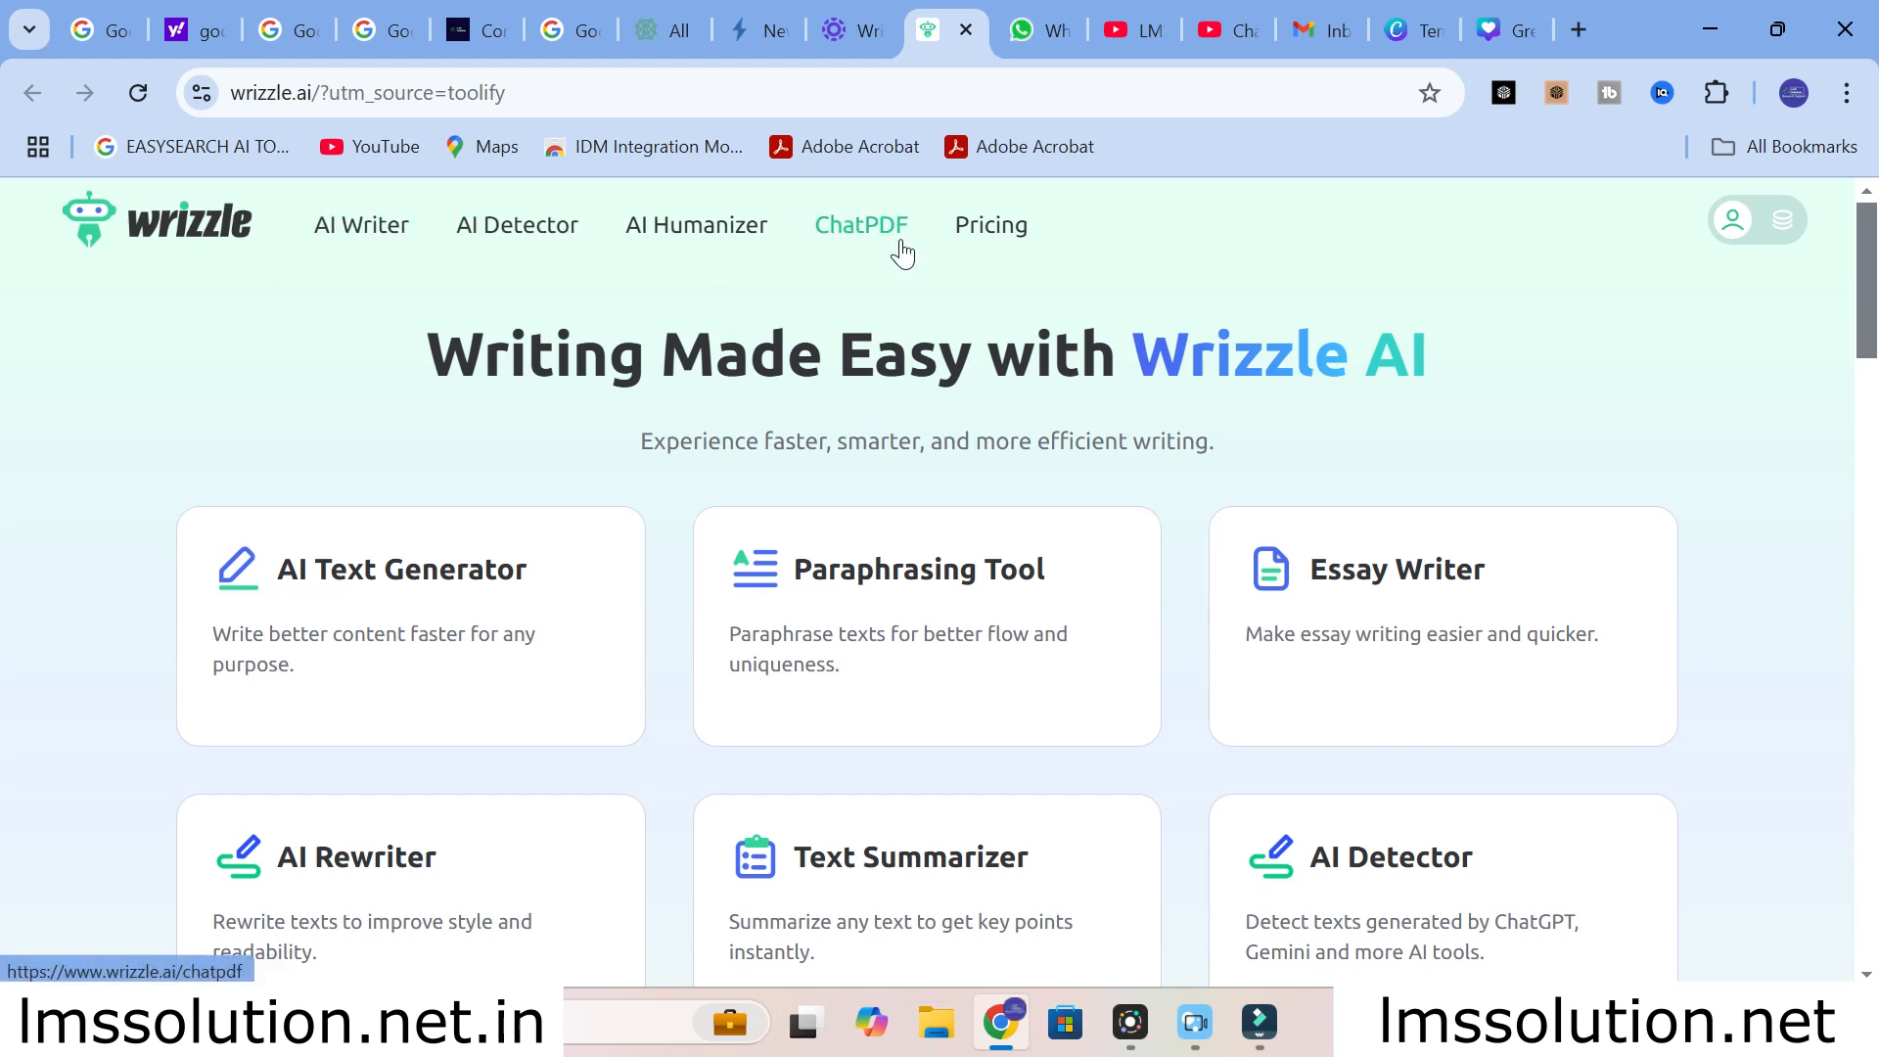
{"action": "left_click", "coordinate": [344, 239]}
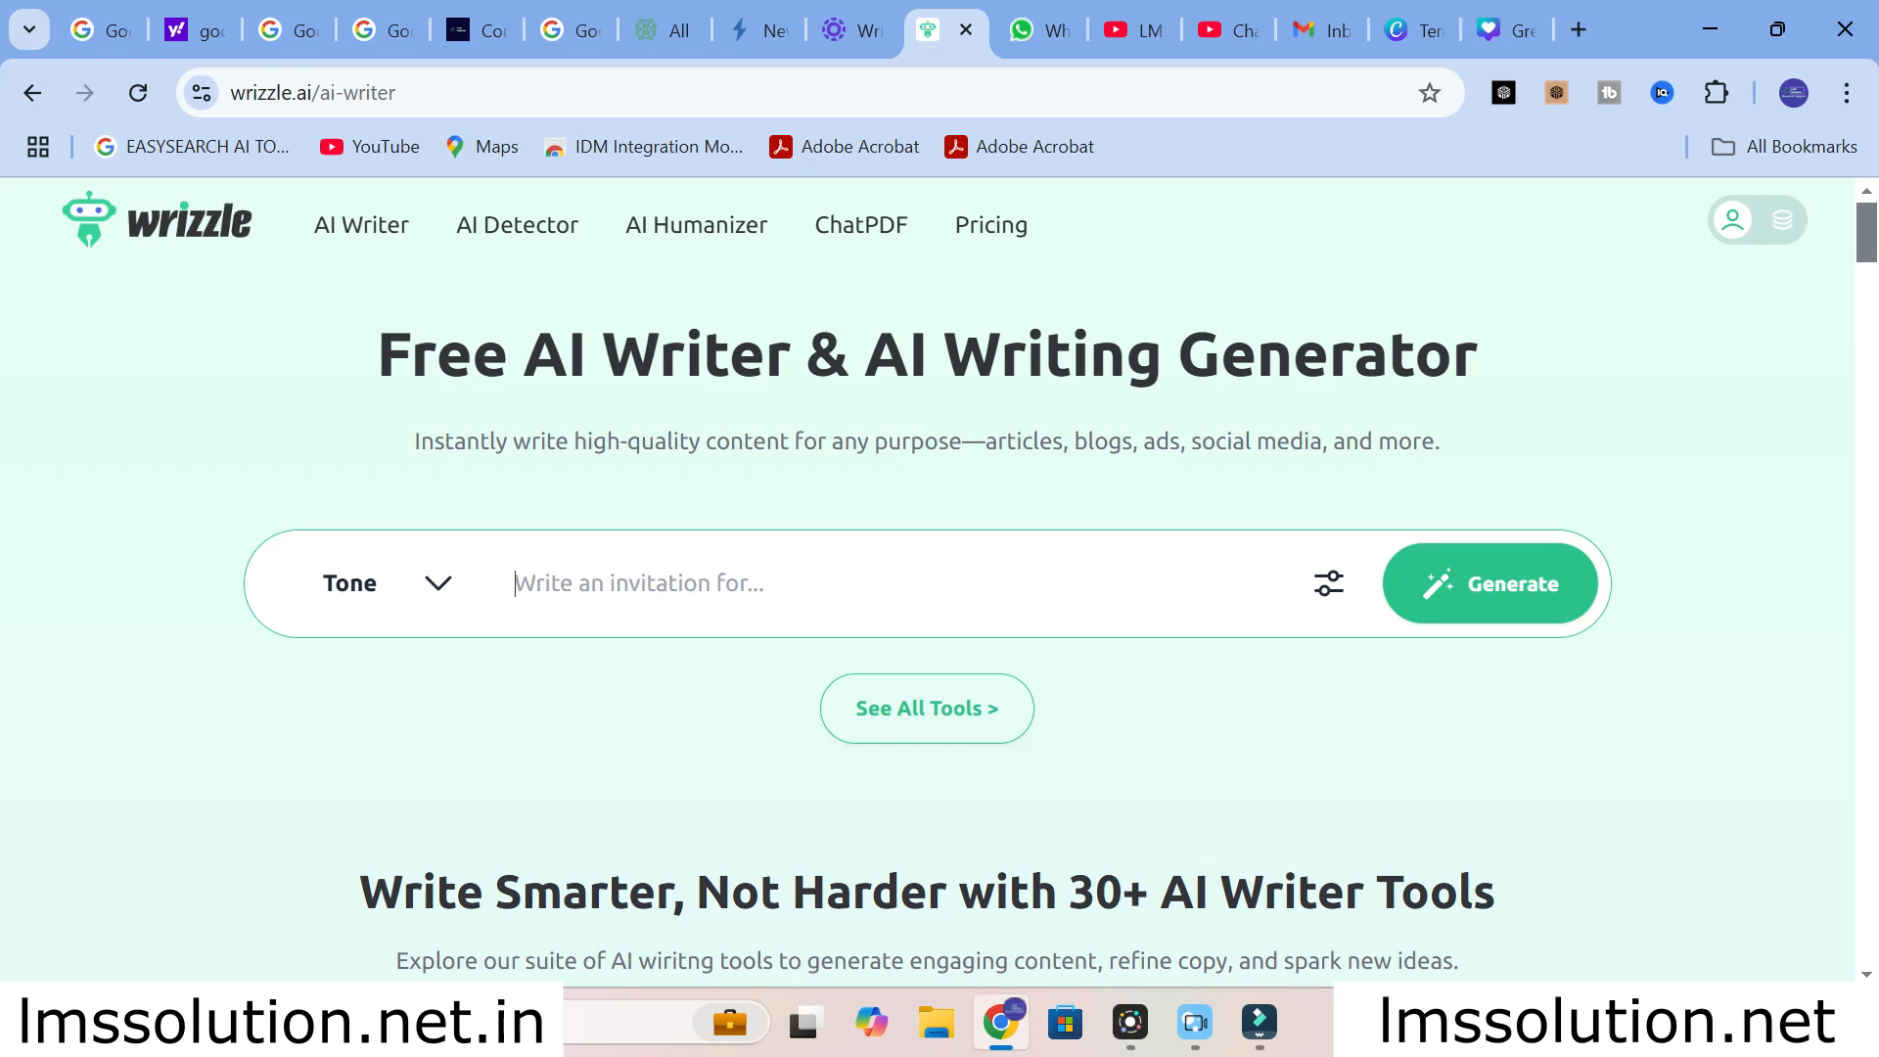
- Set the AI Writer's tone to Academic
{"action": "left_click", "coordinate": [444, 587]}
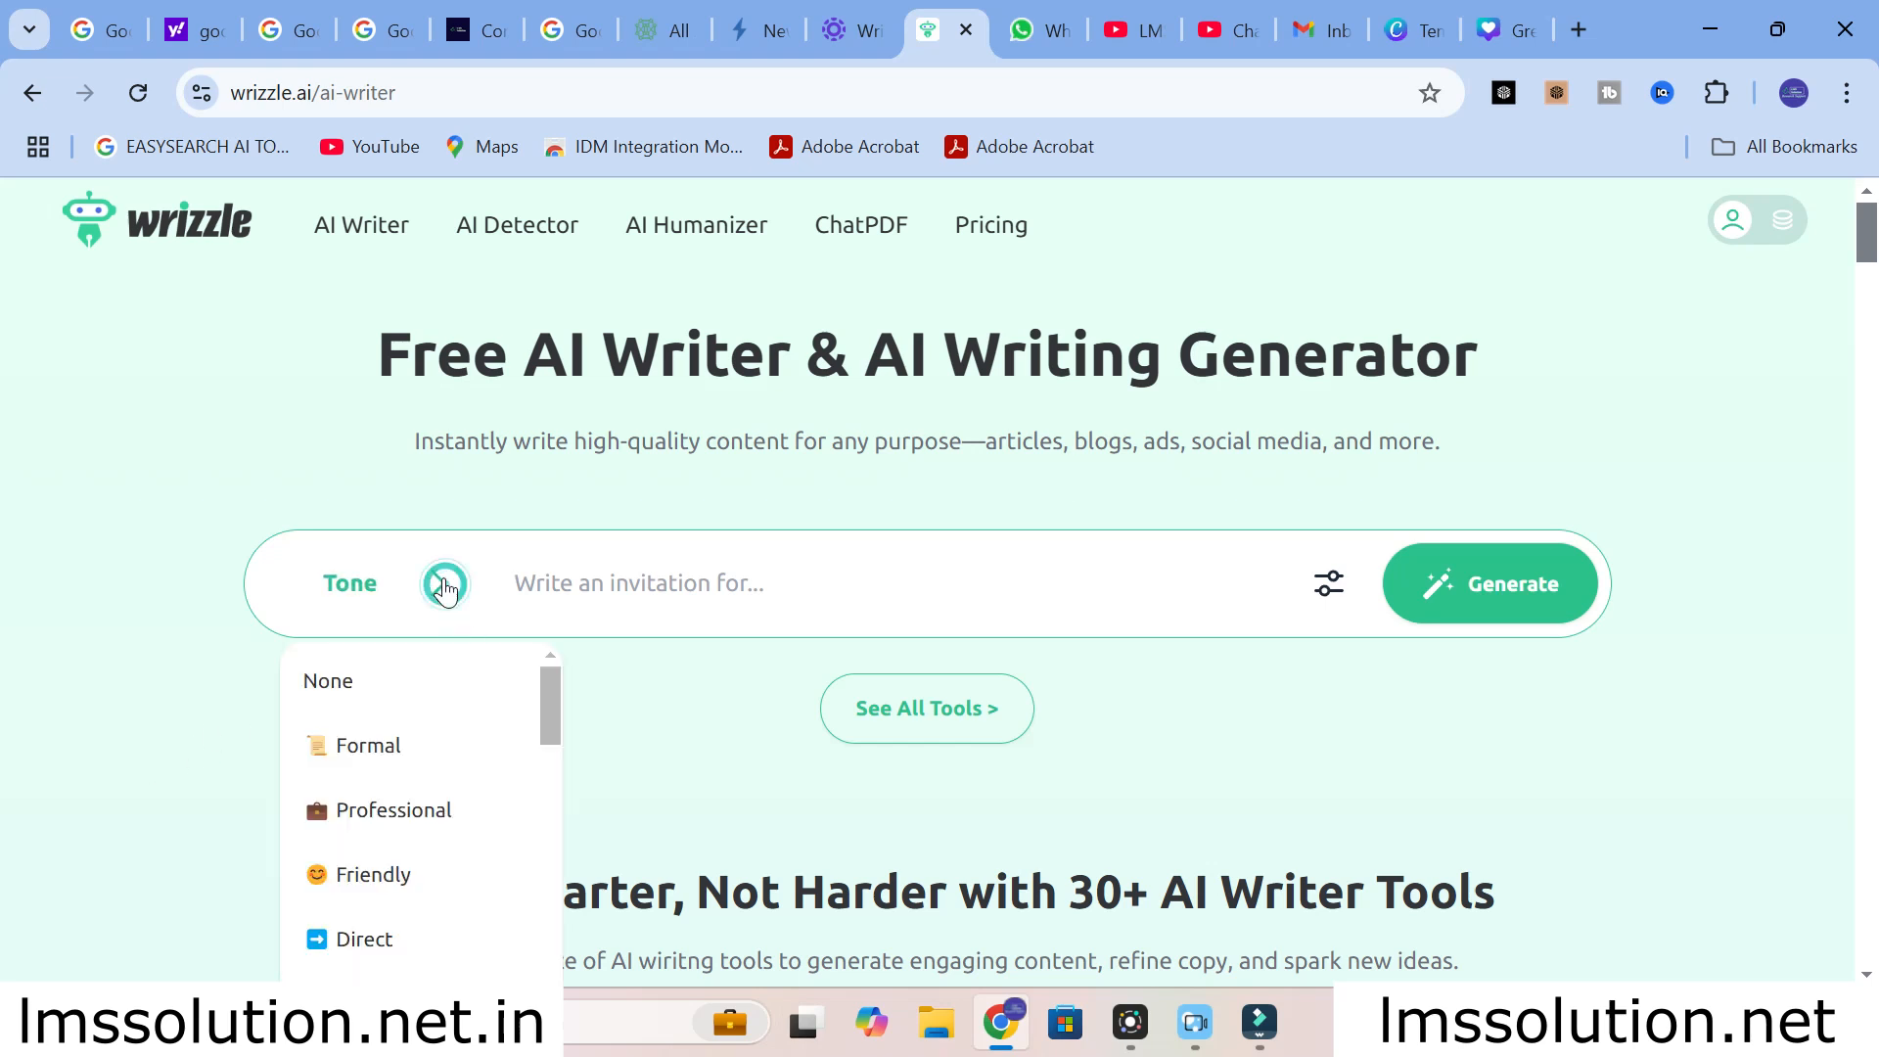
{"action": "scroll", "coordinate": [391, 750], "scroll_direction": "down", "scroll_amount": 4}
{"action": "scroll", "coordinate": [390, 751], "scroll_direction": "up", "scroll_amount": 5}
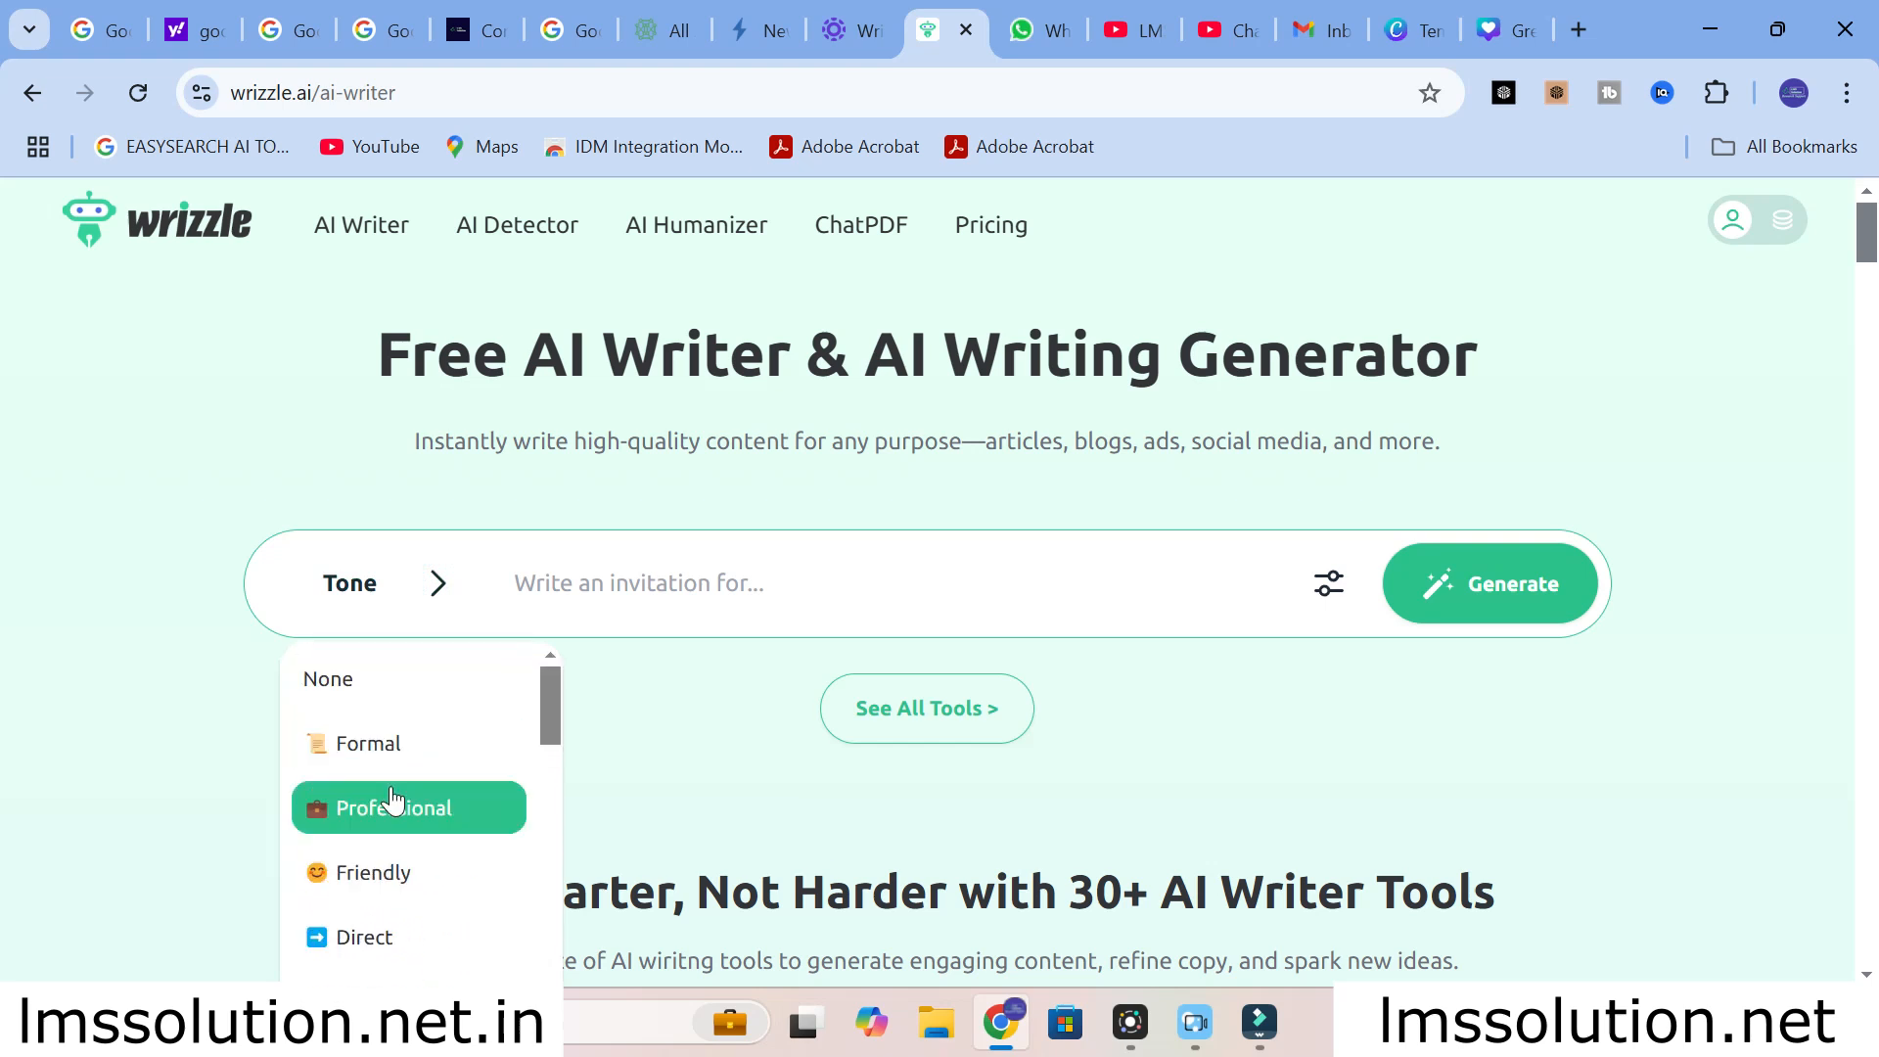
{"action": "scroll", "coordinate": [391, 798], "scroll_direction": "down", "scroll_amount": 3}
{"action": "scroll", "coordinate": [391, 798], "scroll_direction": "down", "scroll_amount": 1}
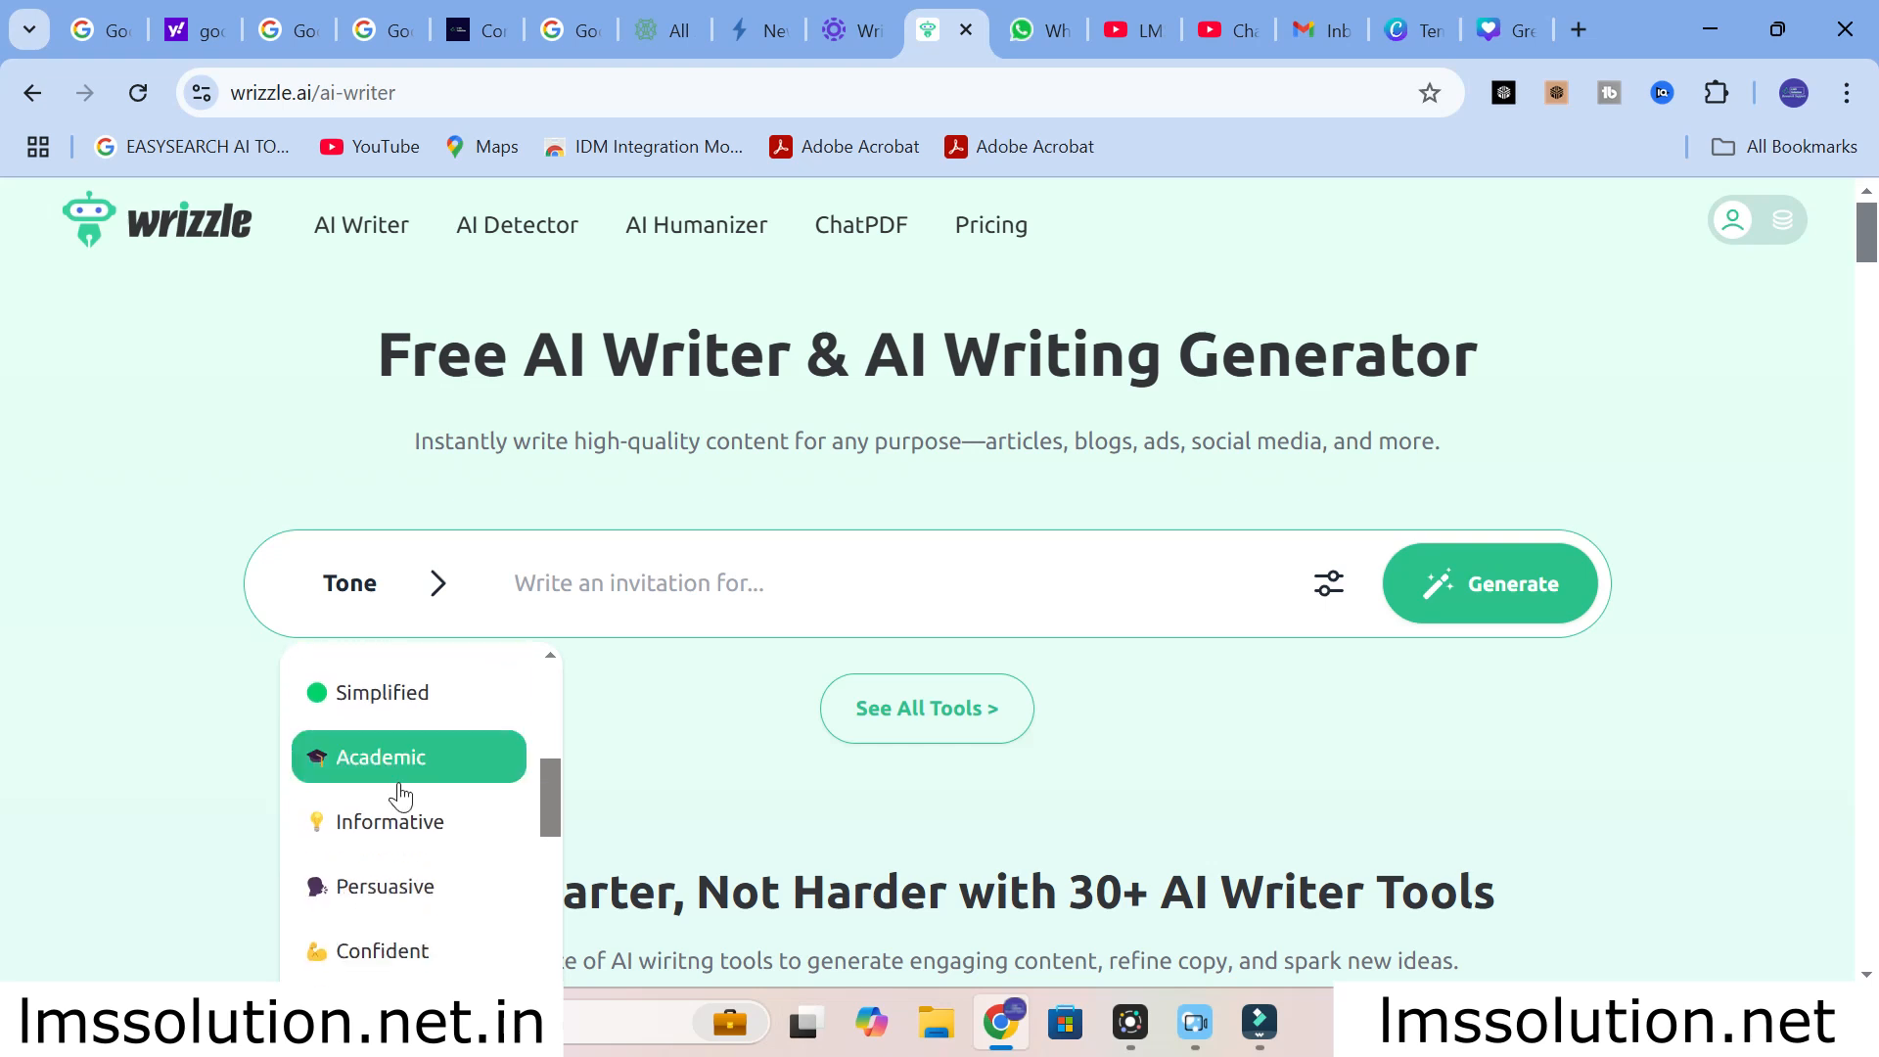
{"action": "left_click", "coordinate": [405, 778]}
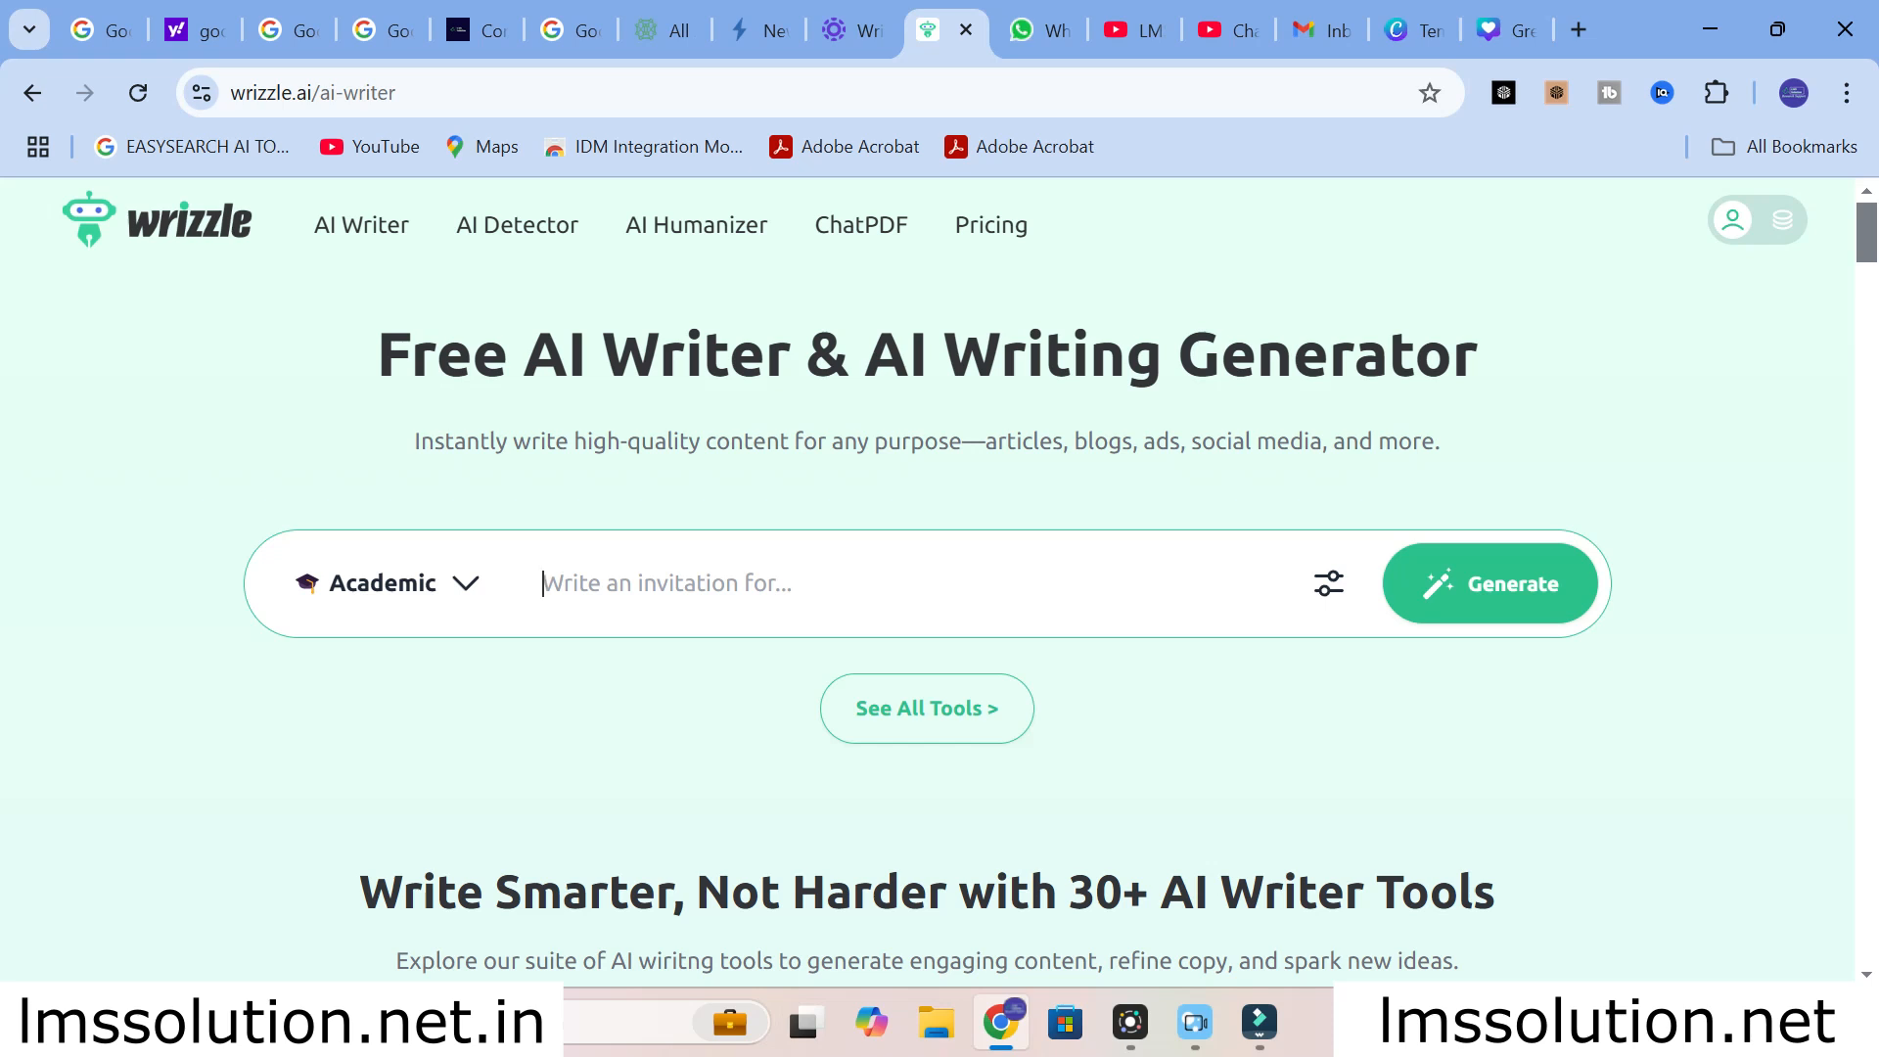
- Enter the writing prompt "make a literature review on recent trends in the cyber security"
{"action": "type", "text": "make "}
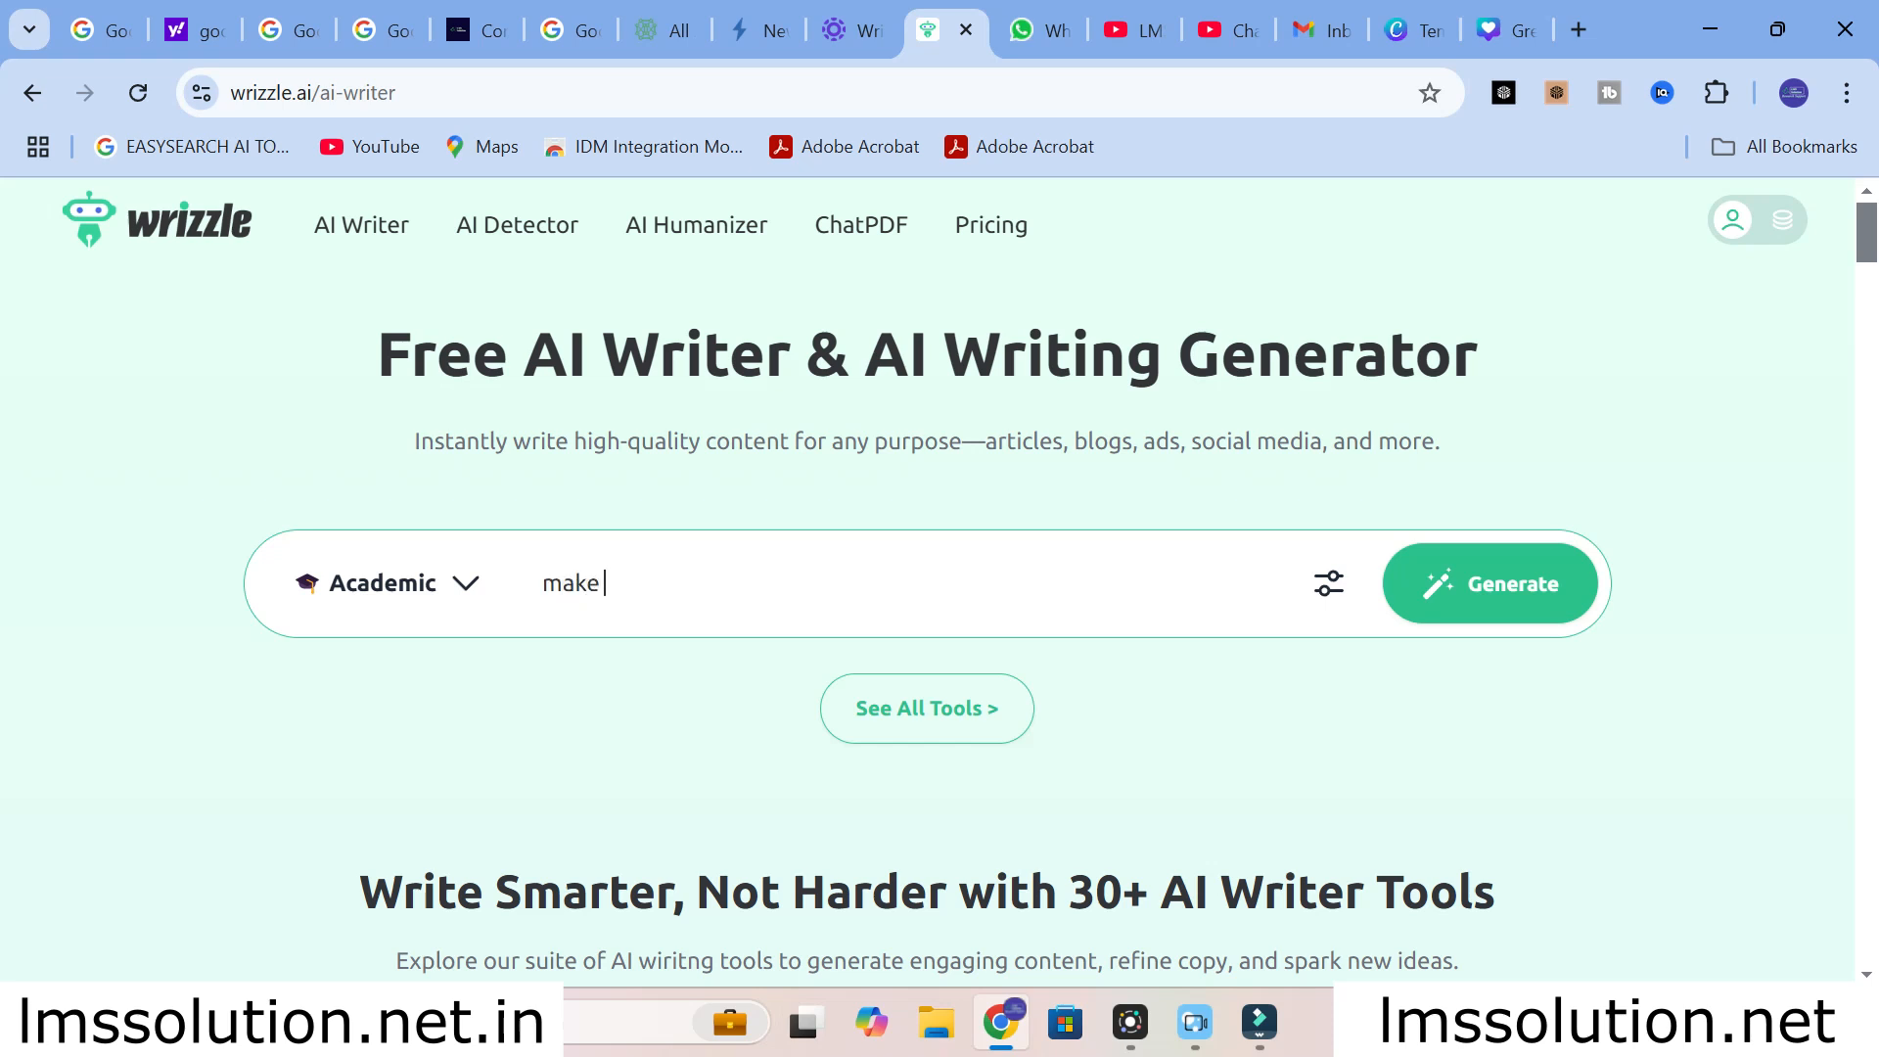
{"action": "type", "text": "a literature revi"}
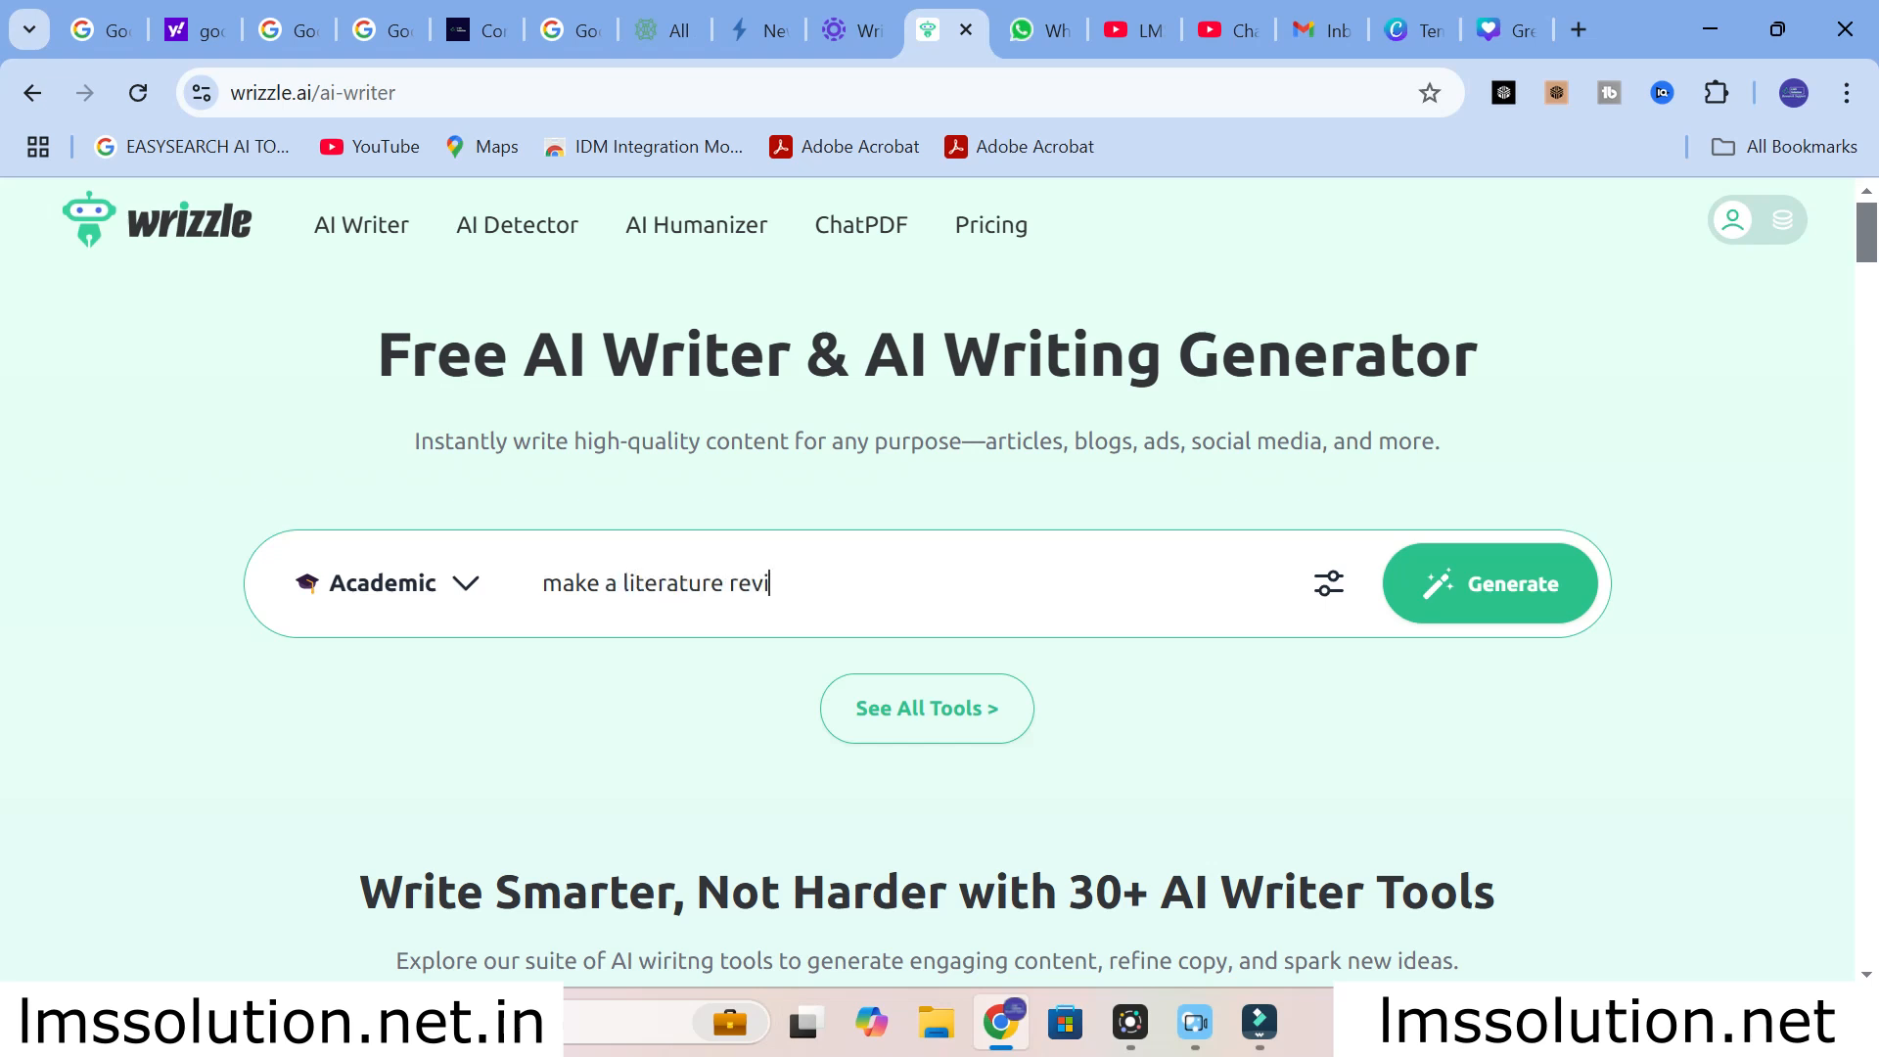
{"action": "type", "text": "ew on recent trends i"}
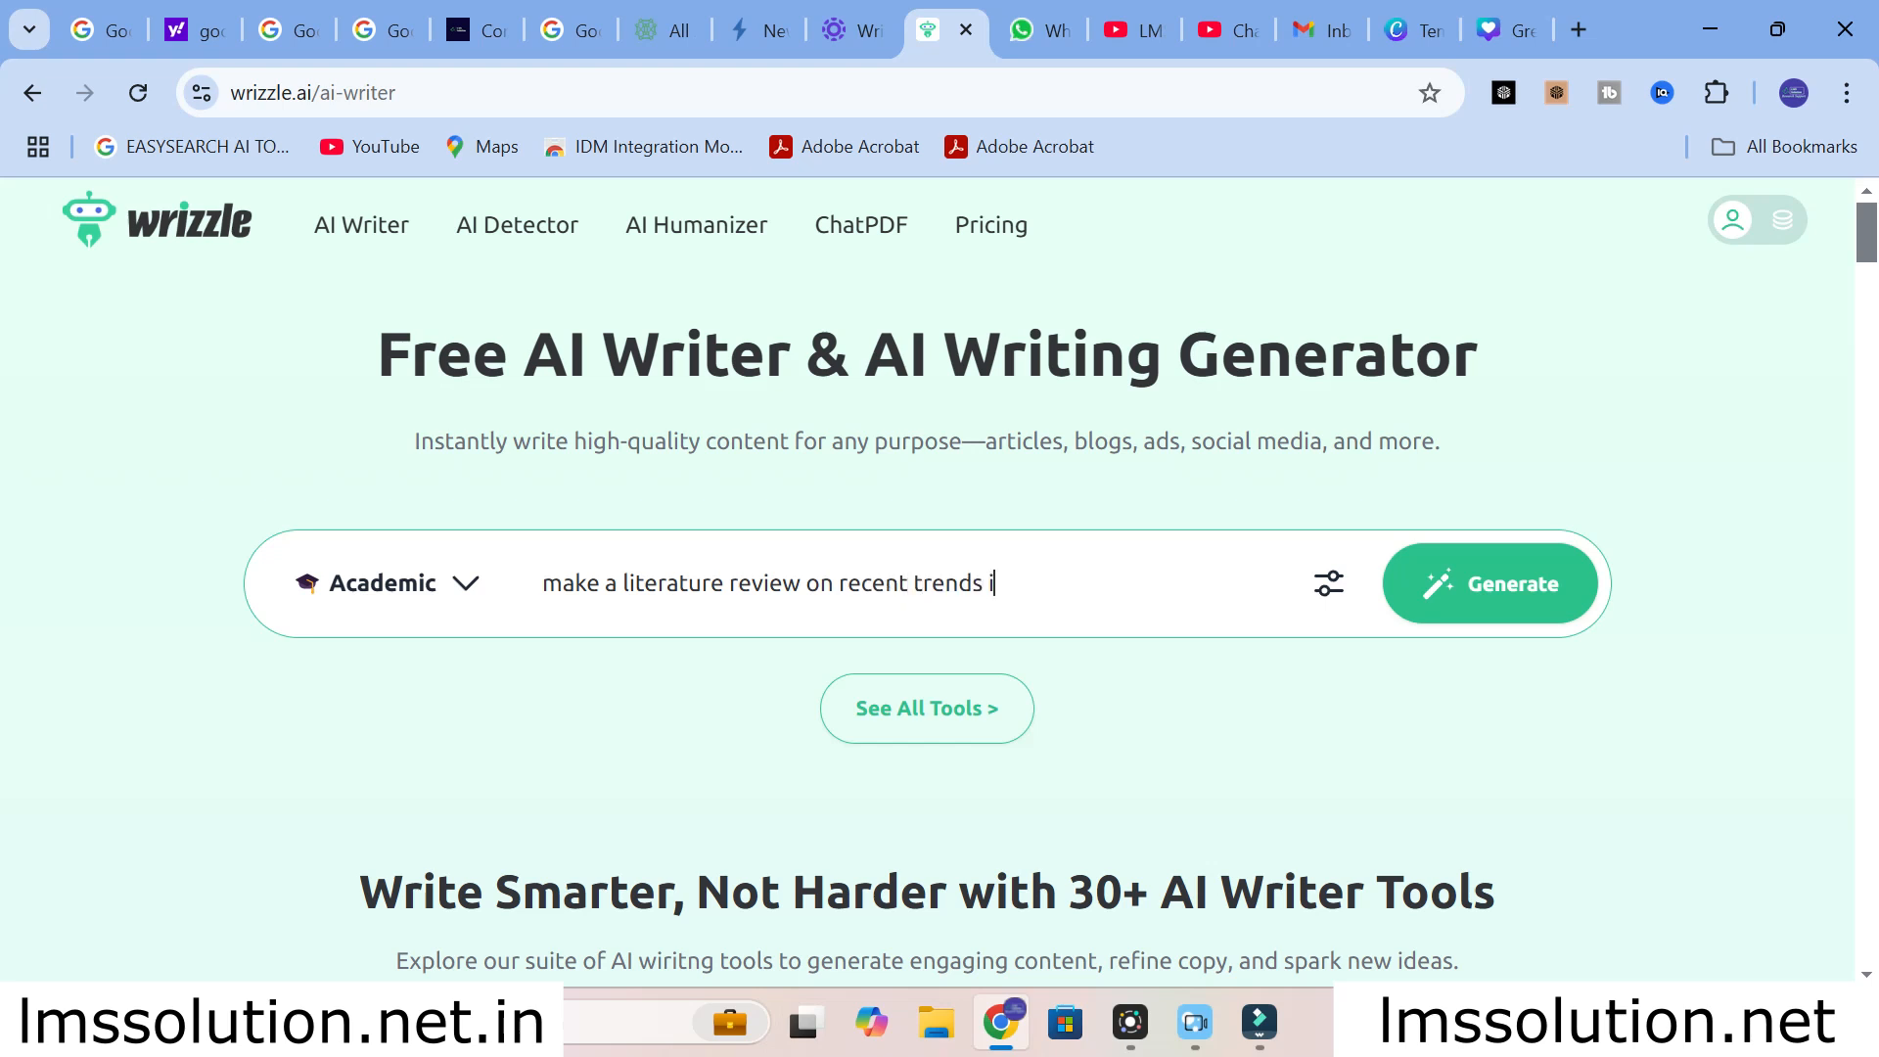
{"action": "type", "text": "n the cyber seciru"}
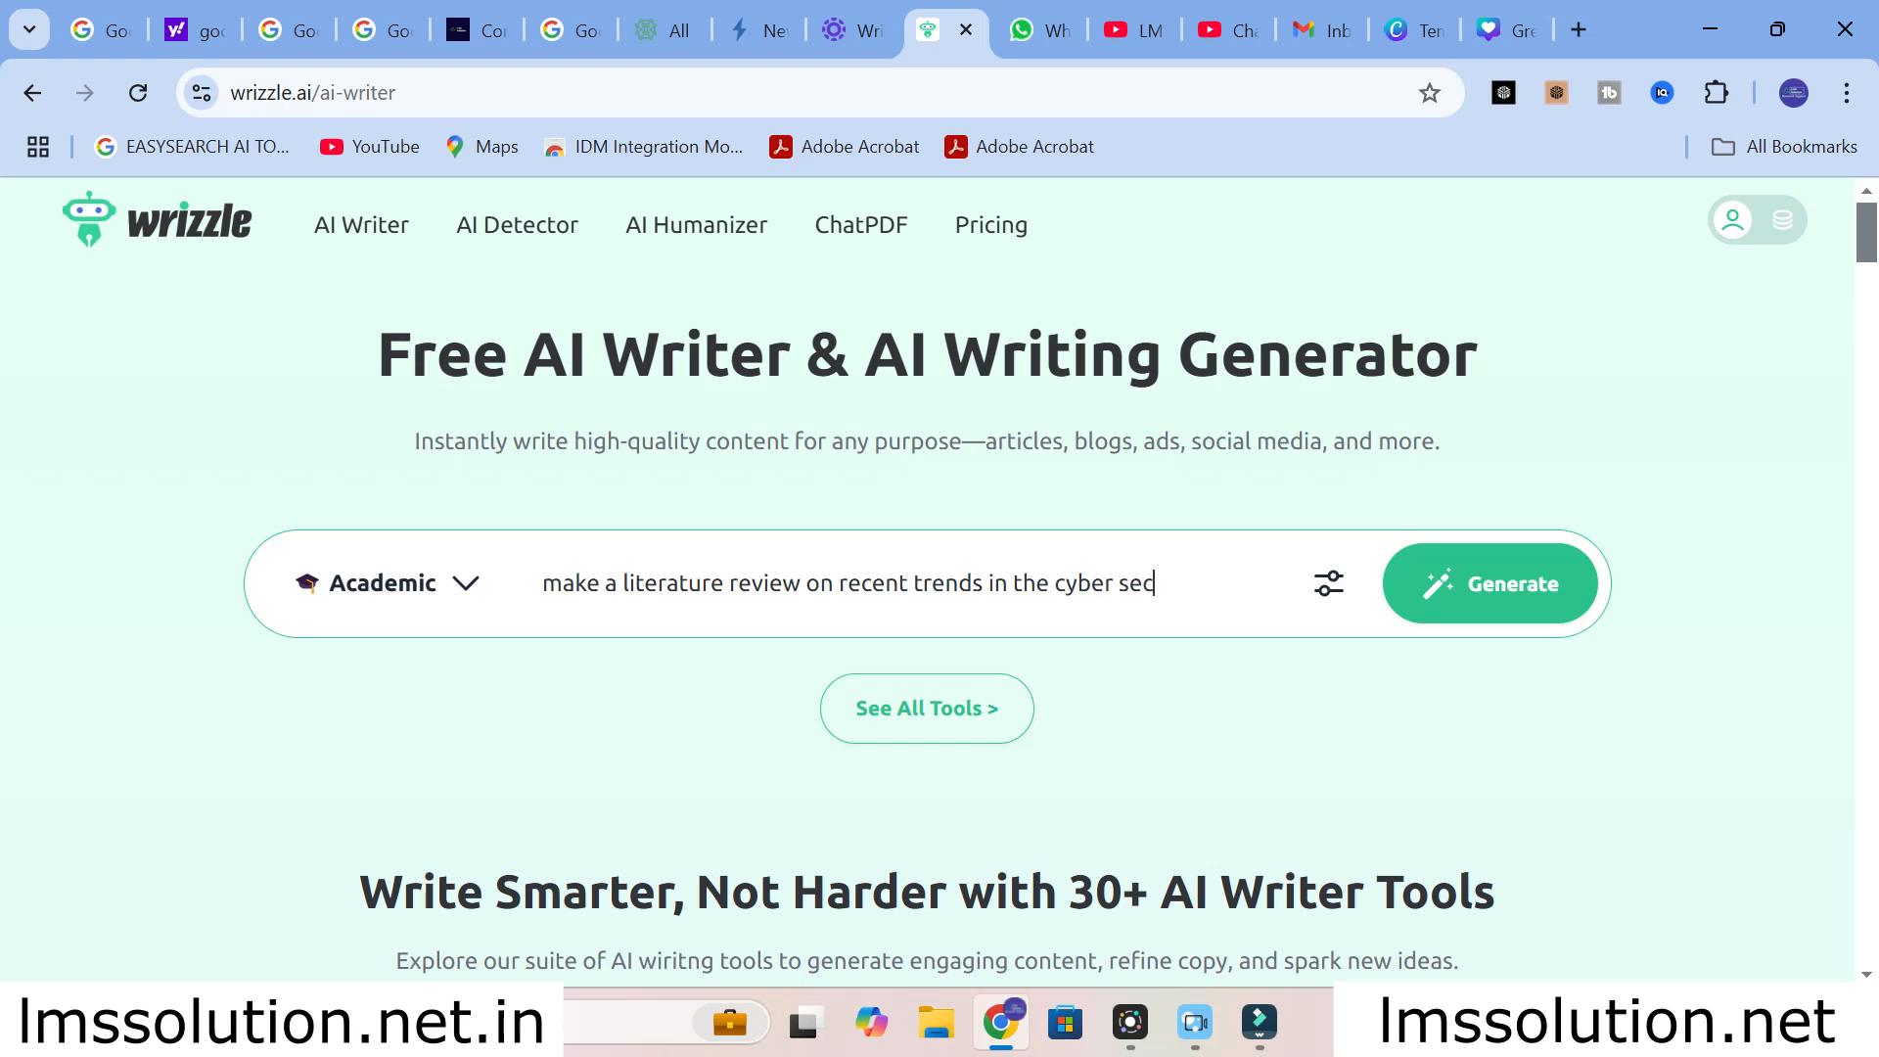
{"action": "key", "text": "BackSpace"}
{"action": "key", "text": "BackSpace"}
{"action": "key", "text": "BackSpace"}
{"action": "type", "text": "urity"}
- Generate the literature review from the entered prompt
{"action": "left_click", "coordinate": [1532, 577]}
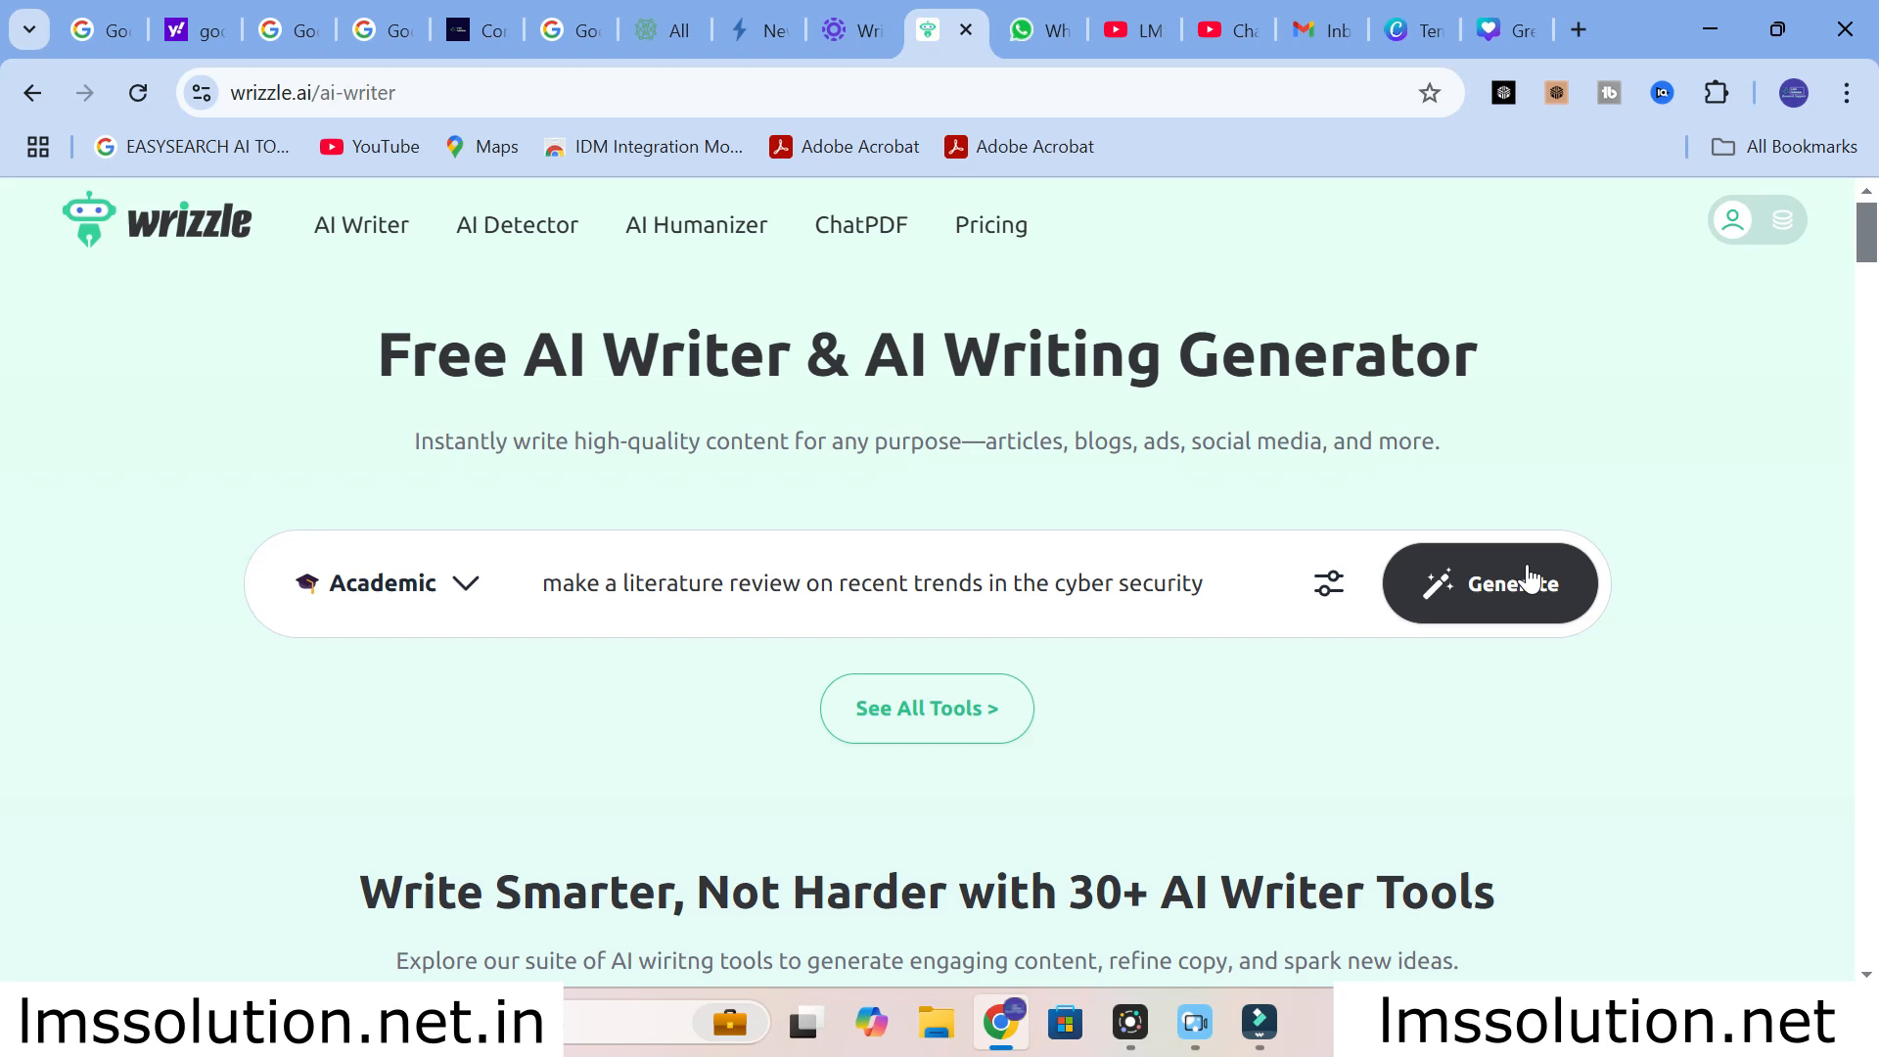
{"action": "scroll", "coordinate": [967, 420], "scroll_direction": "down", "scroll_amount": 3}
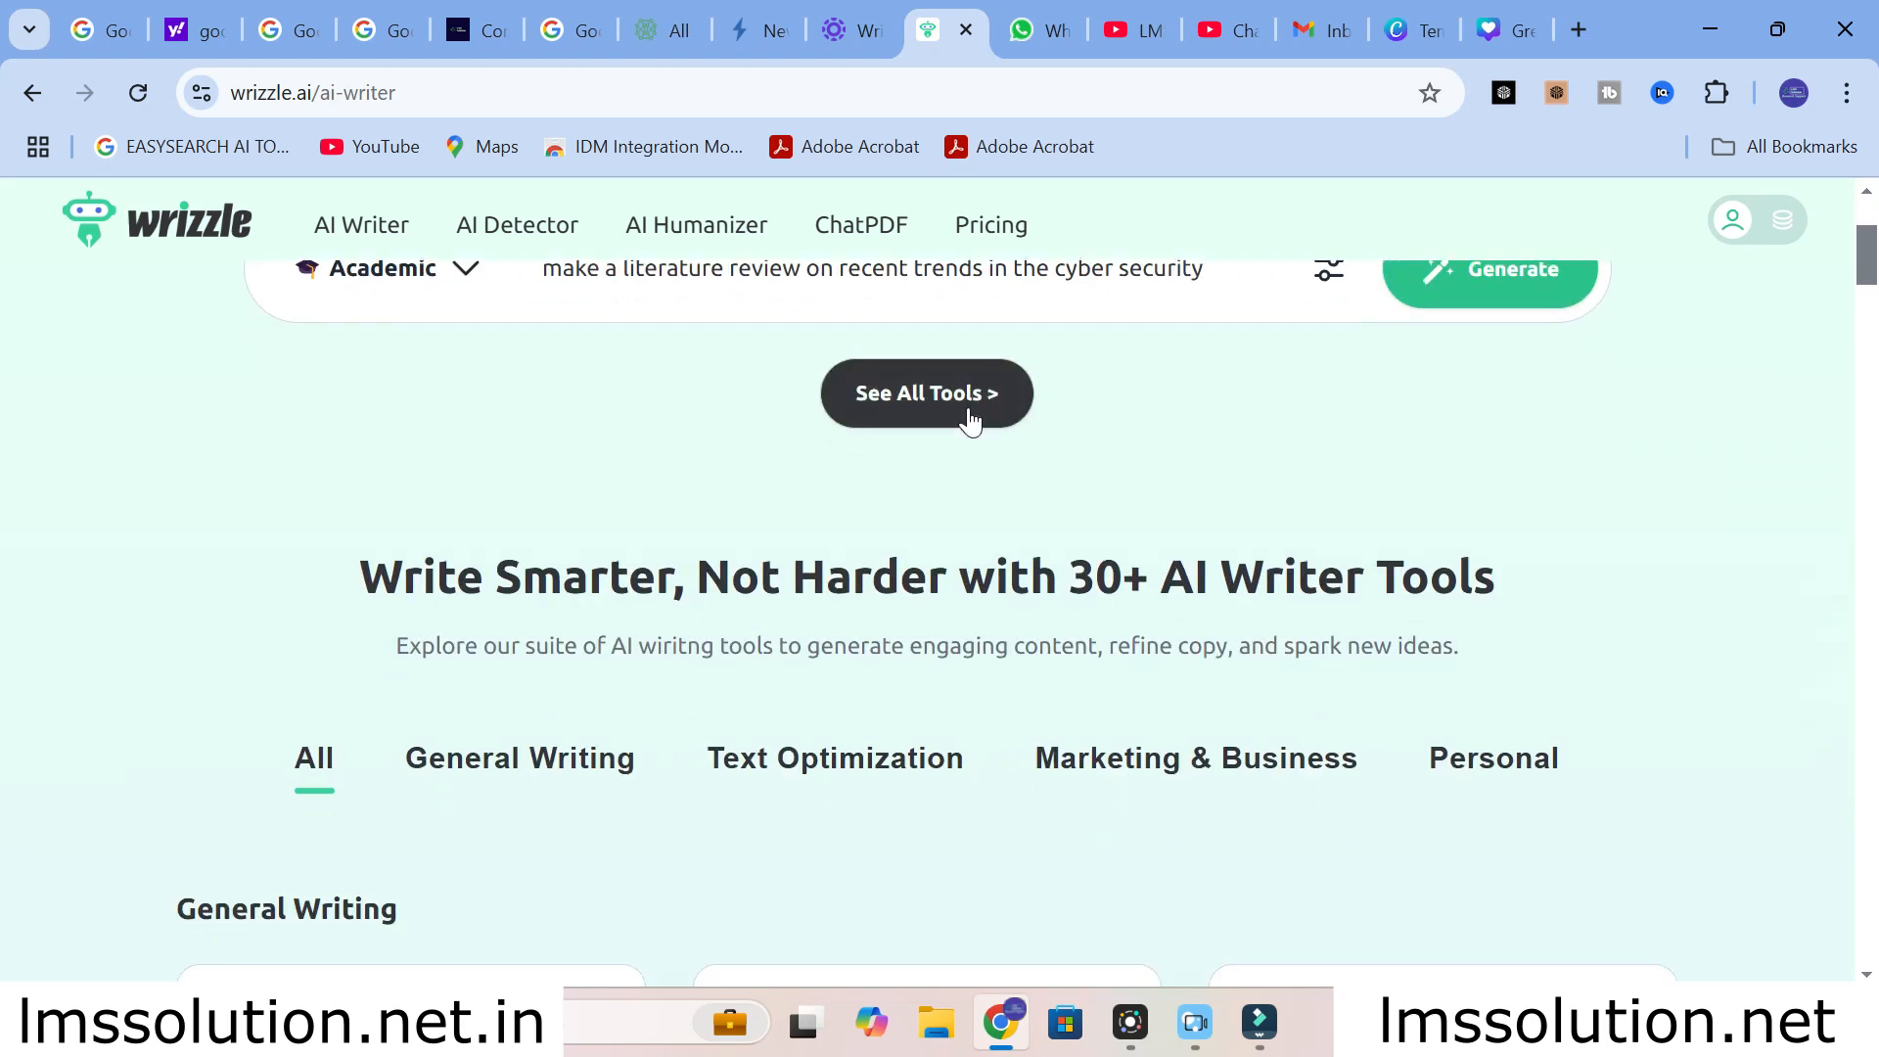
{"action": "scroll", "coordinate": [773, 529], "scroll_direction": "down", "scroll_amount": 2}
{"action": "scroll", "coordinate": [810, 516], "scroll_direction": "up", "scroll_amount": 5}
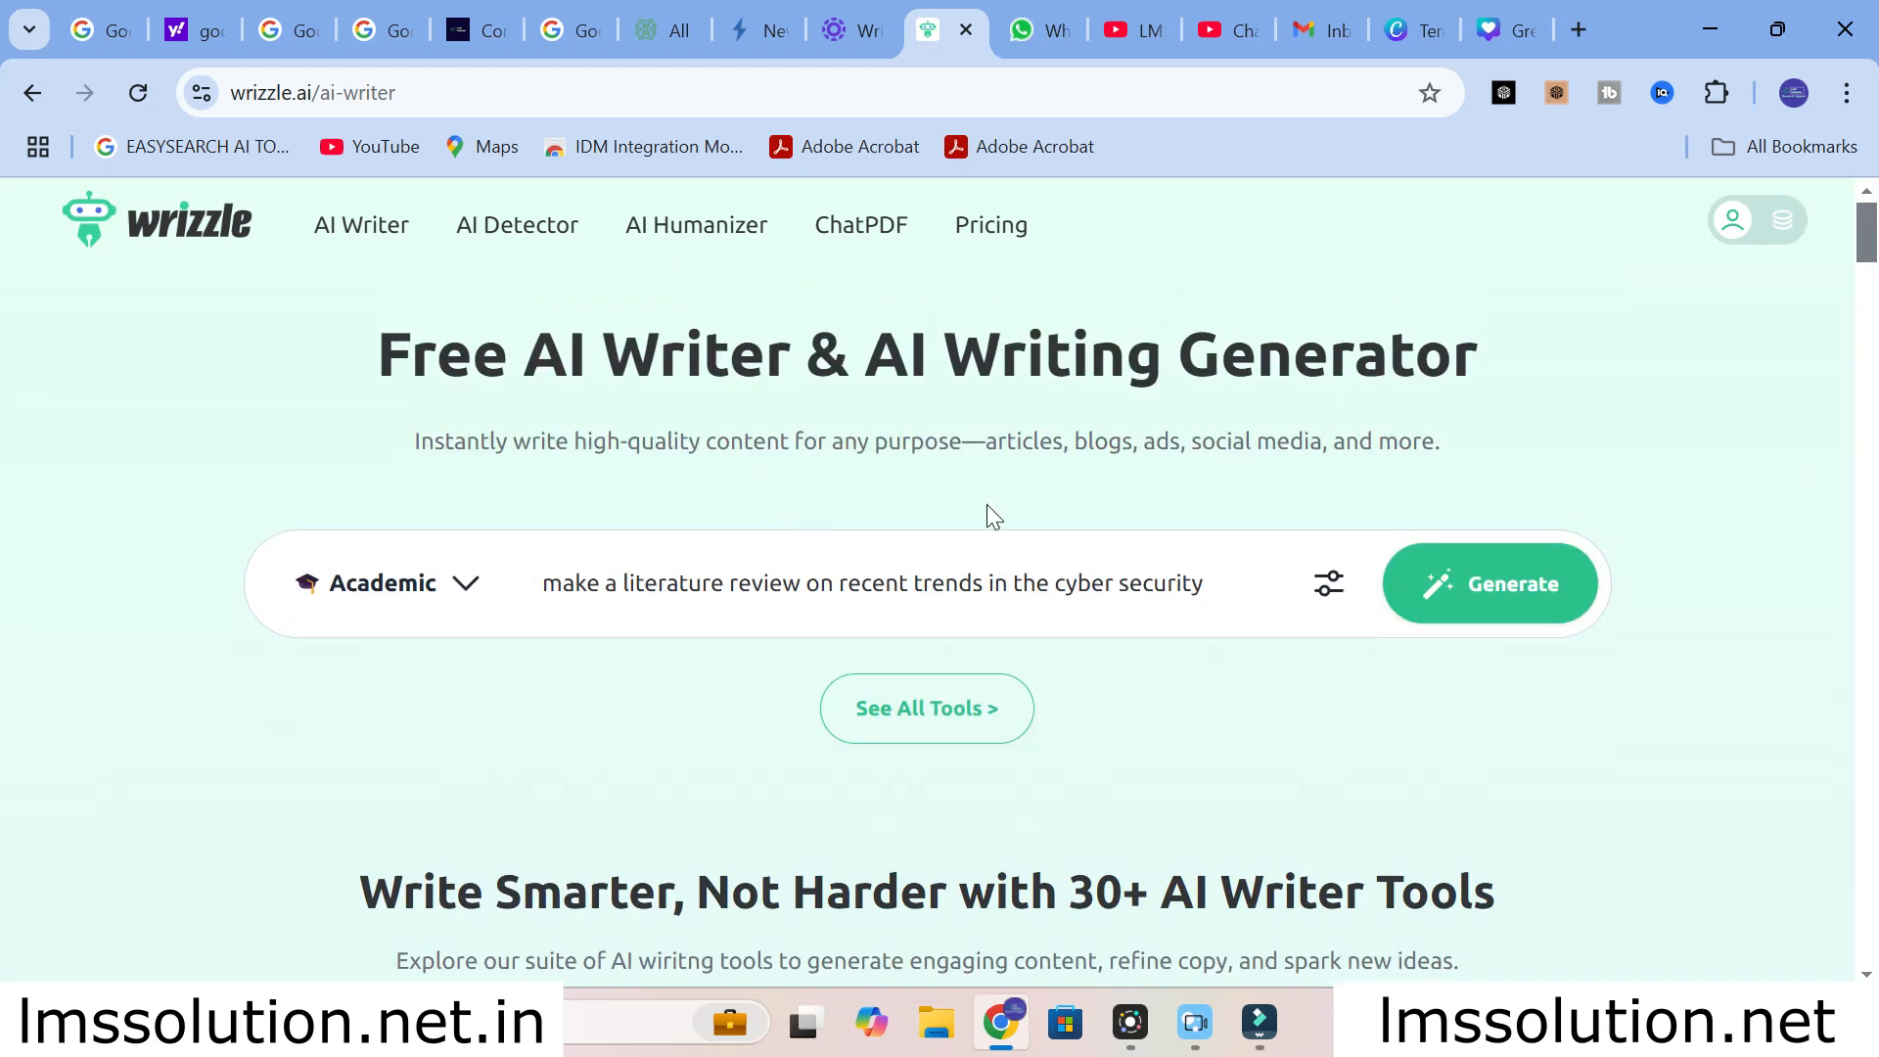
{"action": "left_click", "coordinate": [1515, 591]}
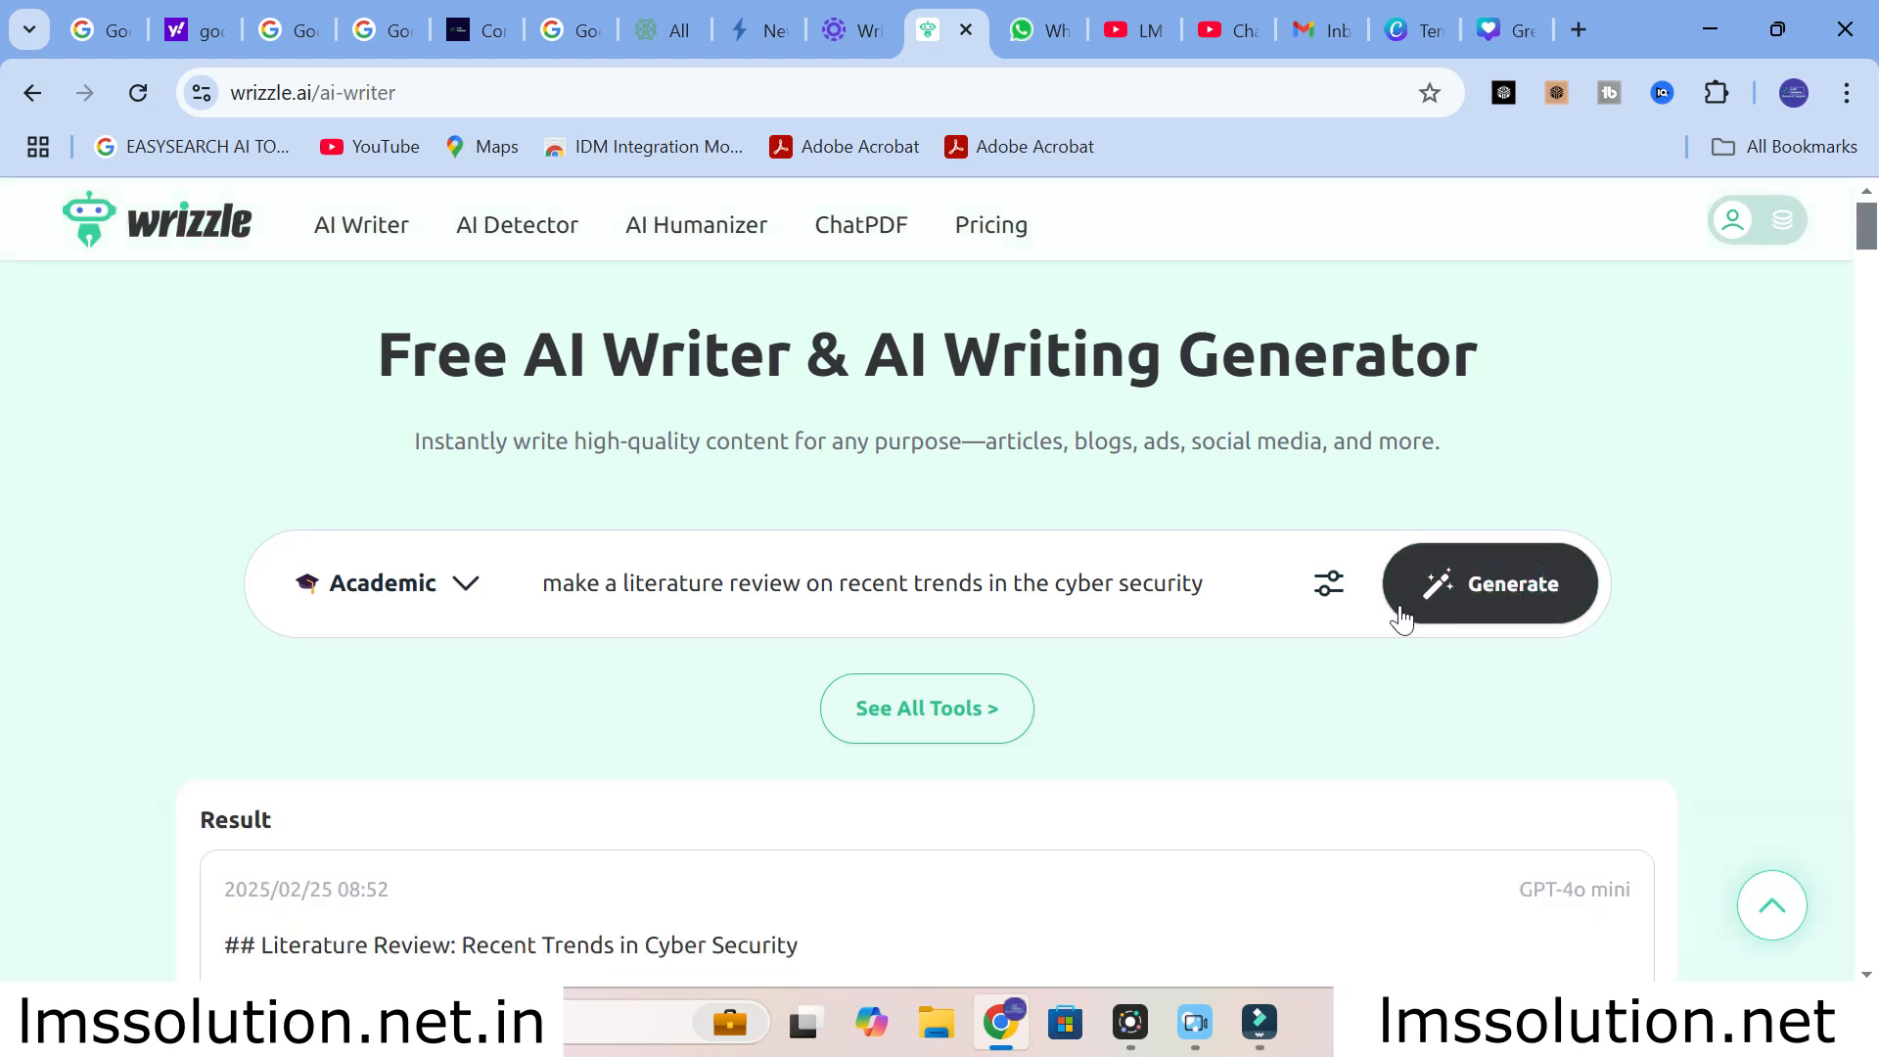
- Read the generated literature review from its introduction through the numbered sections and conclusion to the reference list
{"action": "scroll", "coordinate": [783, 662], "scroll_direction": "down", "scroll_amount": 5}
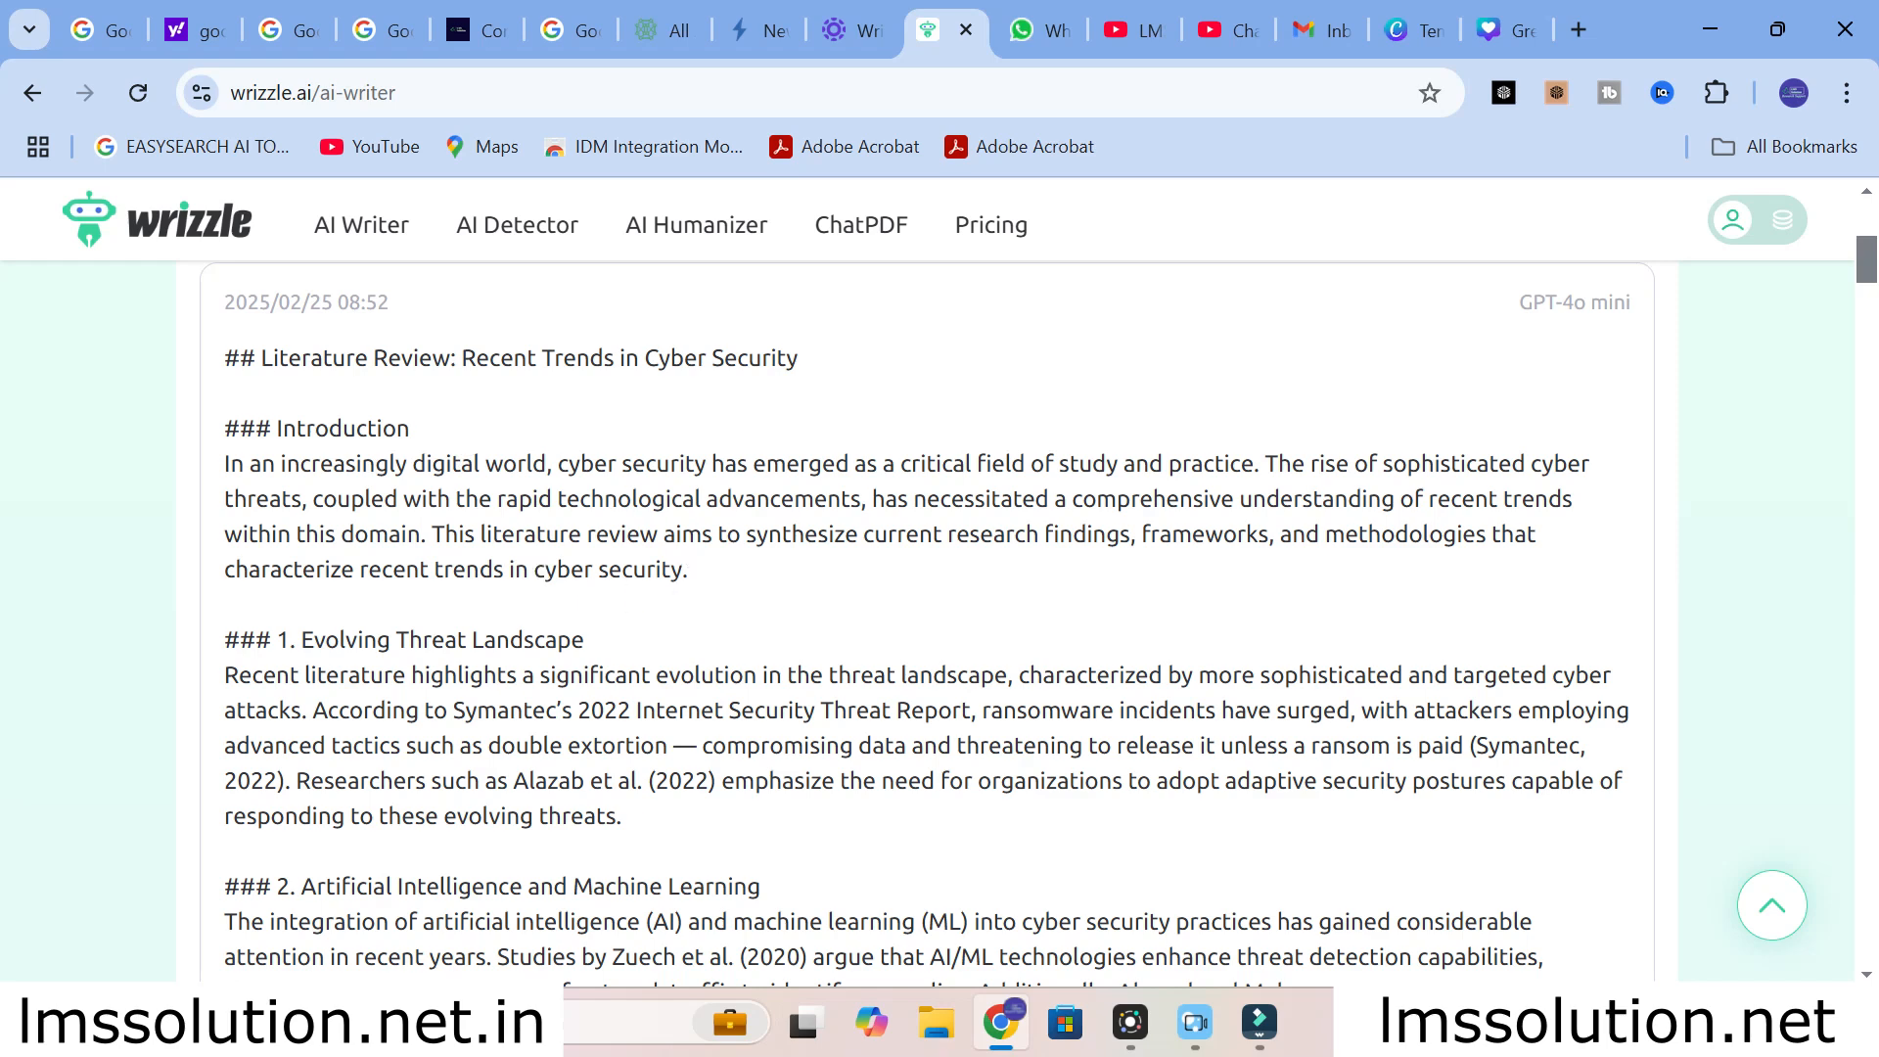
{"action": "scroll", "coordinate": [928, 616], "scroll_direction": "down", "scroll_amount": 1}
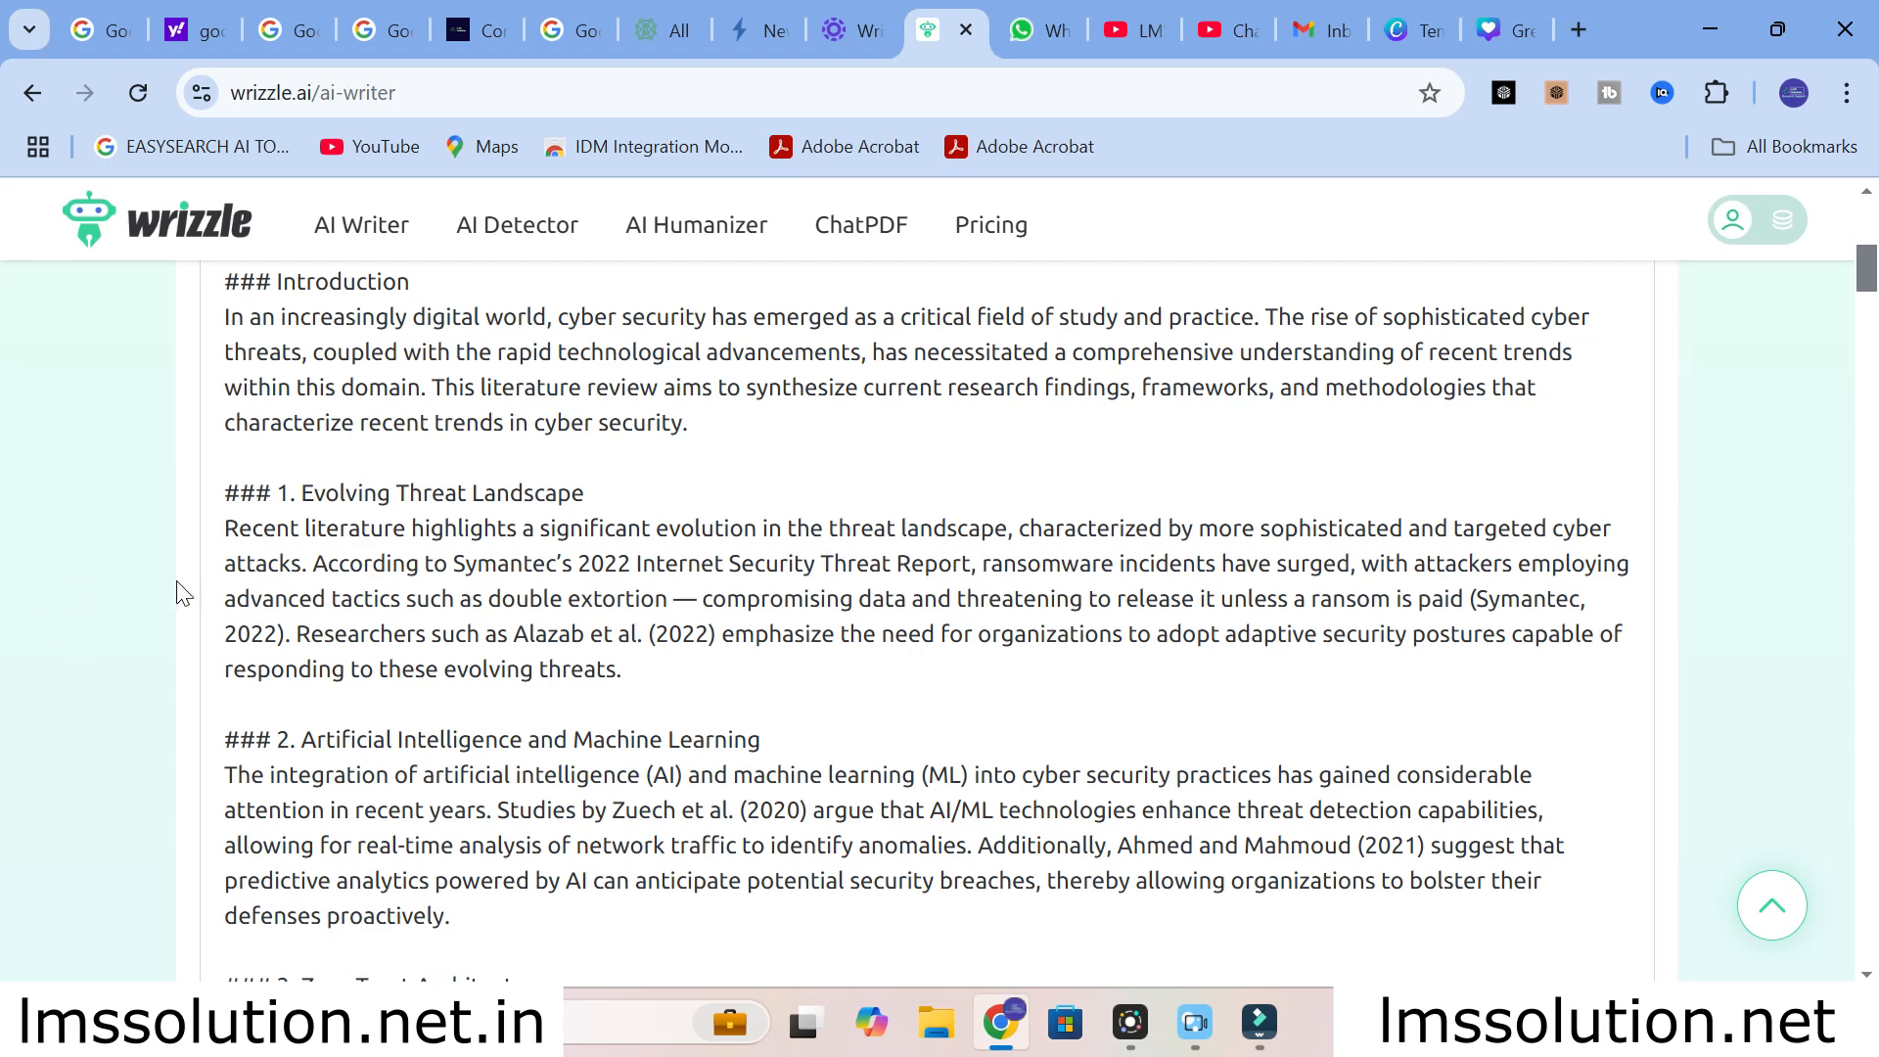
{"action": "scroll", "coordinate": [927, 616], "scroll_direction": "down", "scroll_amount": 3}
{"action": "scroll", "coordinate": [396, 431], "scroll_direction": "up", "scroll_amount": 1}
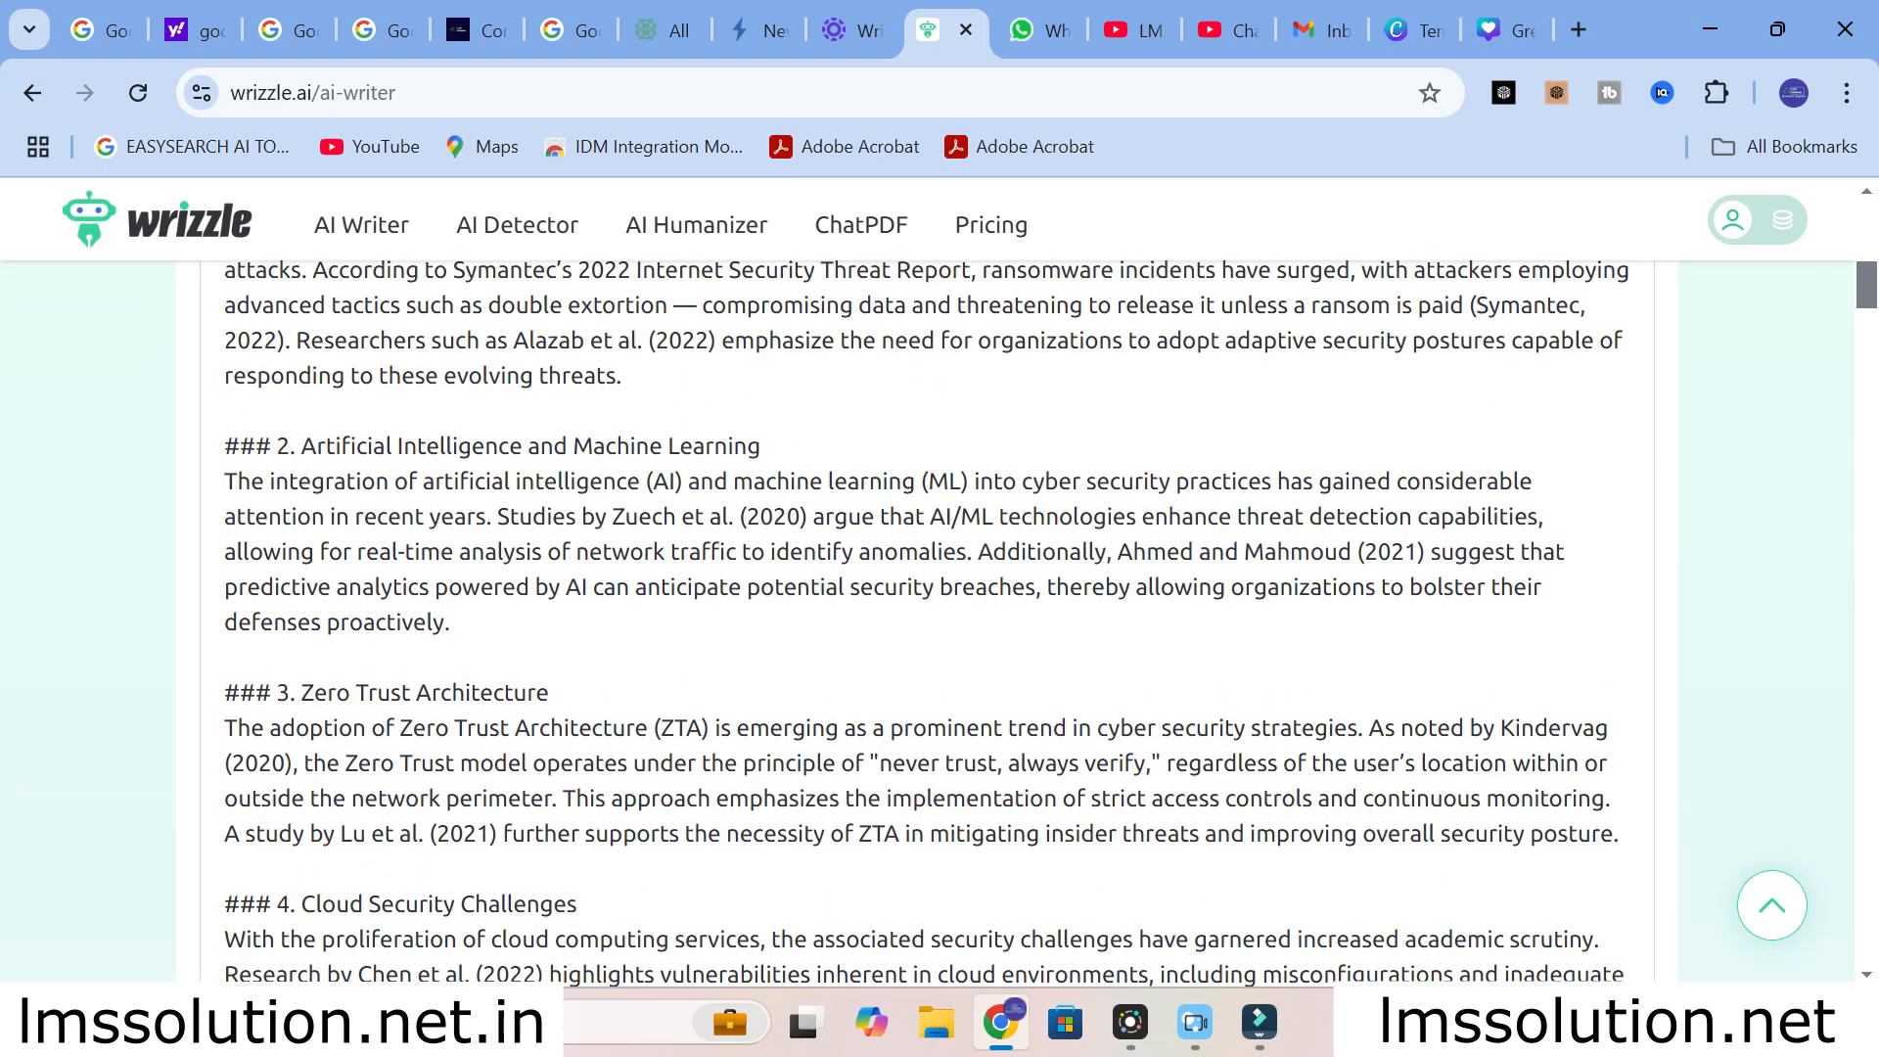
{"action": "scroll", "coordinate": [928, 616], "scroll_direction": "down", "scroll_amount": 1}
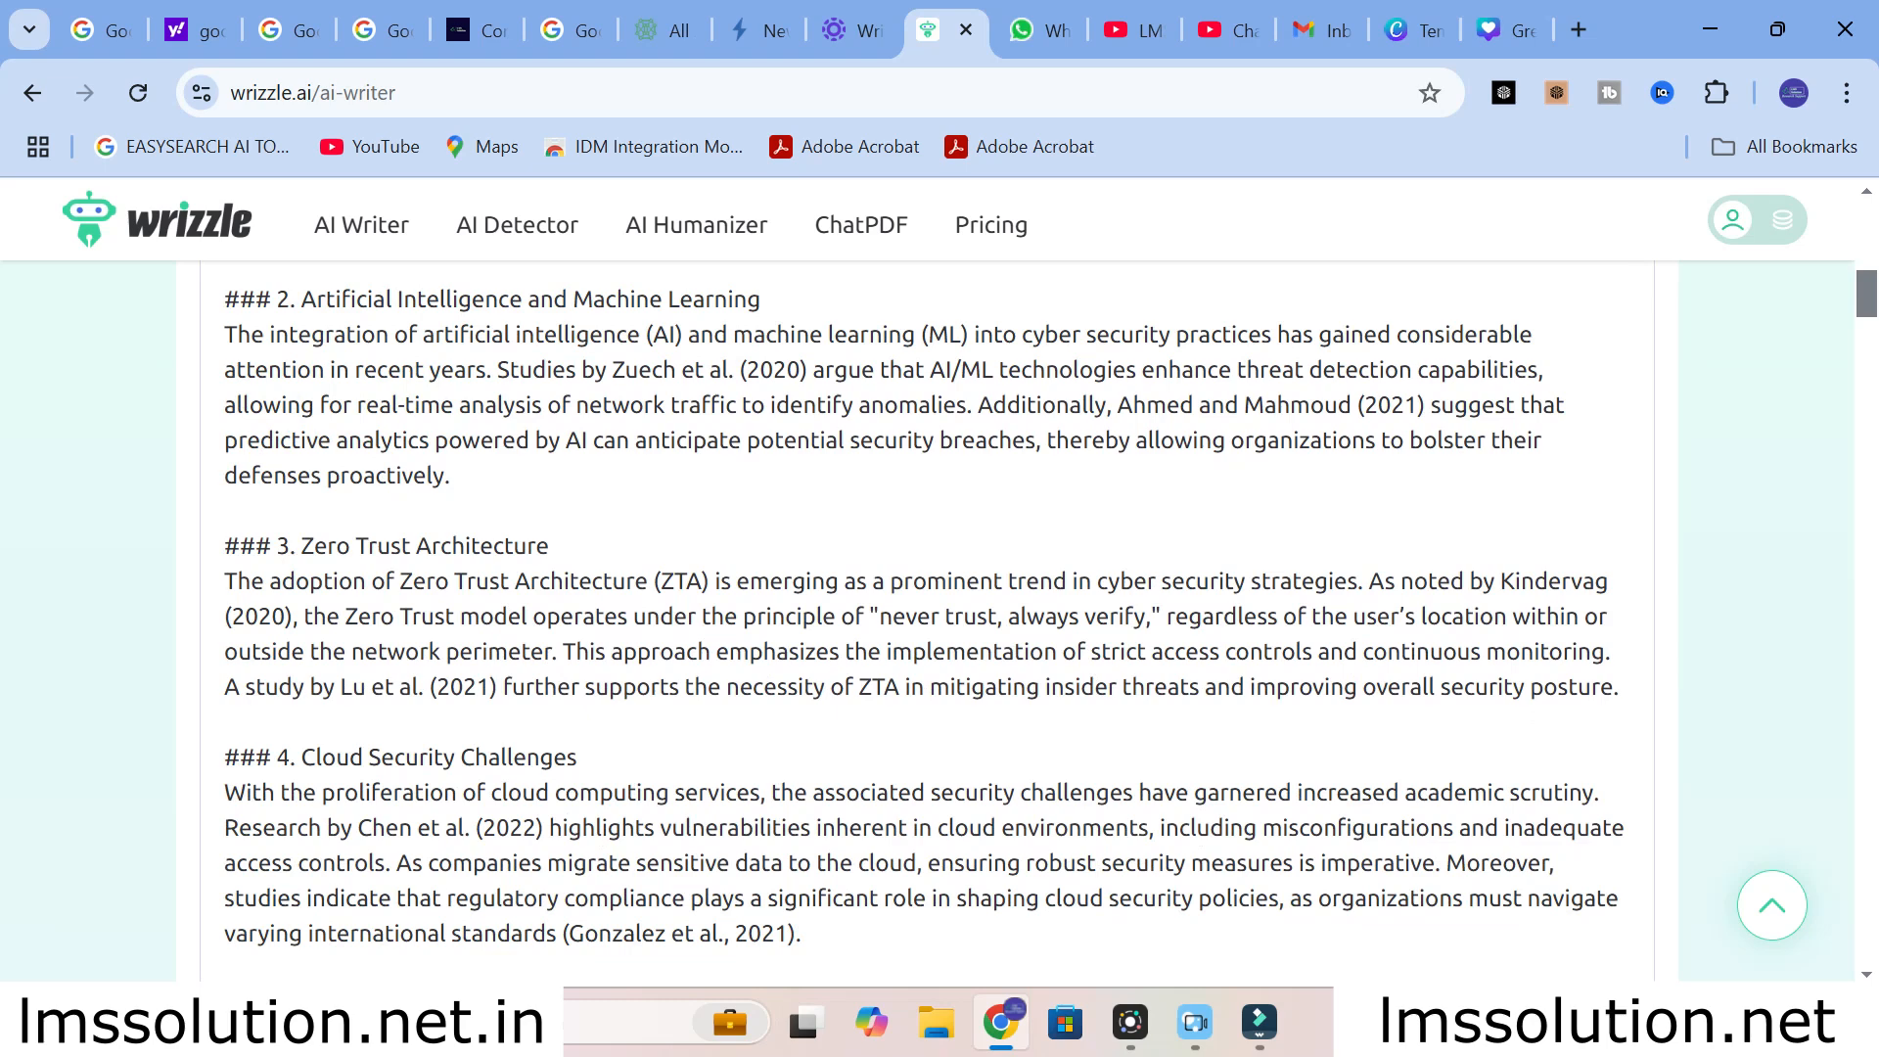
{"action": "scroll", "coordinate": [375, 590], "scroll_direction": "down", "scroll_amount": 3}
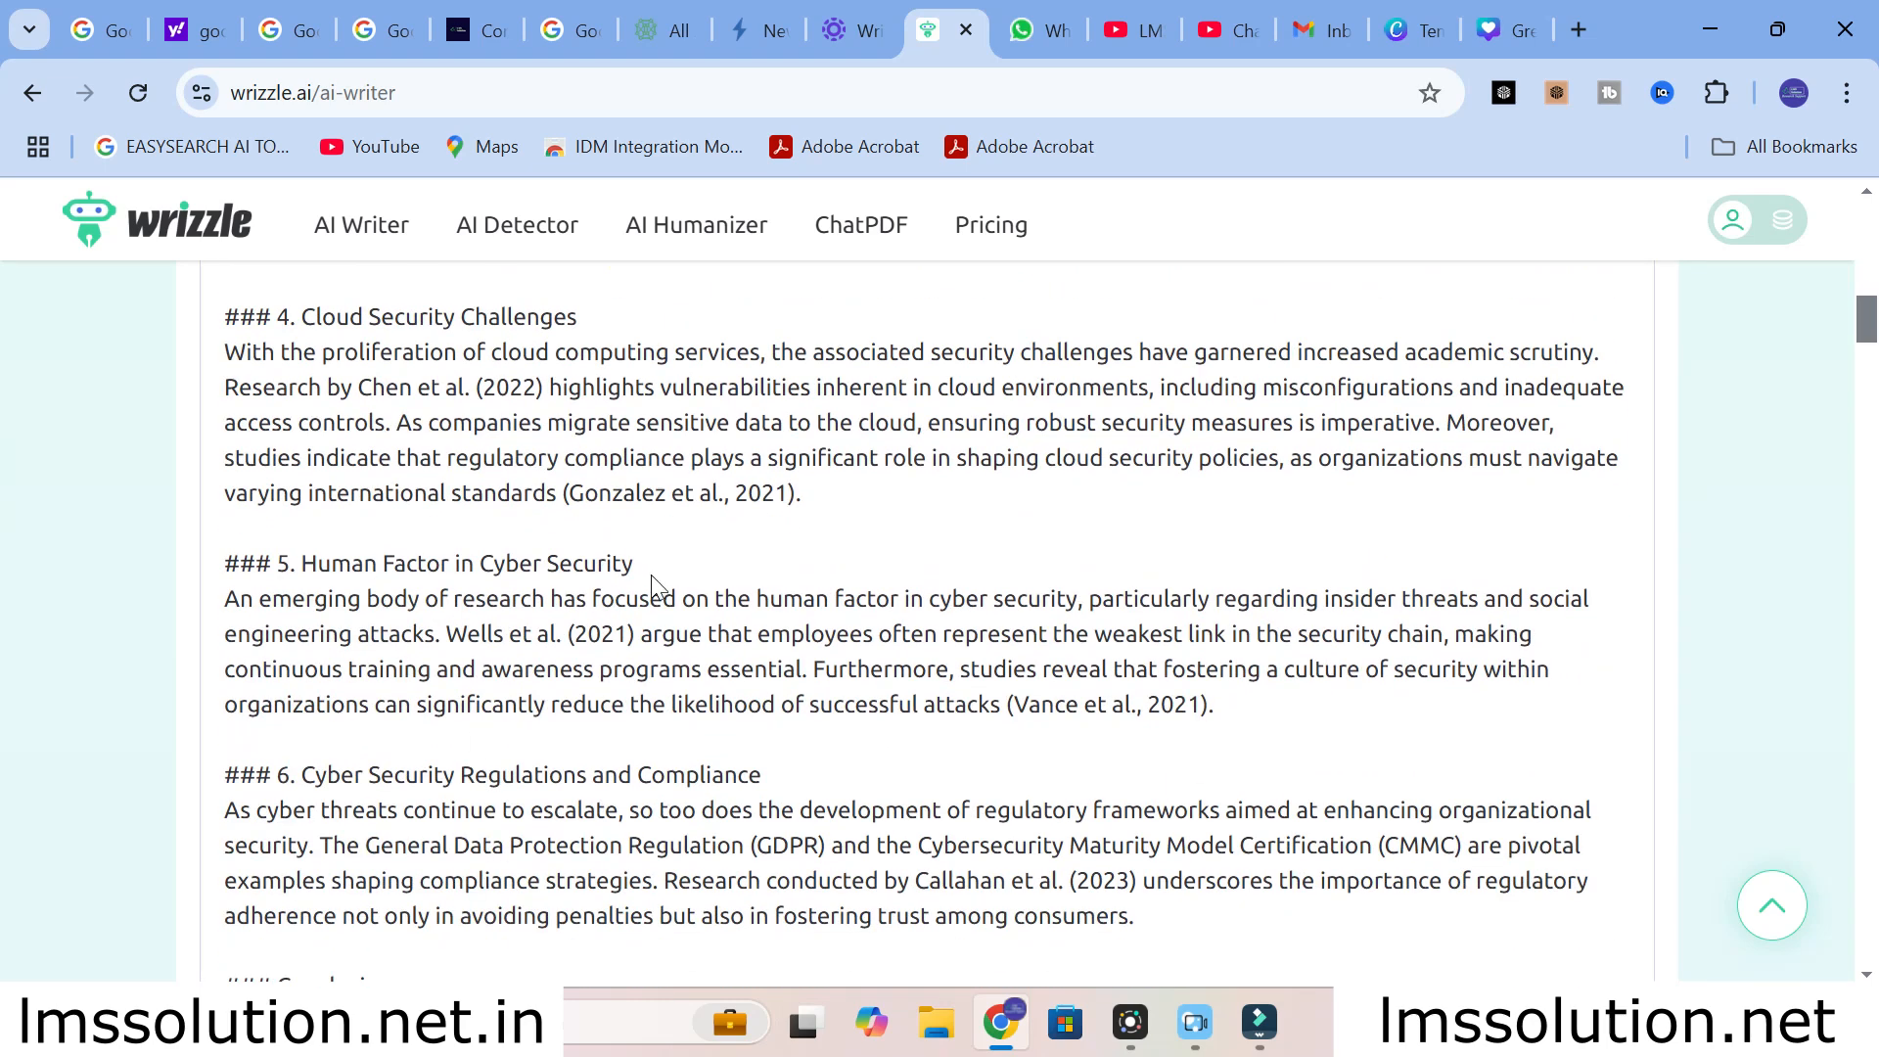
{"action": "scroll", "coordinate": [646, 587], "scroll_direction": "down", "scroll_amount": 2}
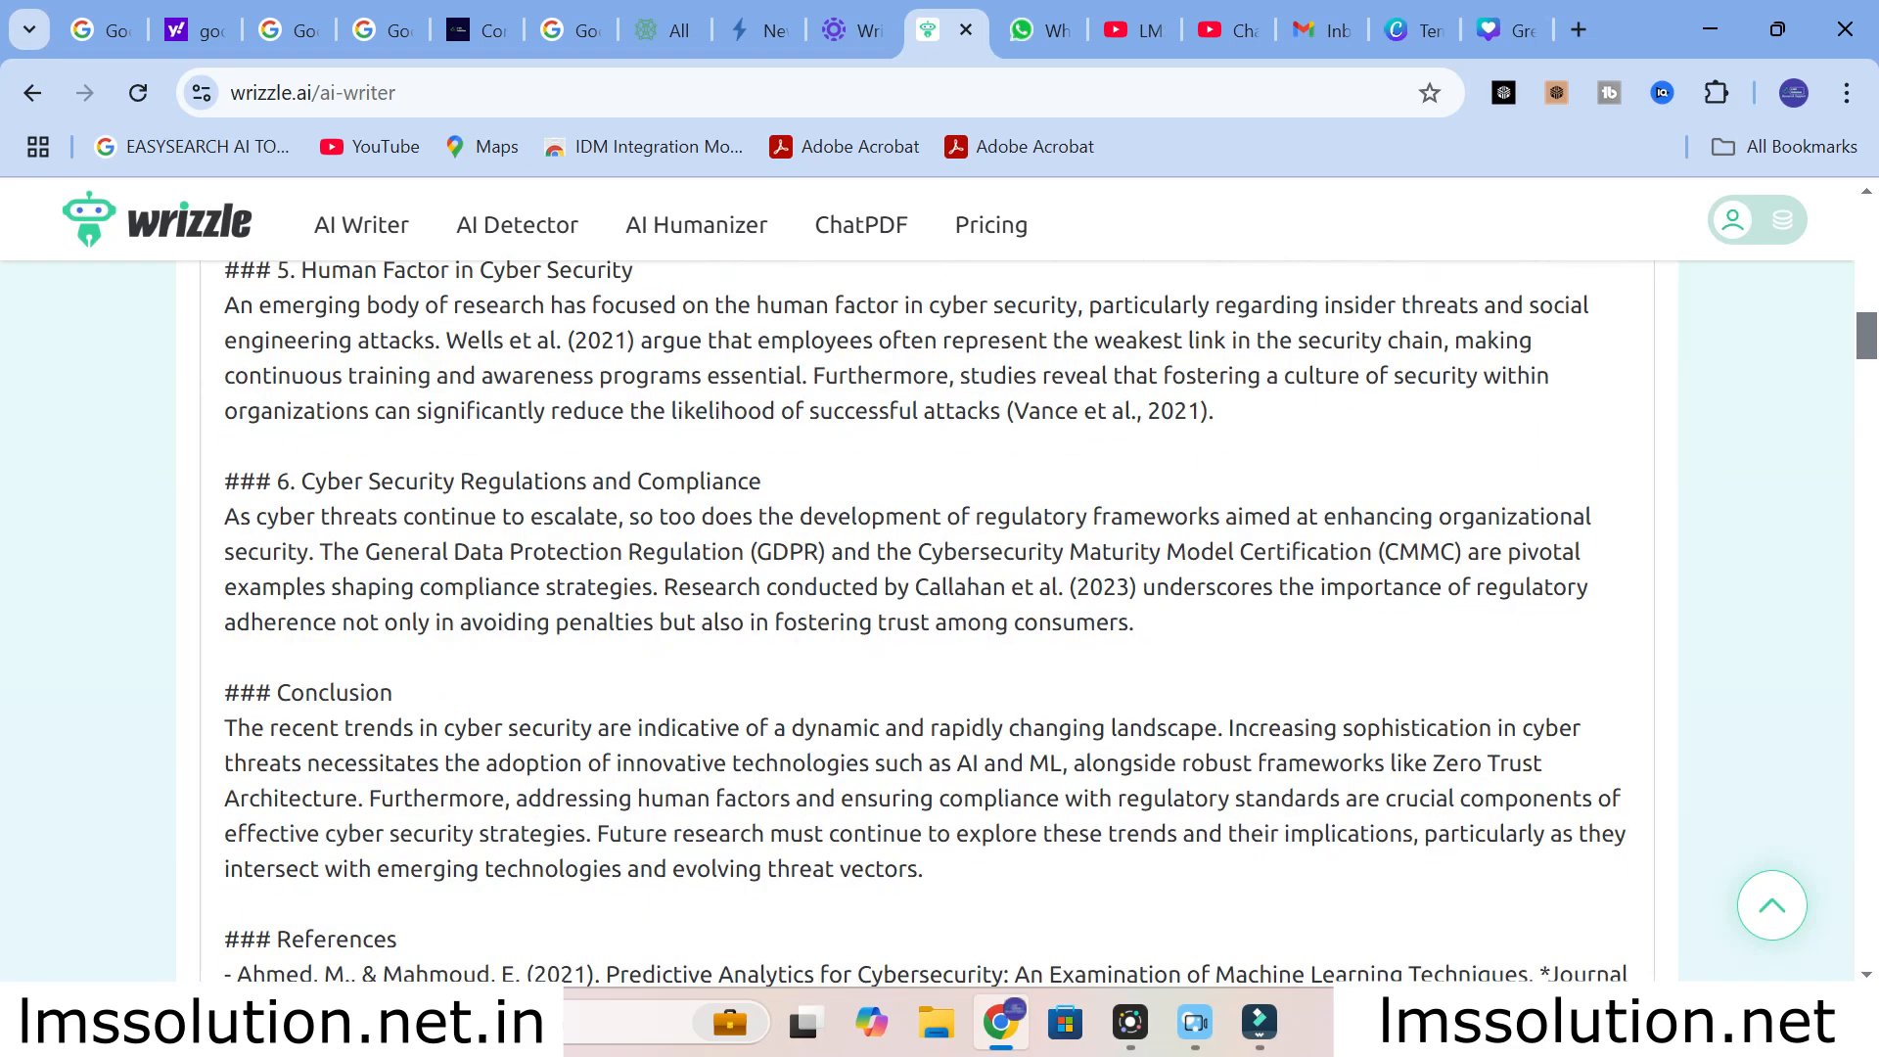
{"action": "scroll", "coordinate": [940, 623], "scroll_direction": "down", "scroll_amount": 6}
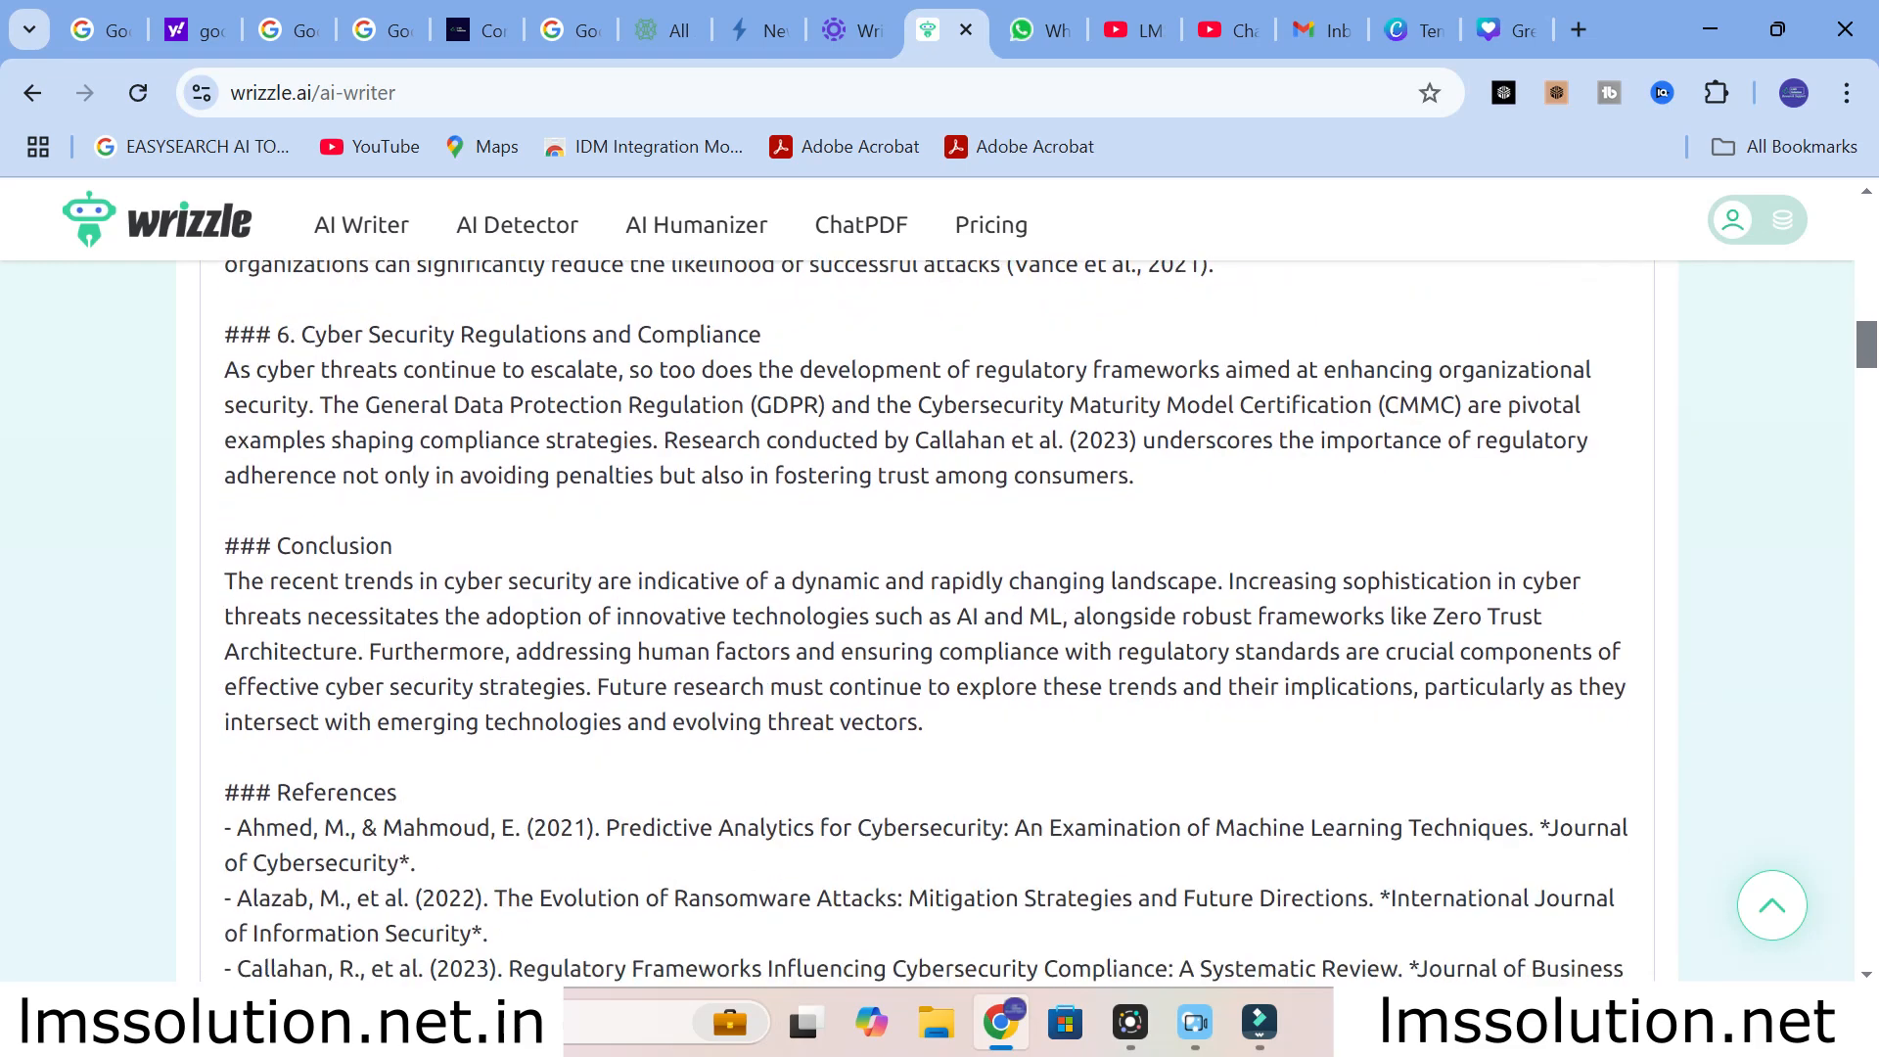
{"action": "scroll", "coordinate": [449, 673], "scroll_direction": "down", "scroll_amount": 1}
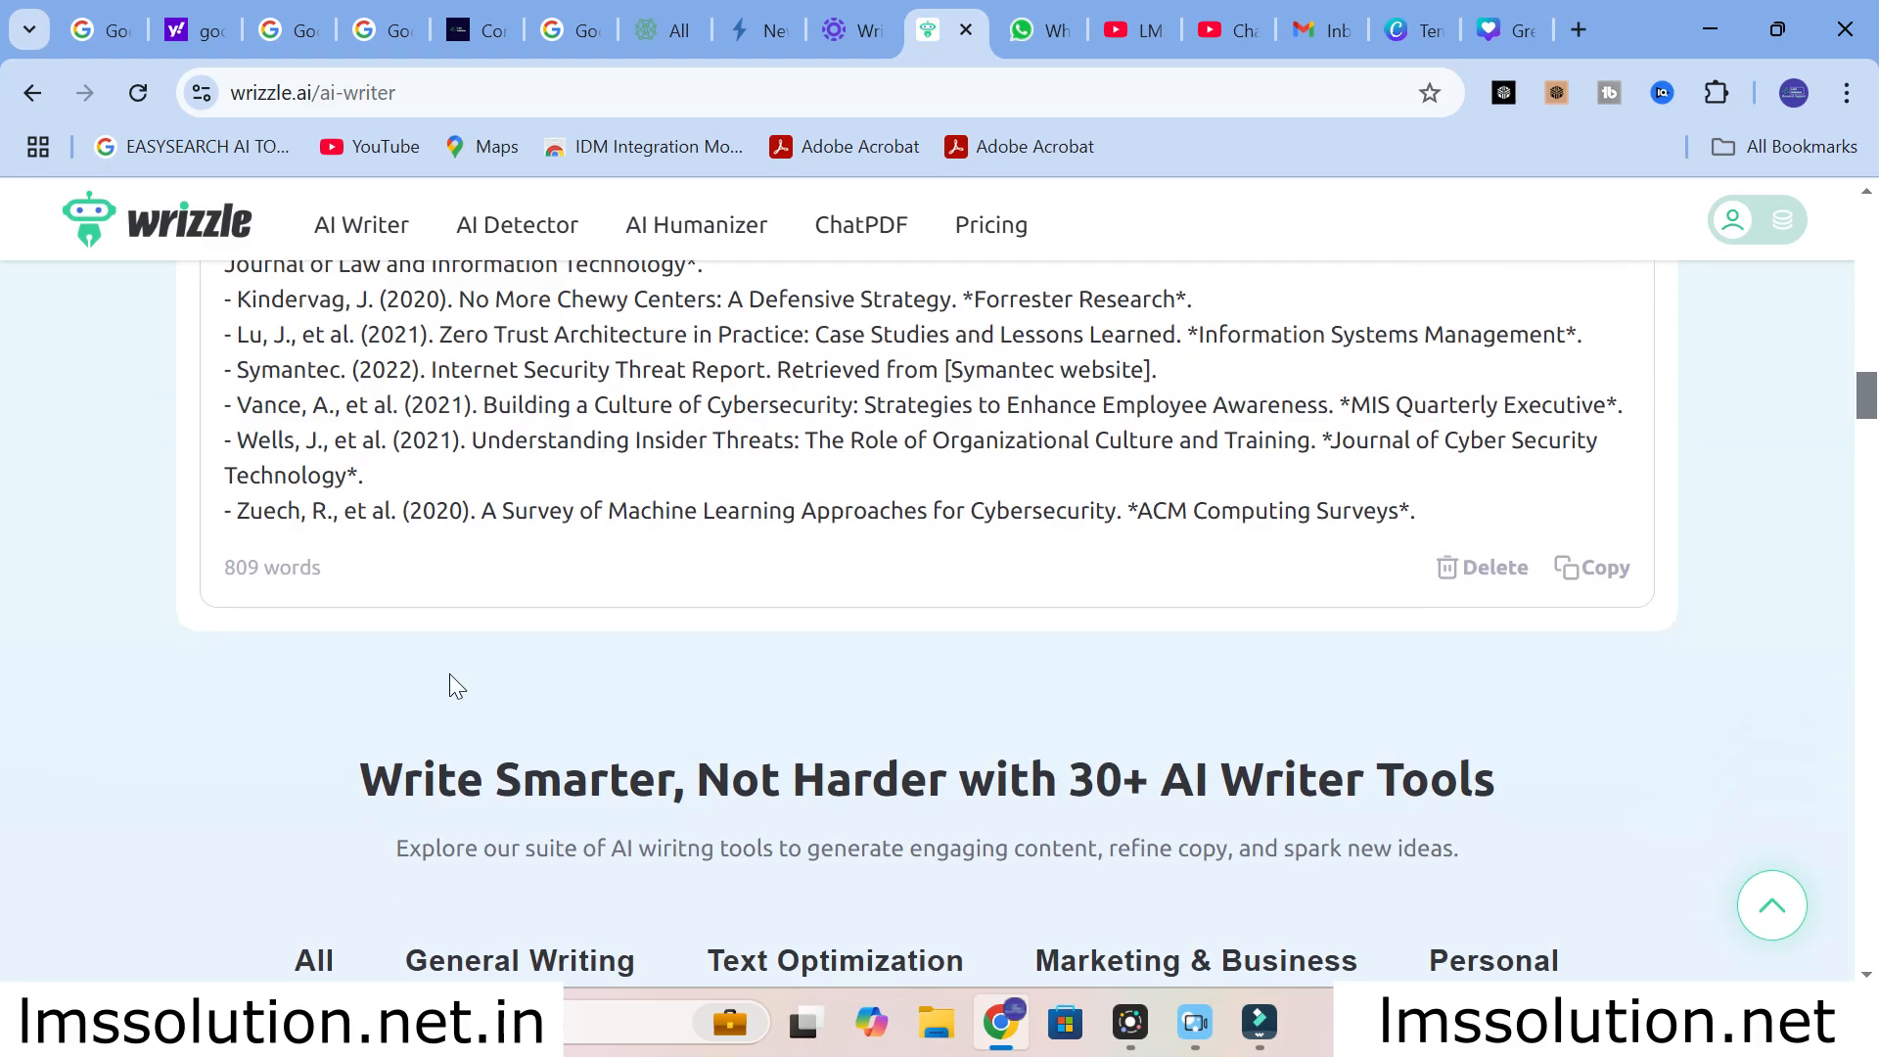
{"action": "scroll", "coordinate": [504, 437], "scroll_direction": "down", "scroll_amount": 1}
{"action": "scroll", "coordinate": [504, 436], "scroll_direction": "up", "scroll_amount": 5}
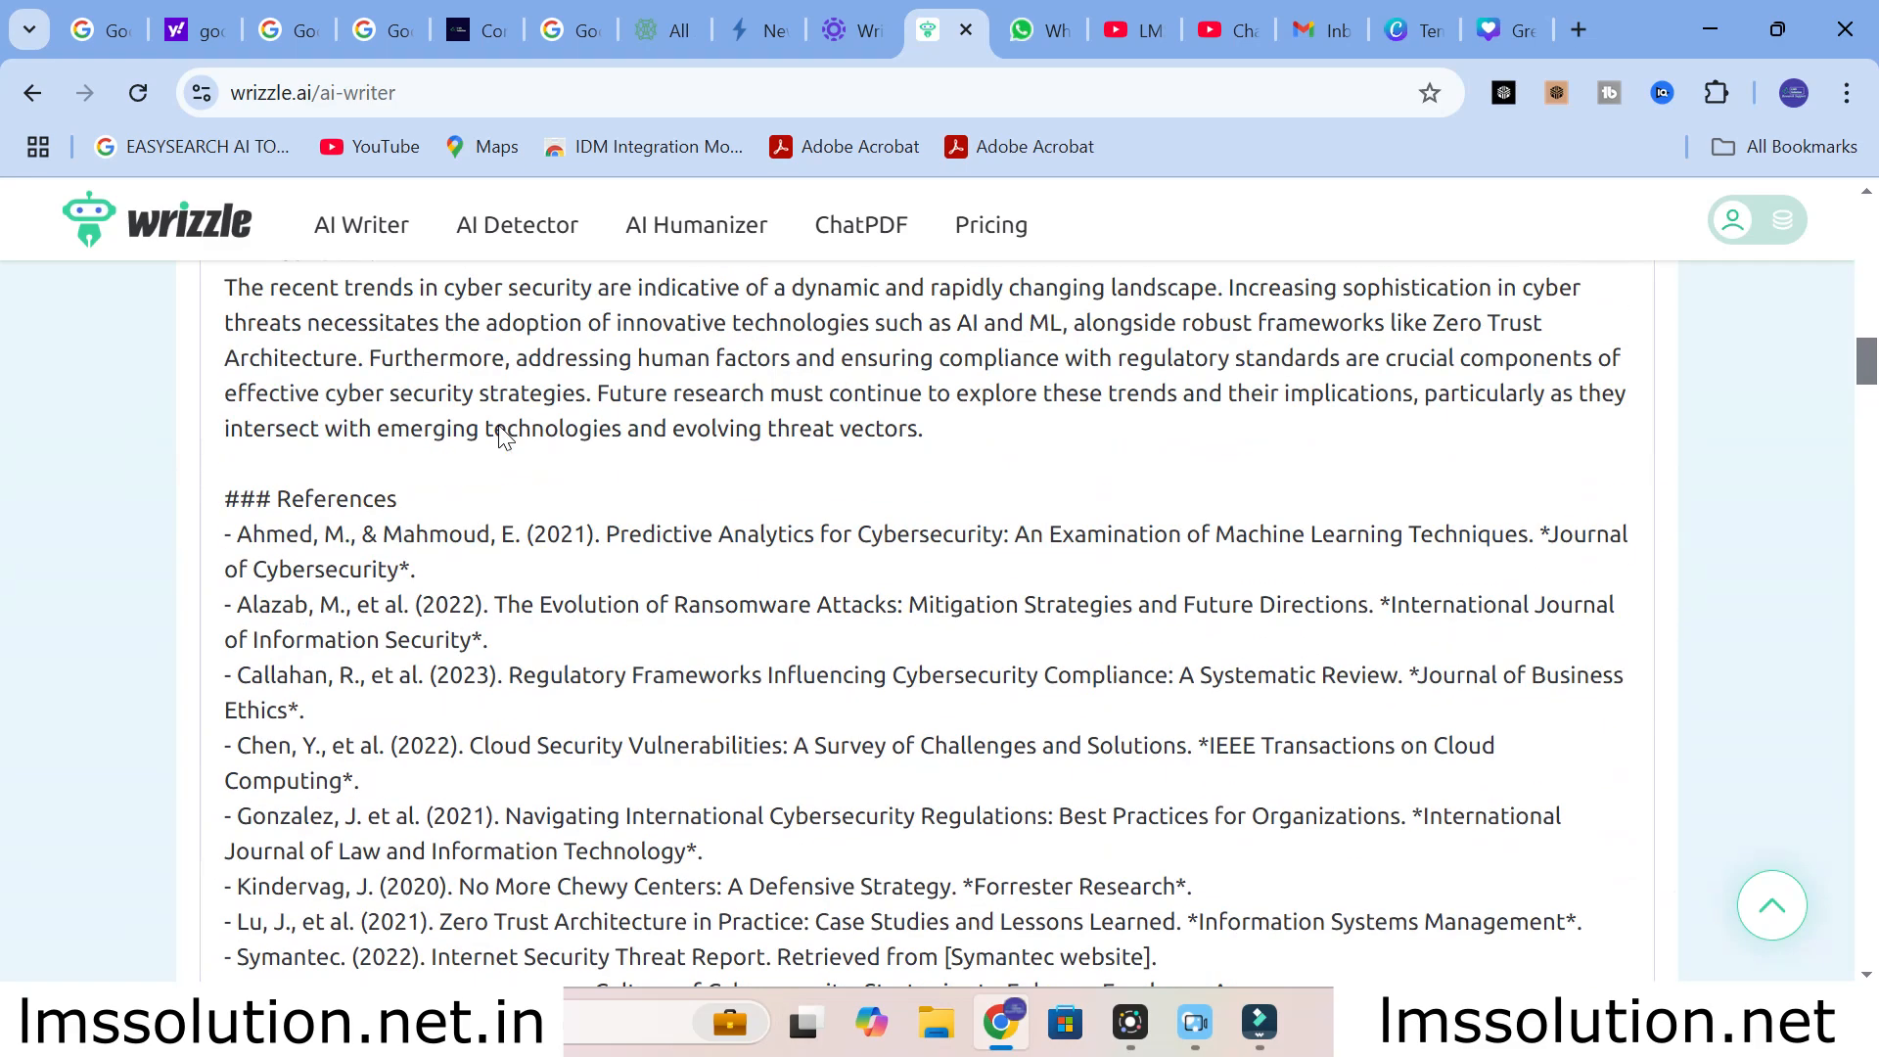
{"action": "scroll", "coordinate": [472, 496], "scroll_direction": "down", "scroll_amount": 3}
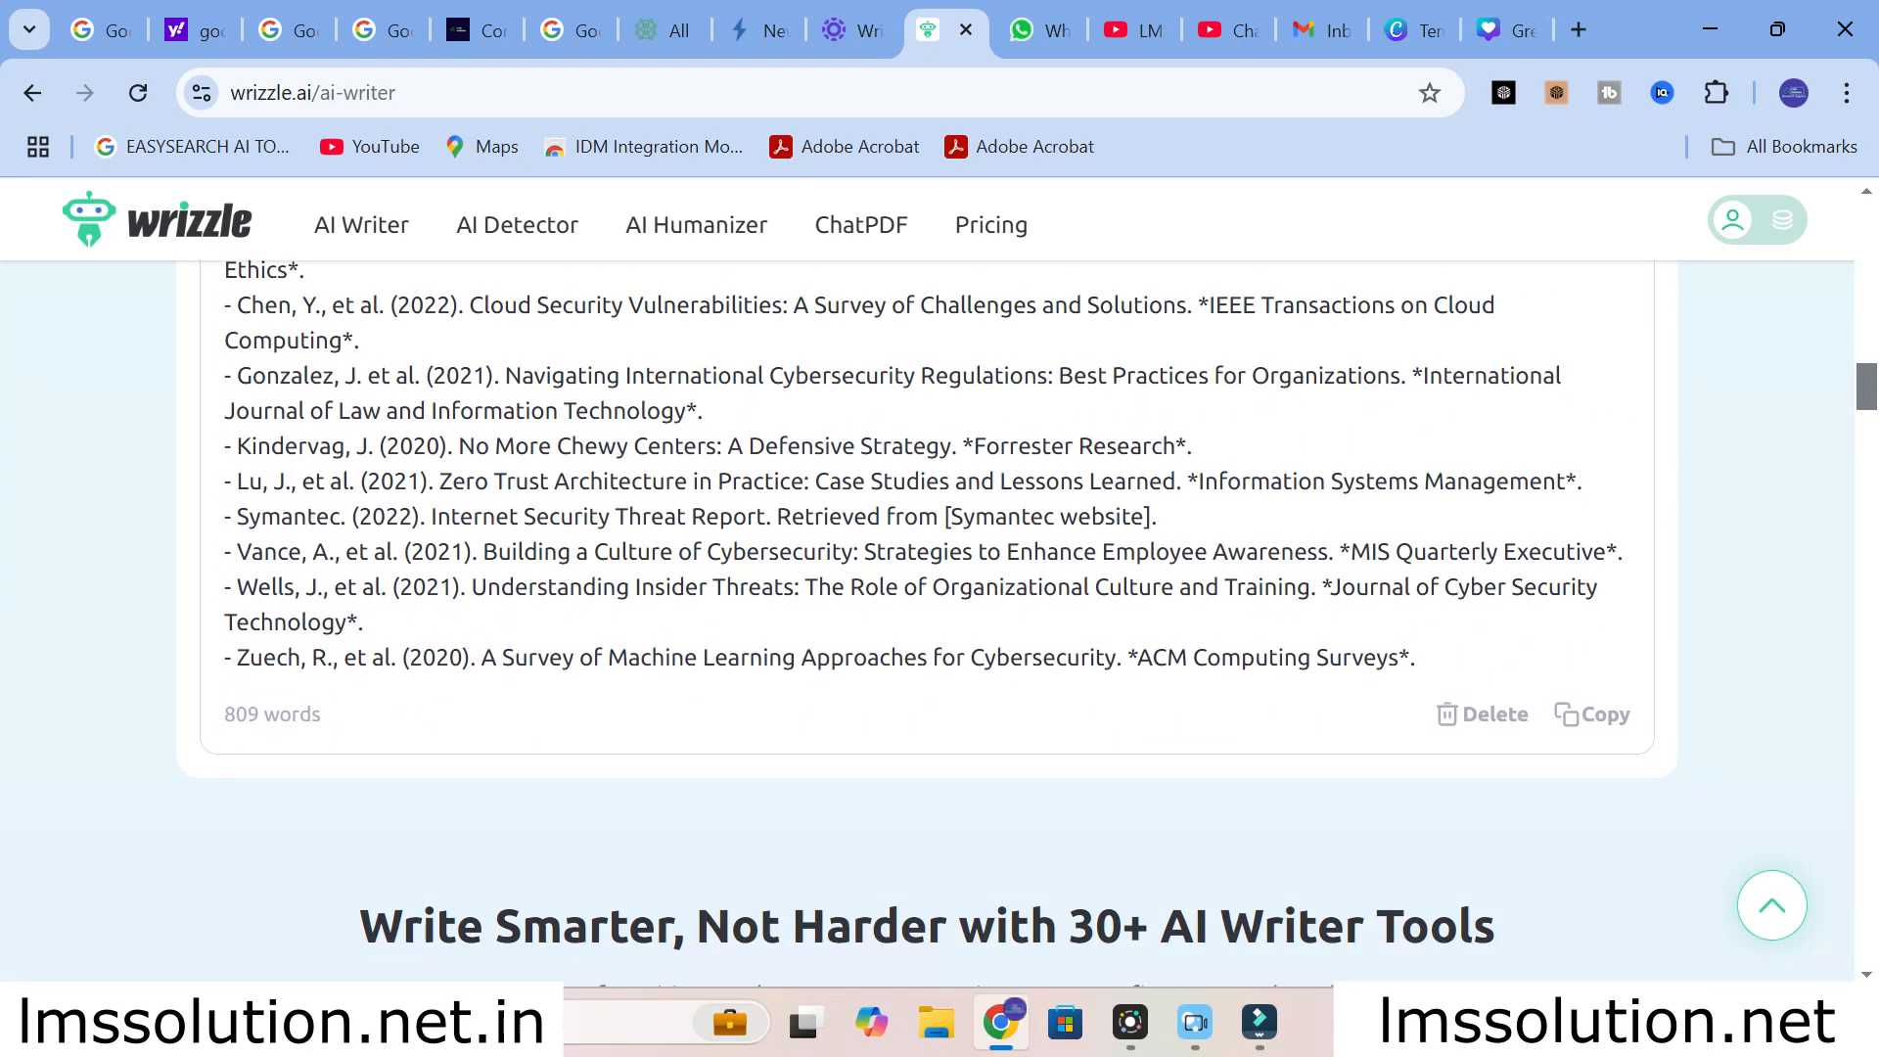
{"action": "scroll", "coordinate": [470, 496], "scroll_direction": "down", "scroll_amount": 2}
- Look back over the generated review's headings and in-text citations, from the conclusion up to the title and down again
{"action": "scroll", "coordinate": [469, 496], "scroll_direction": "up", "scroll_amount": 6}
{"action": "scroll", "coordinate": [476, 500], "scroll_direction": "up", "scroll_amount": 1}
{"action": "scroll", "coordinate": [469, 499], "scroll_direction": "down", "scroll_amount": 1}
{"action": "scroll", "coordinate": [469, 496], "scroll_direction": "up", "scroll_amount": 6}
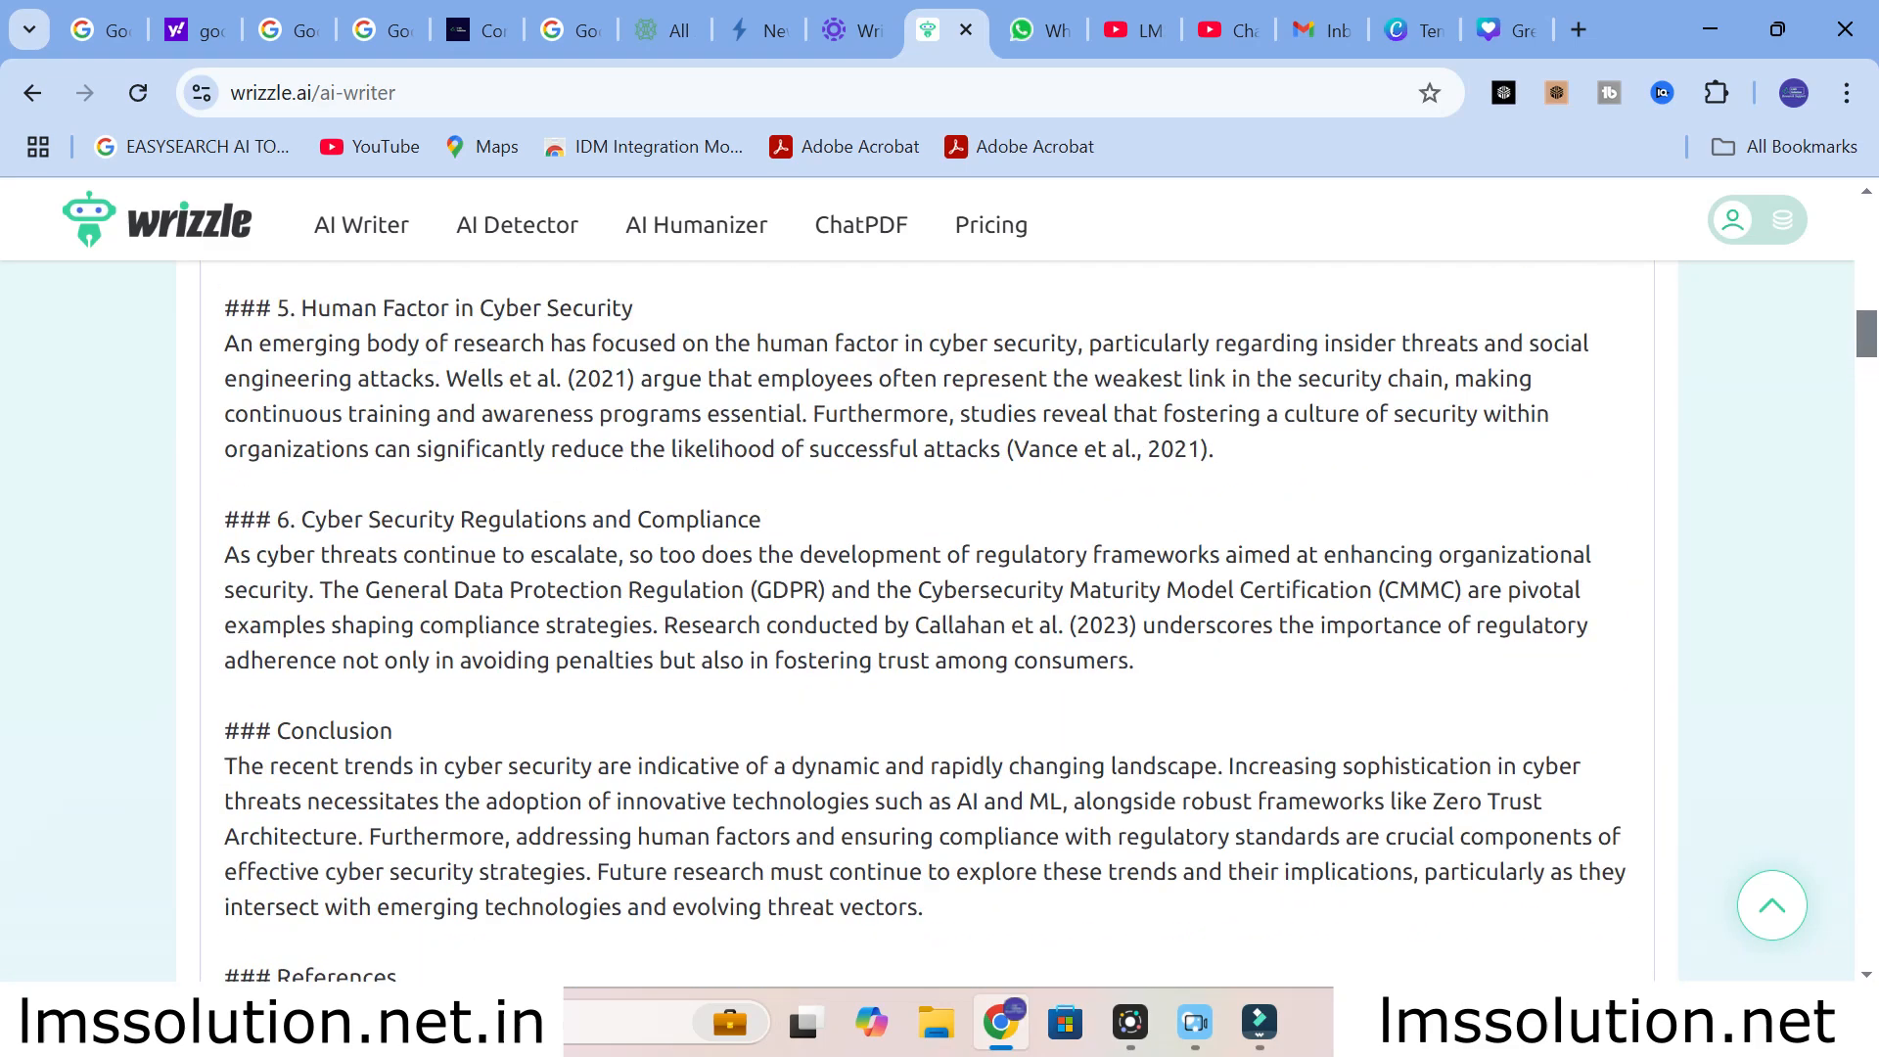
{"action": "scroll", "coordinate": [469, 496], "scroll_direction": "down", "scroll_amount": 1}
{"action": "scroll", "coordinate": [470, 496], "scroll_direction": "up", "scroll_amount": 1}
{"action": "scroll", "coordinate": [776, 549], "scroll_direction": "up", "scroll_amount": 7}
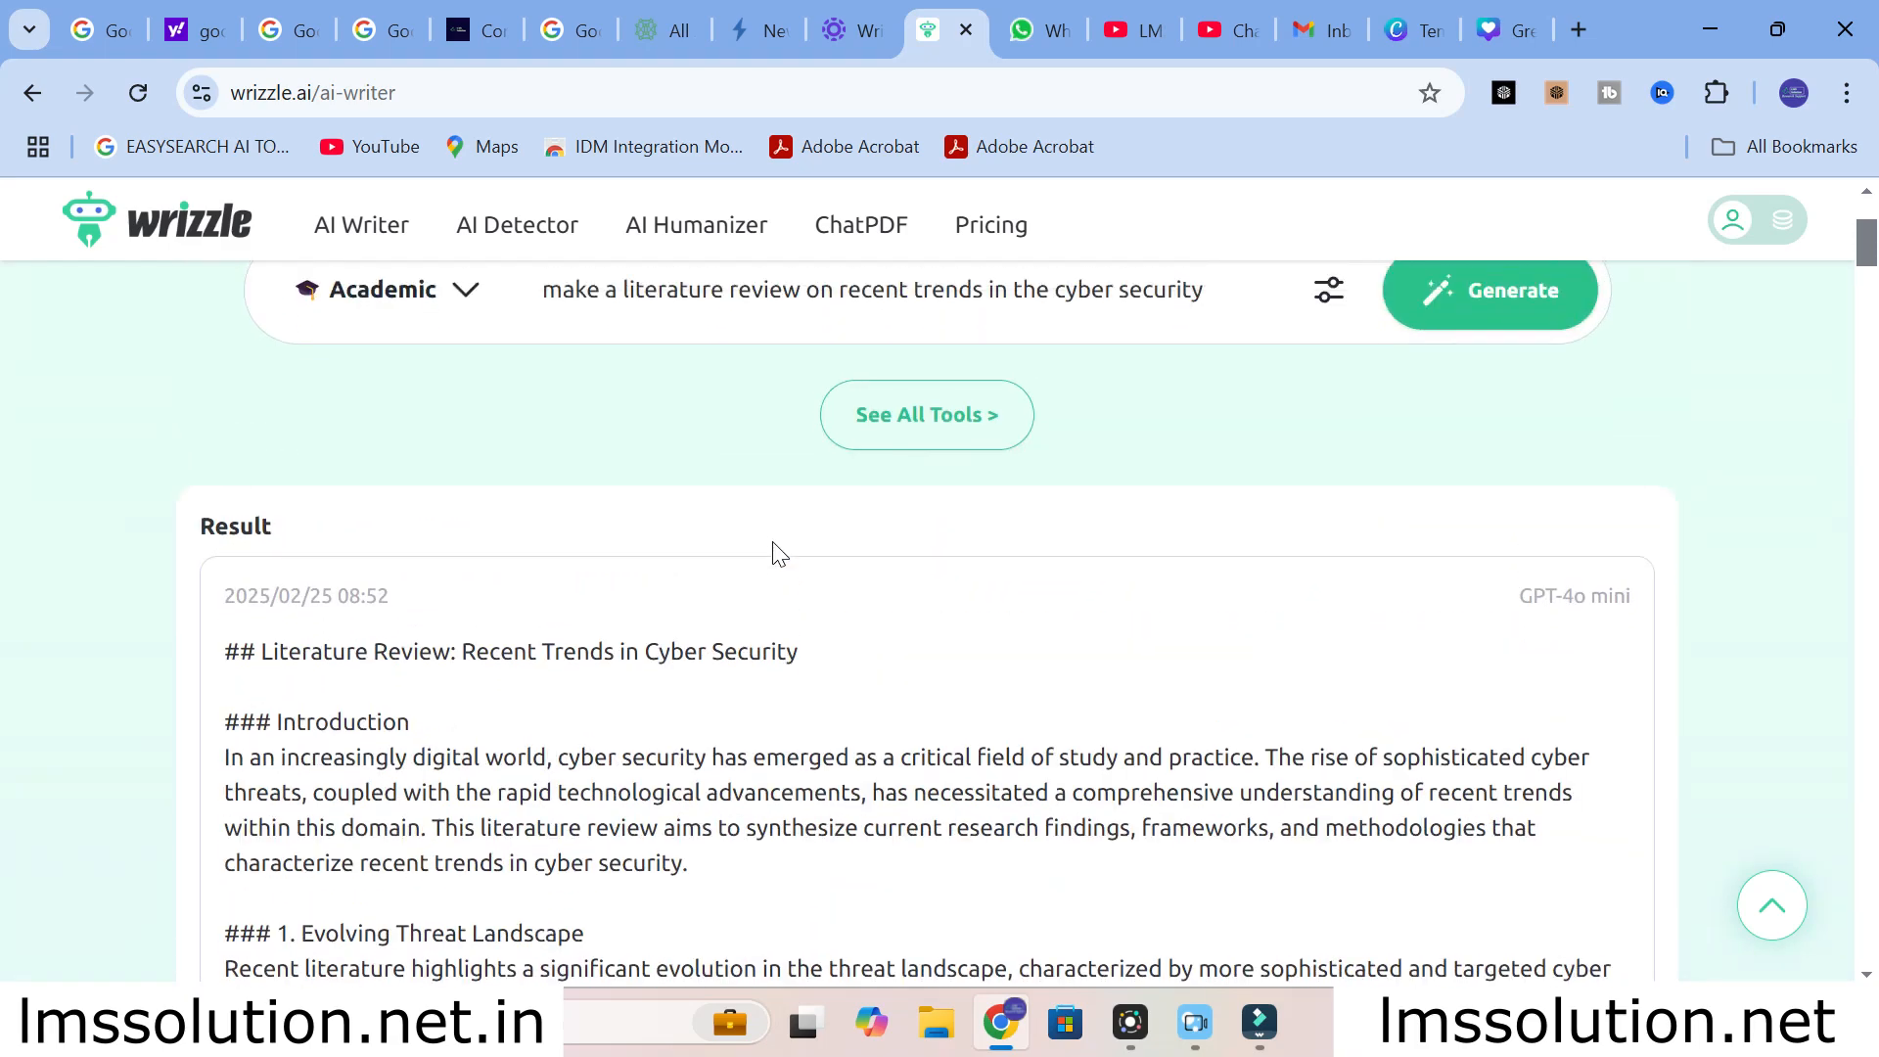
{"action": "scroll", "coordinate": [776, 550], "scroll_direction": "down", "scroll_amount": 11}
{"action": "scroll", "coordinate": [776, 550], "scroll_direction": "up", "scroll_amount": 2}
{"action": "scroll", "coordinate": [587, 612], "scroll_direction": "down", "scroll_amount": 3}
{"action": "scroll", "coordinate": [587, 613], "scroll_direction": "up", "scroll_amount": 3}
{"action": "scroll", "coordinate": [587, 613], "scroll_direction": "down", "scroll_amount": 4}
{"action": "scroll", "coordinate": [587, 613], "scroll_direction": "up", "scroll_amount": 2}
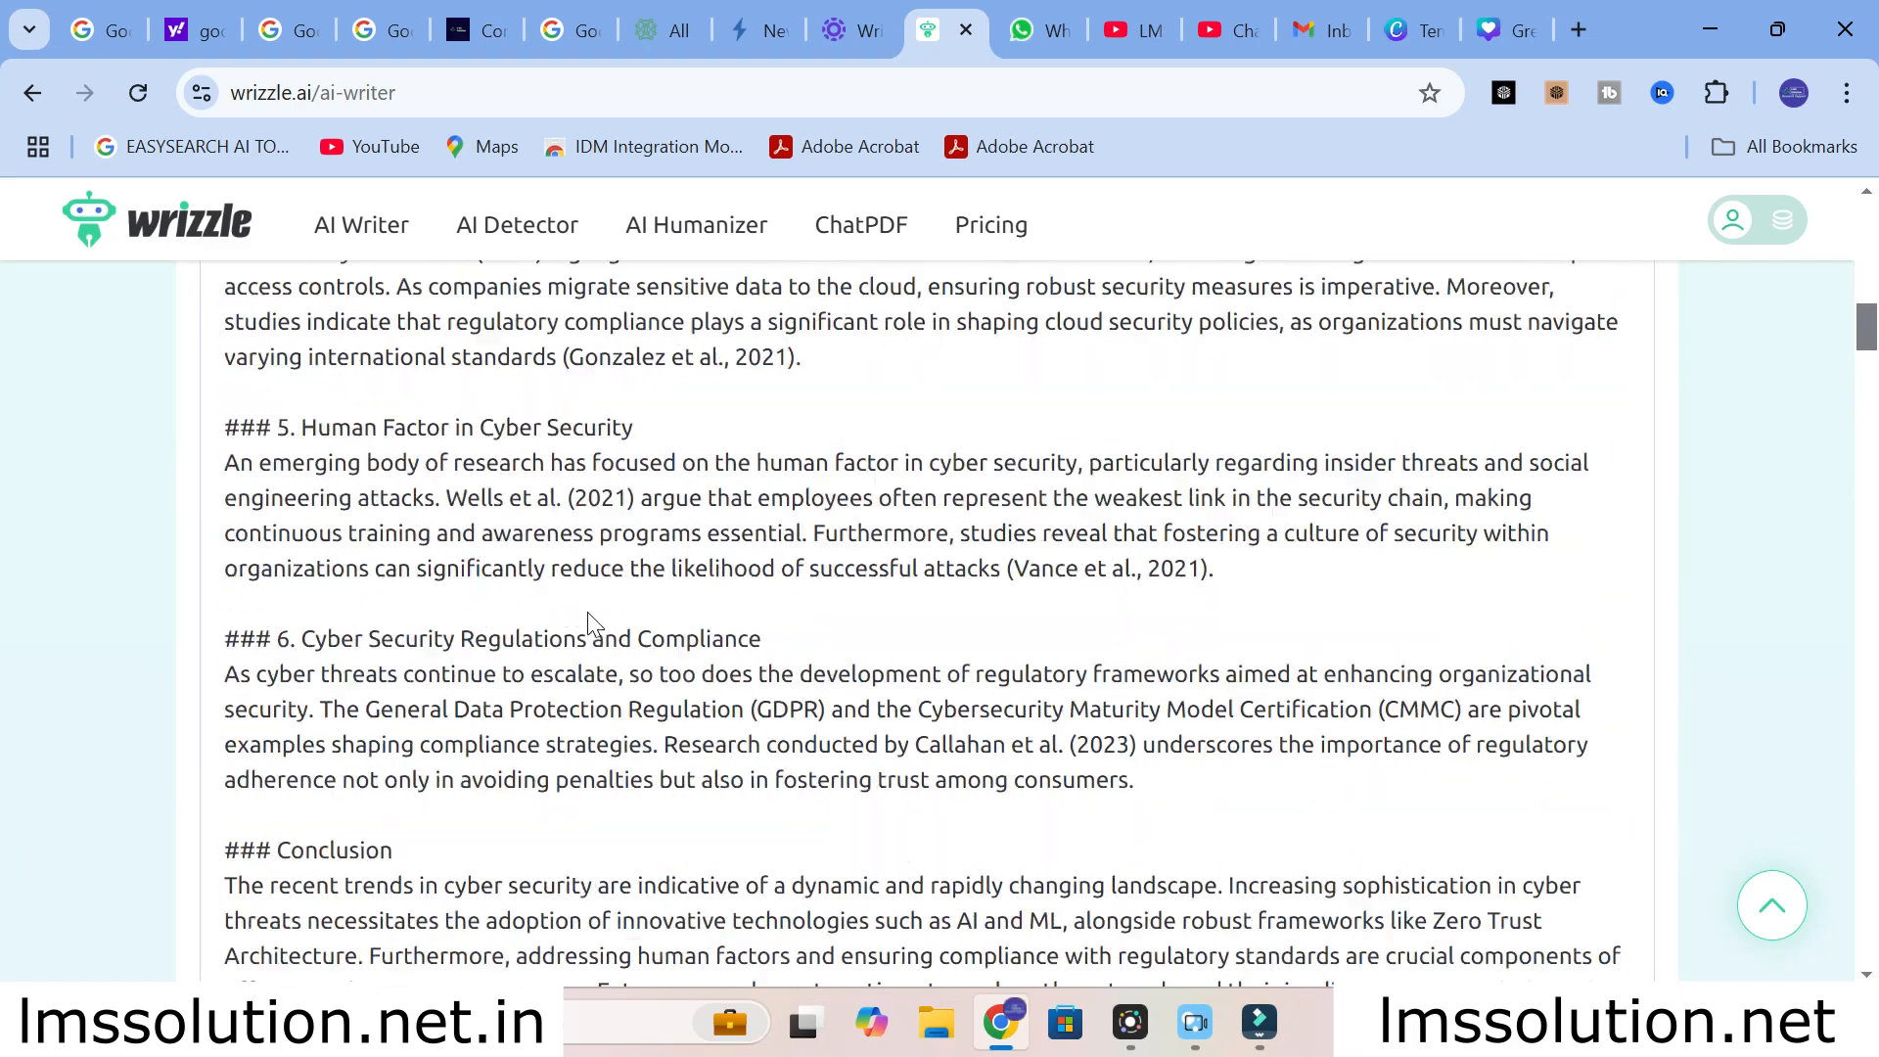
- Browse the AI writer tools offered below the result, covering the General Writing and Text Optimization categories
{"action": "scroll", "coordinate": [588, 613], "scroll_direction": "down", "scroll_amount": 14}
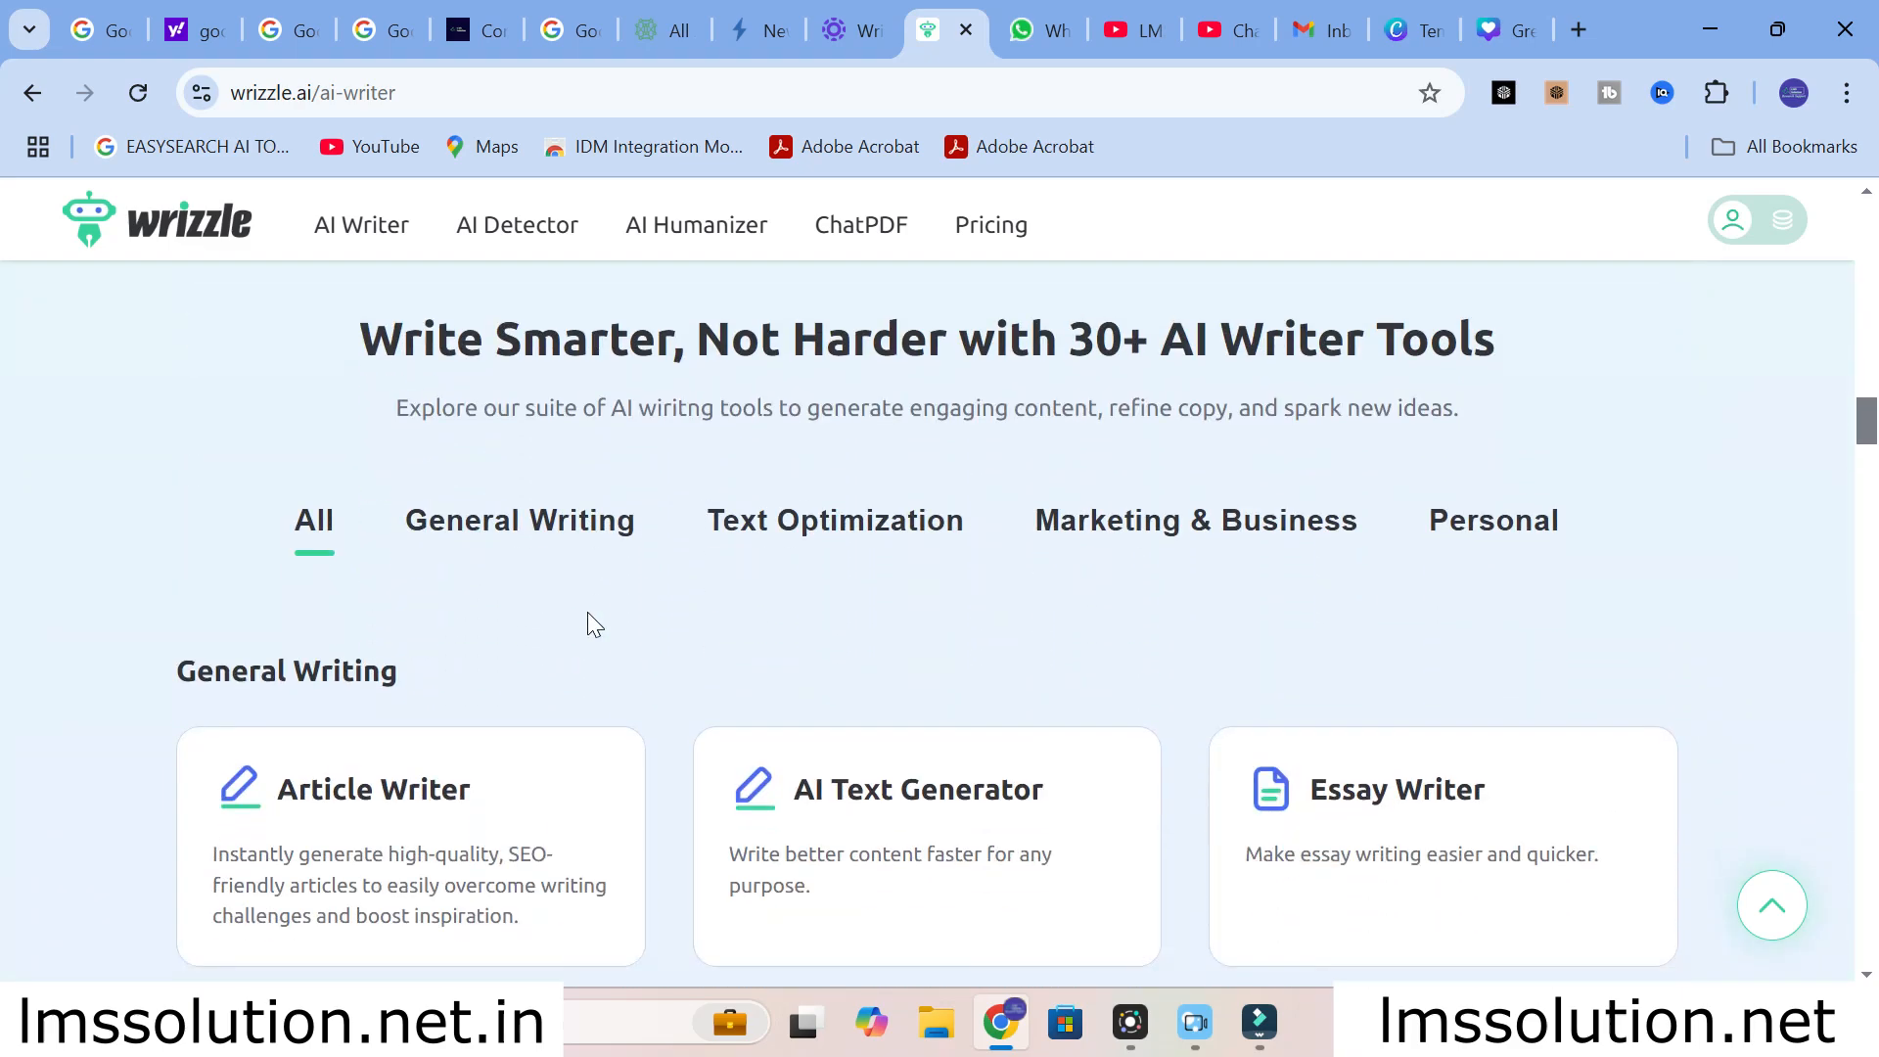
{"action": "scroll", "coordinate": [587, 613], "scroll_direction": "down", "scroll_amount": 2}
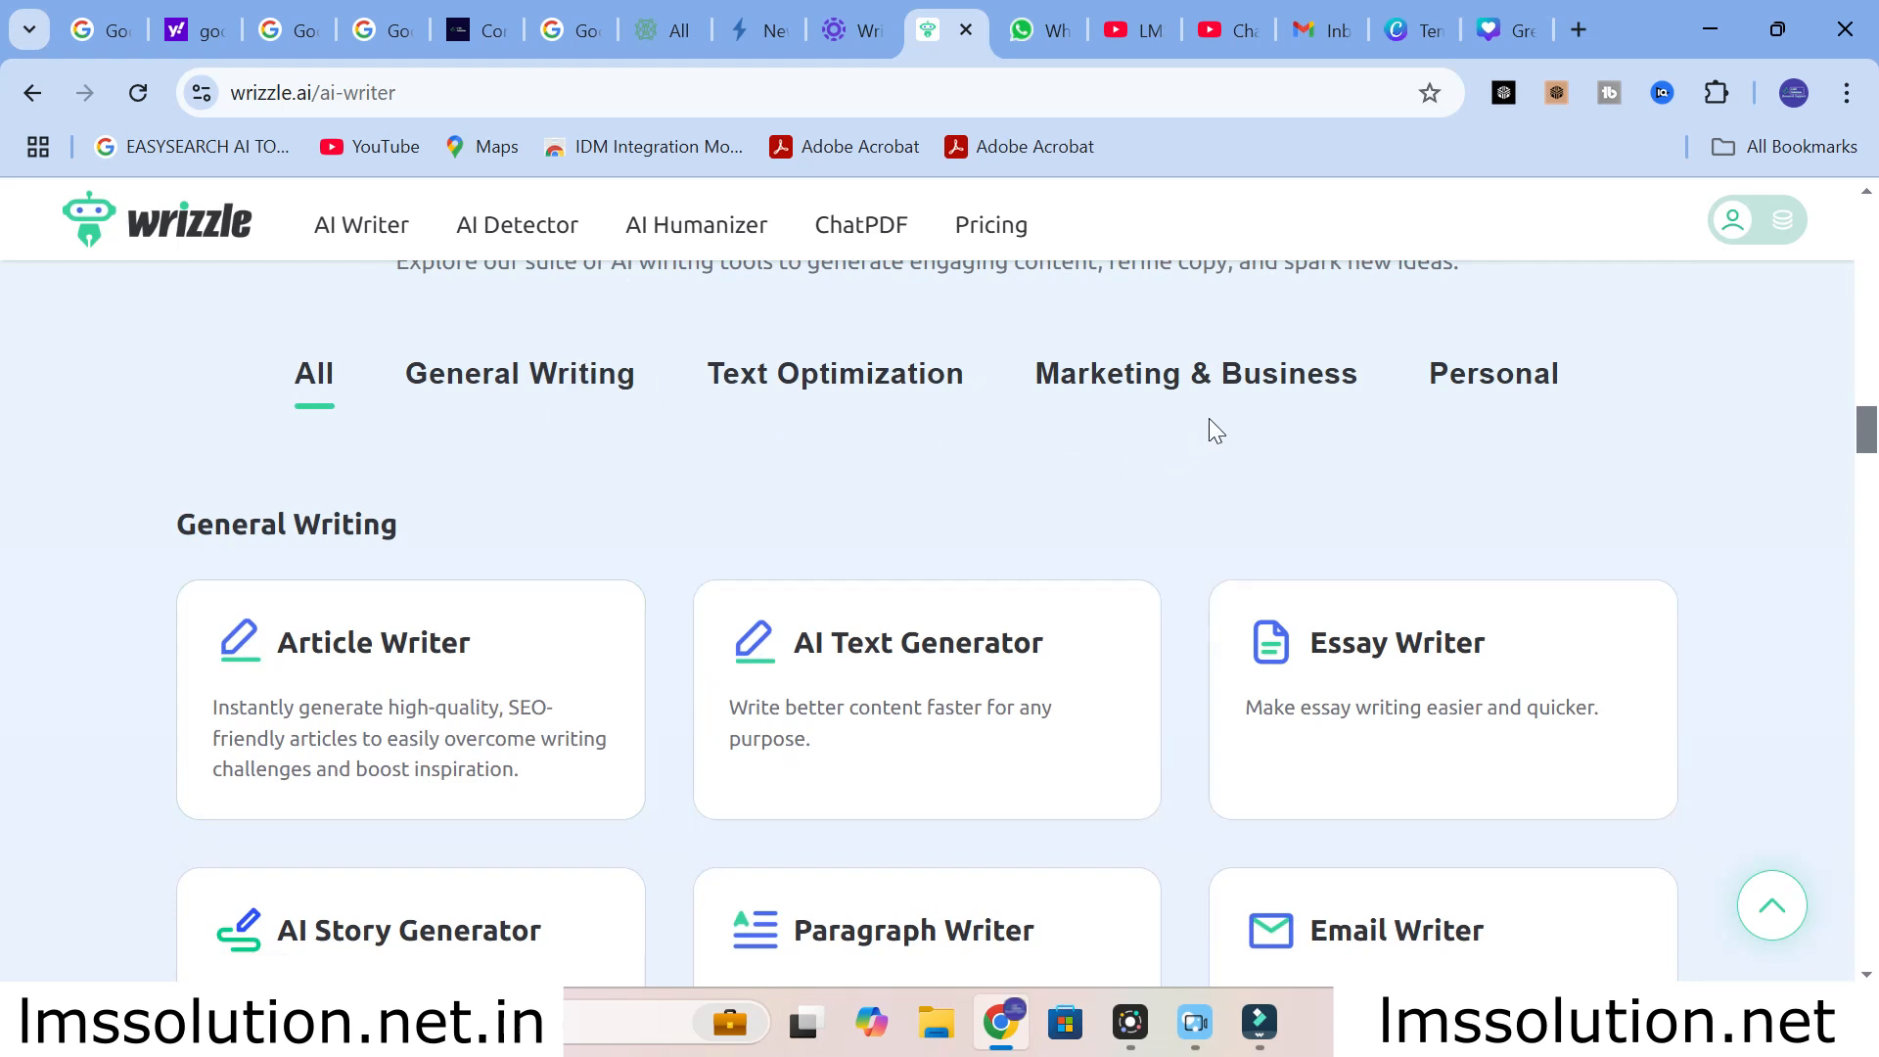
{"action": "scroll", "coordinate": [587, 518], "scroll_direction": "down", "scroll_amount": 2}
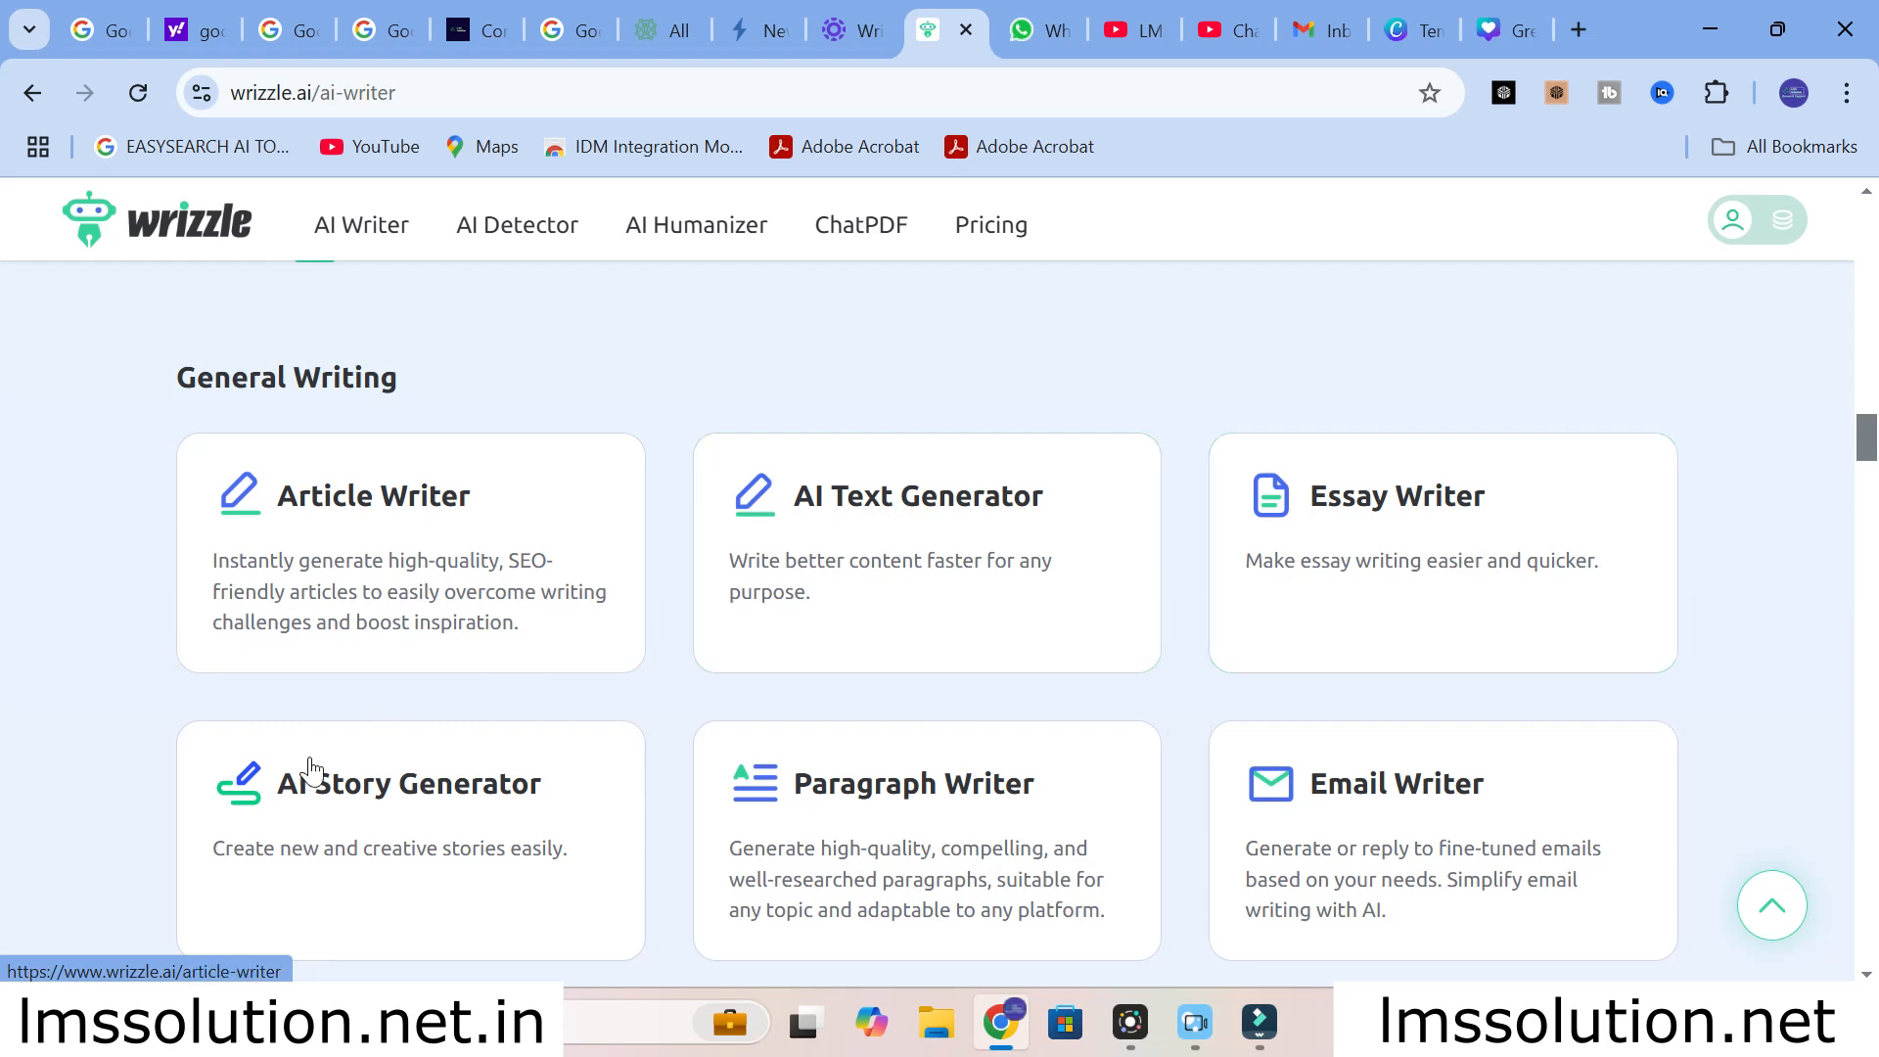
{"action": "scroll", "coordinate": [1384, 824], "scroll_direction": "down", "scroll_amount": 4}
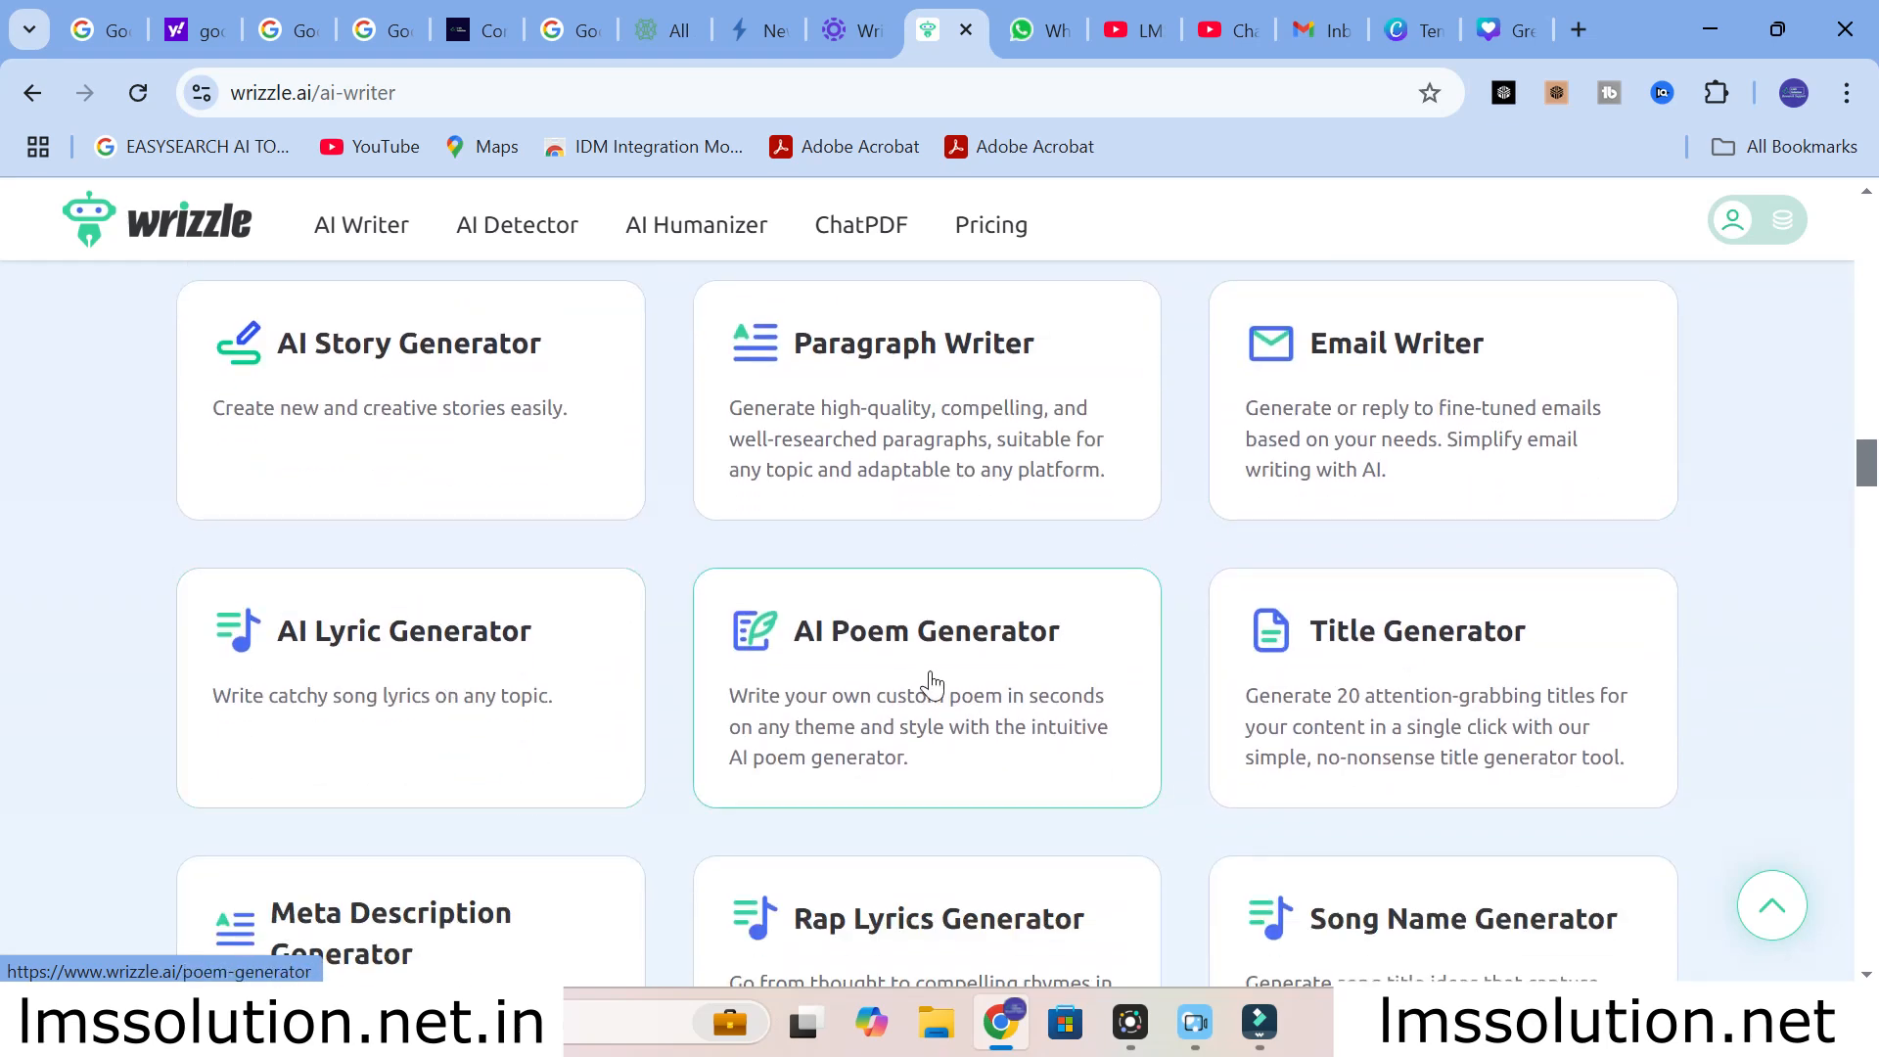
{"action": "scroll", "coordinate": [420, 636], "scroll_direction": "down", "scroll_amount": 3}
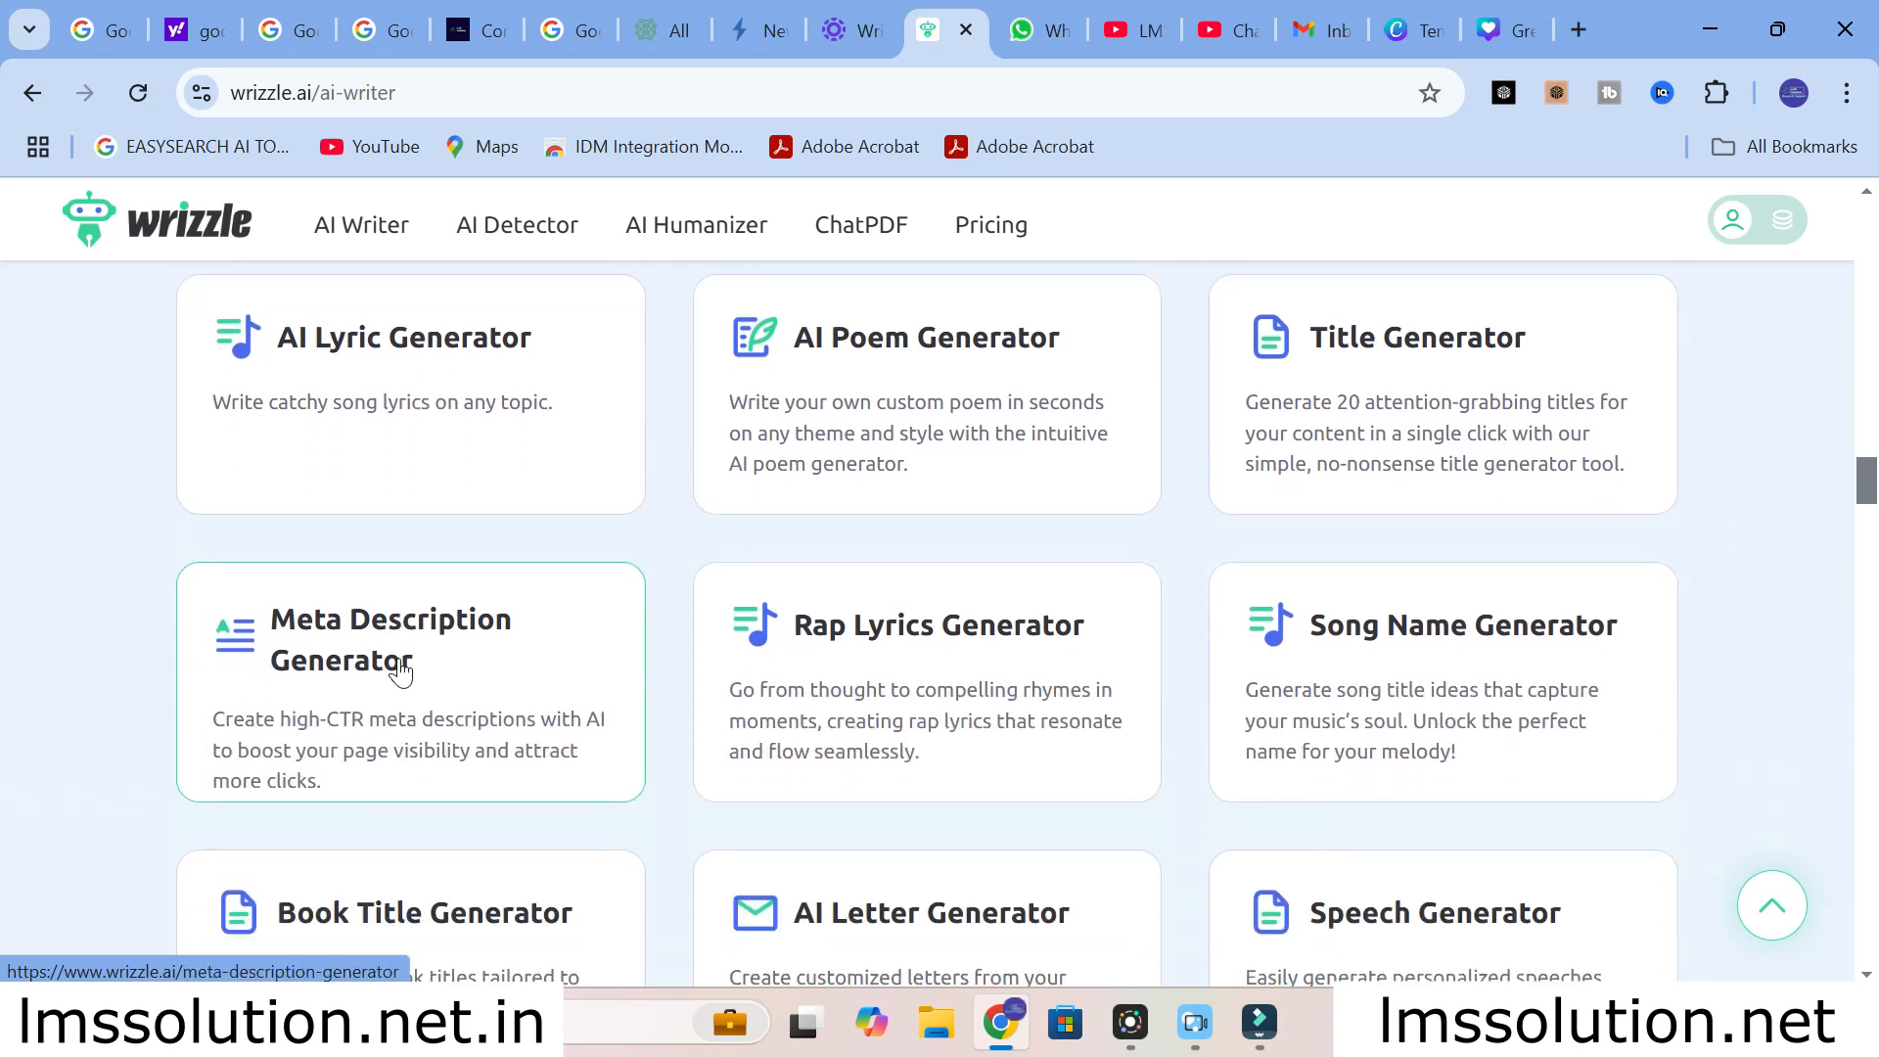
{"action": "scroll", "coordinate": [1069, 620], "scroll_direction": "down", "scroll_amount": 10}
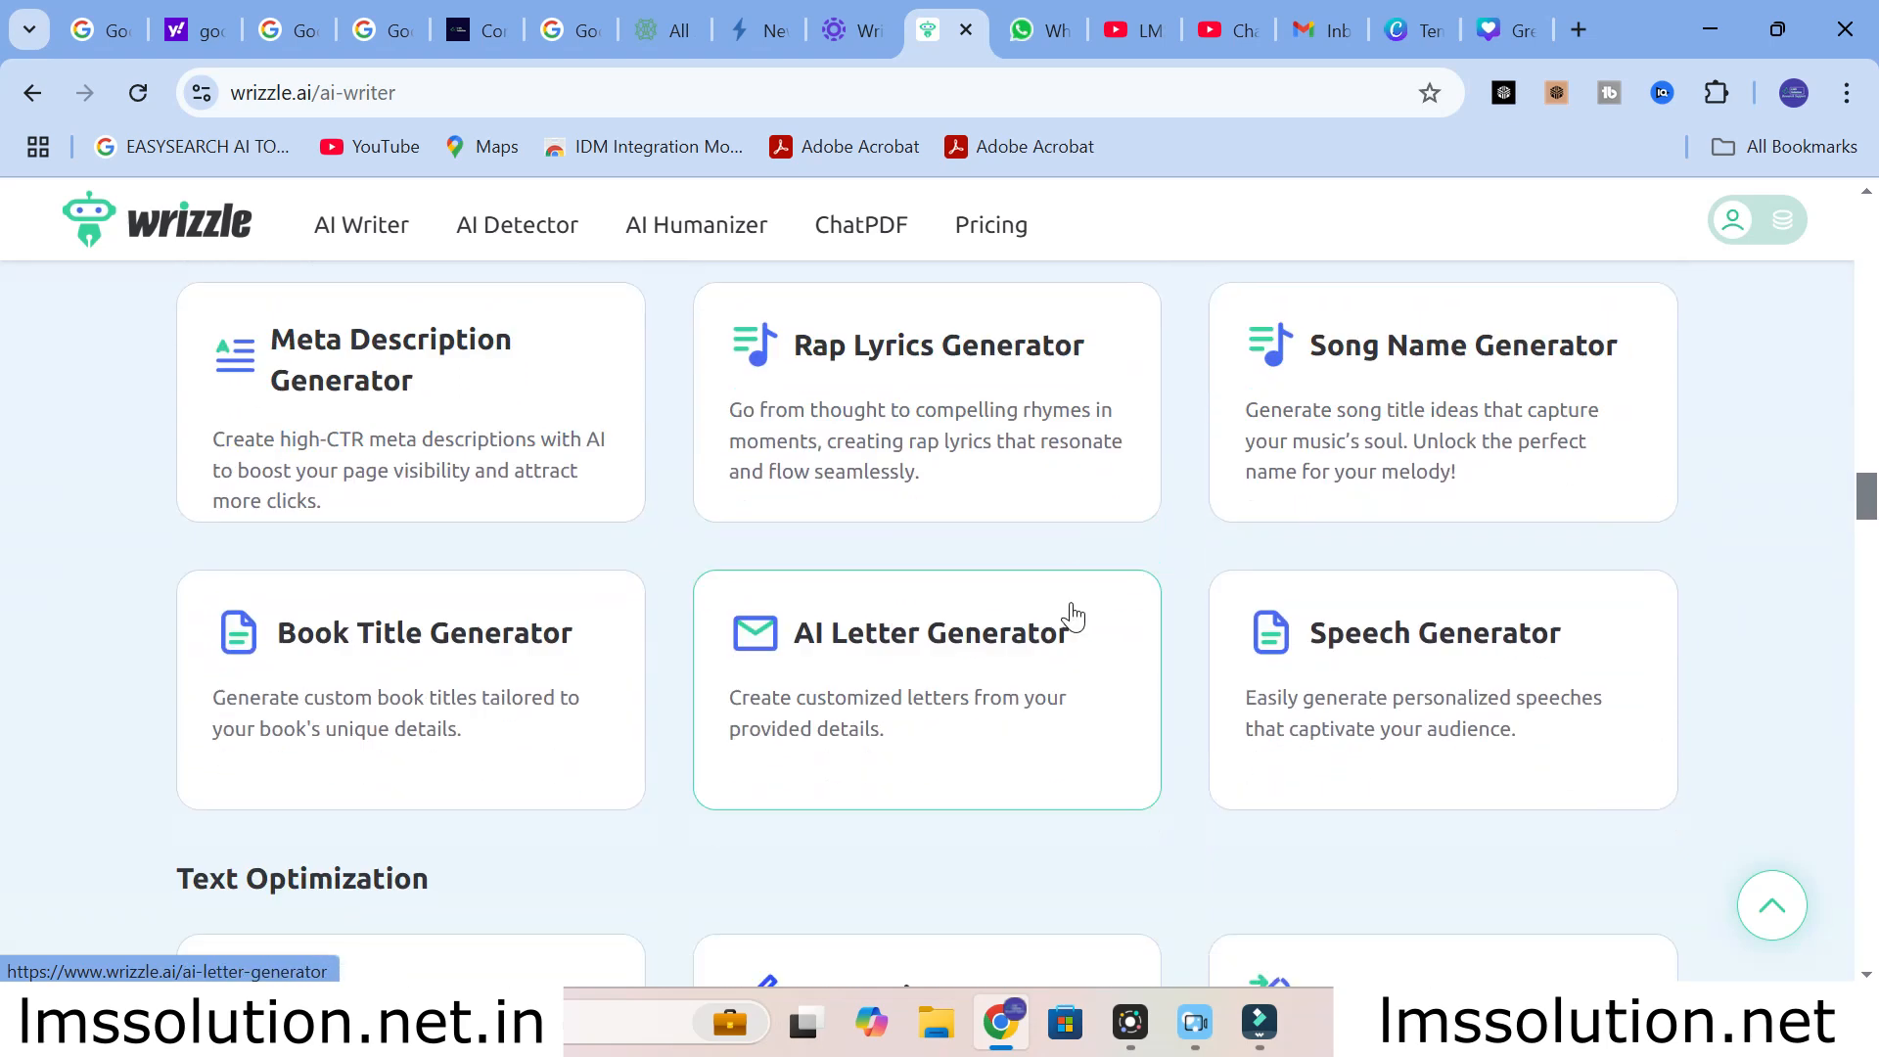
{"action": "scroll", "coordinate": [1021, 649], "scroll_direction": "up", "scroll_amount": 2}
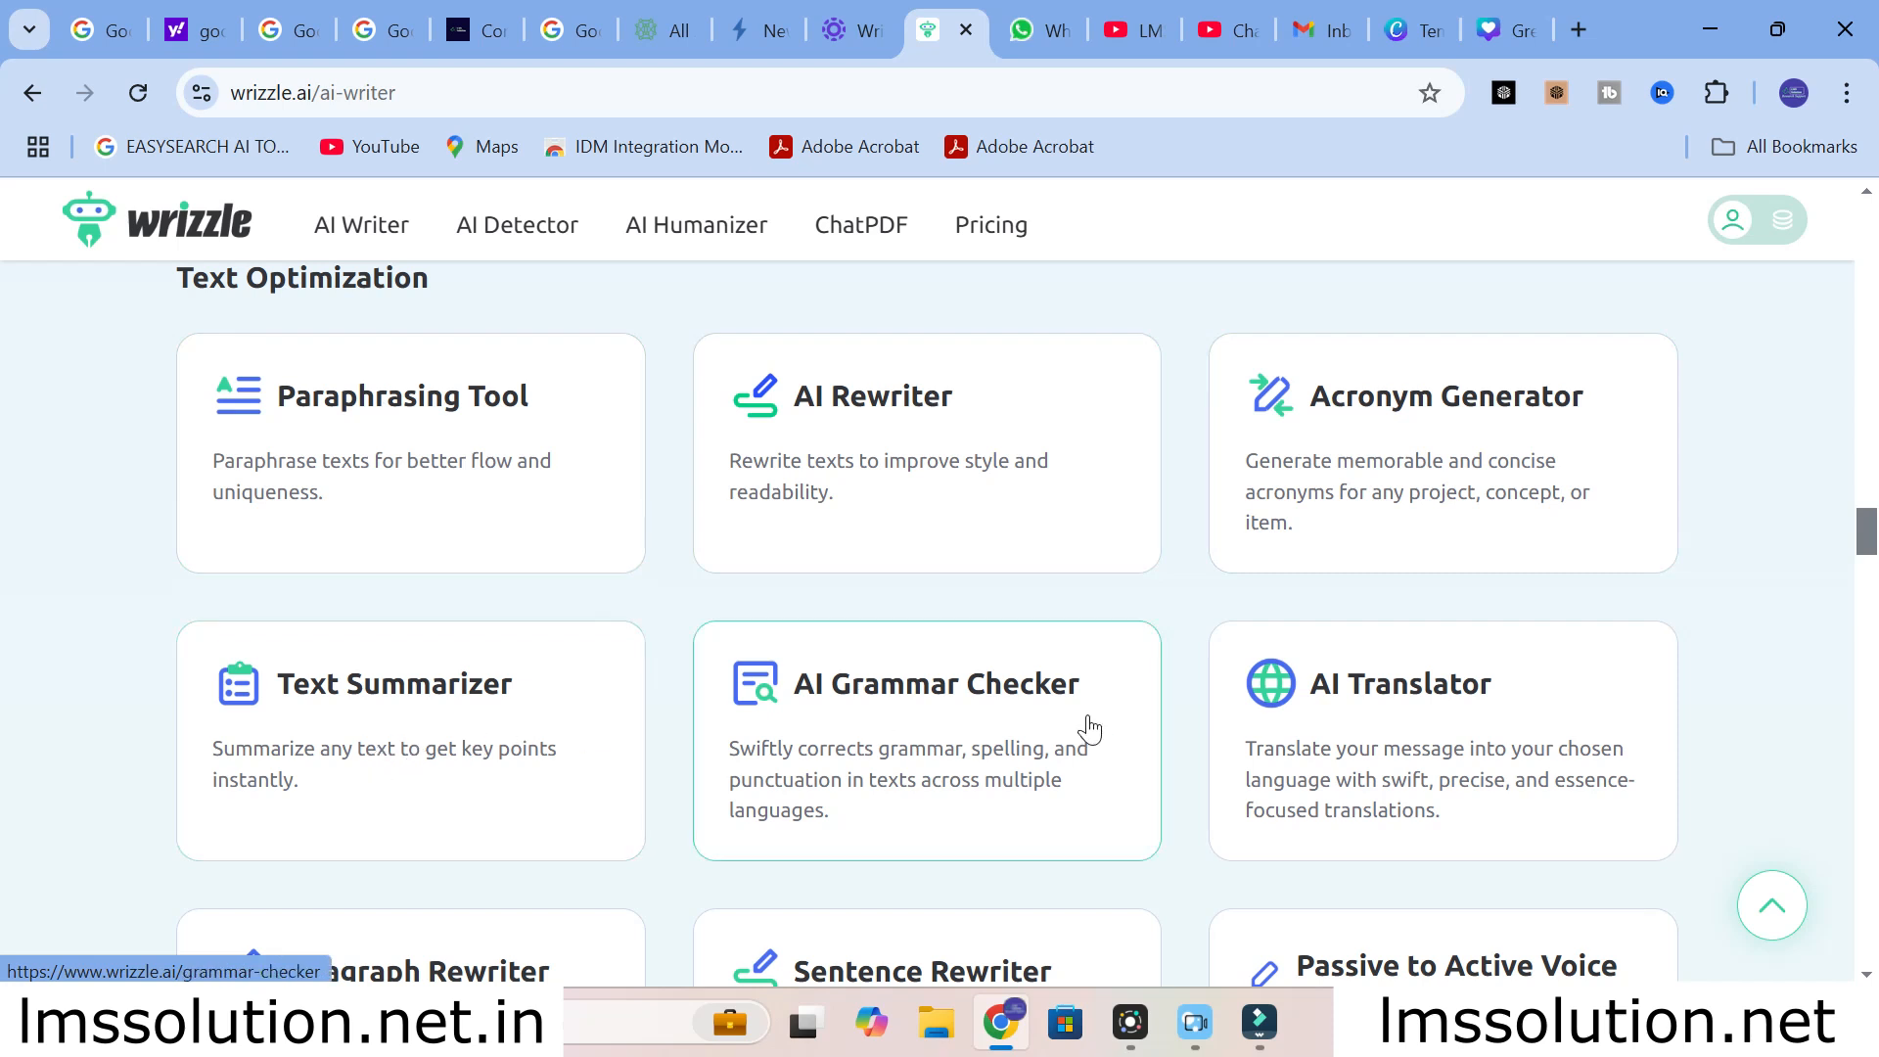
- Open the Passive to Active Voice Converter from the Text Optimization tools and start the passive voice text entry
{"action": "scroll", "coordinate": [1464, 710], "scroll_direction": "down", "scroll_amount": 3}
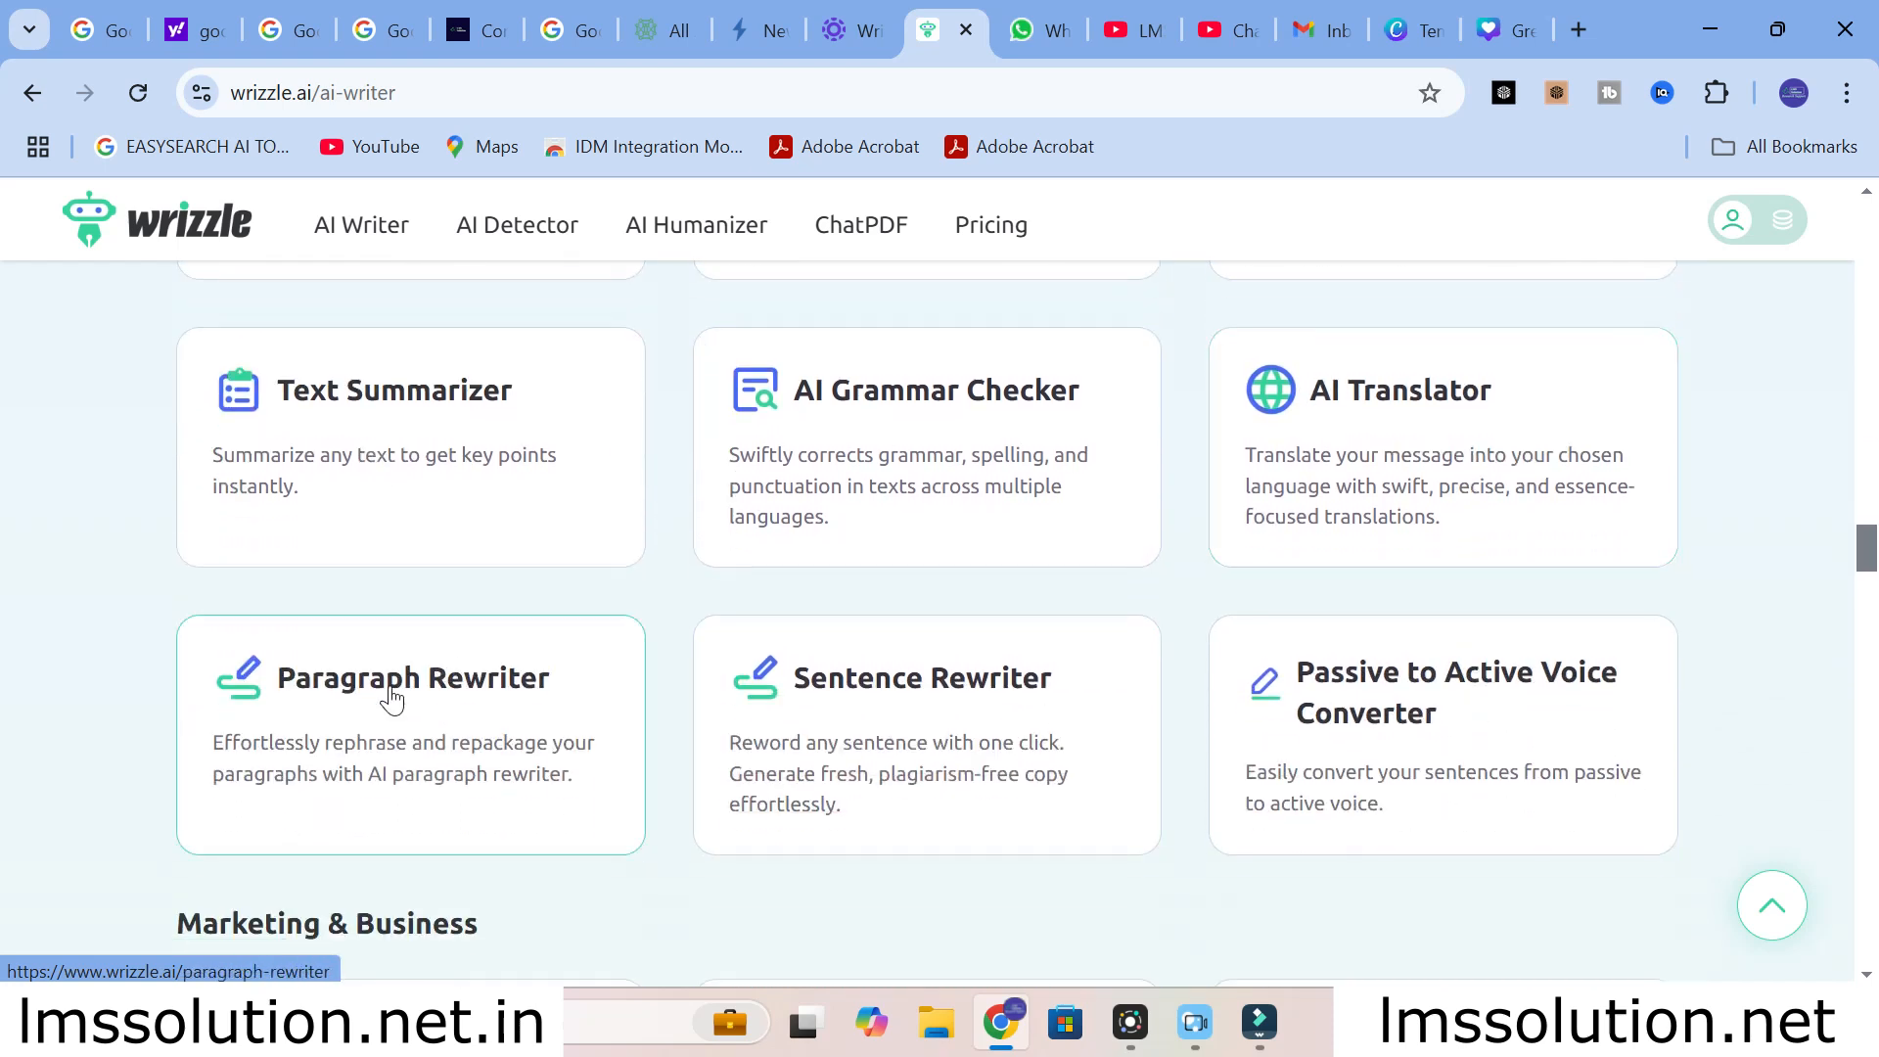
{"action": "left_click", "coordinate": [1365, 725]}
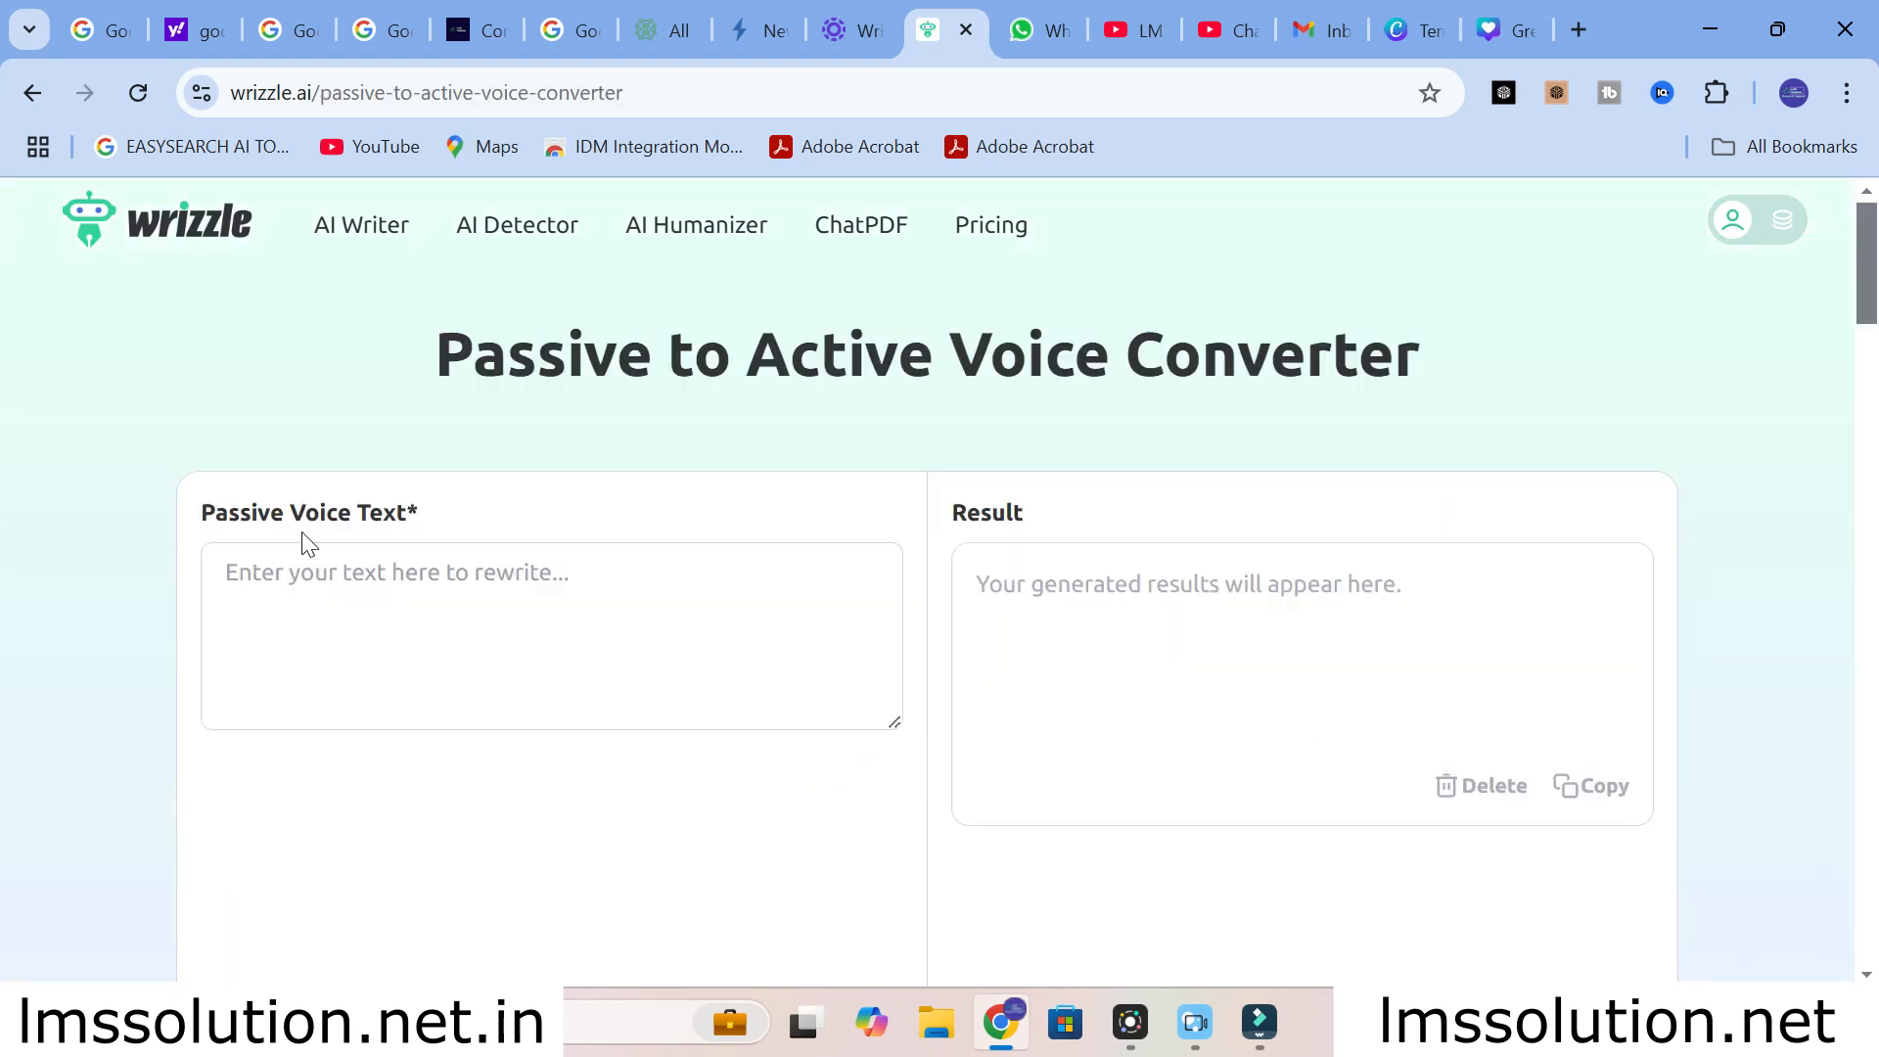
{"action": "left_click", "coordinate": [306, 591]}
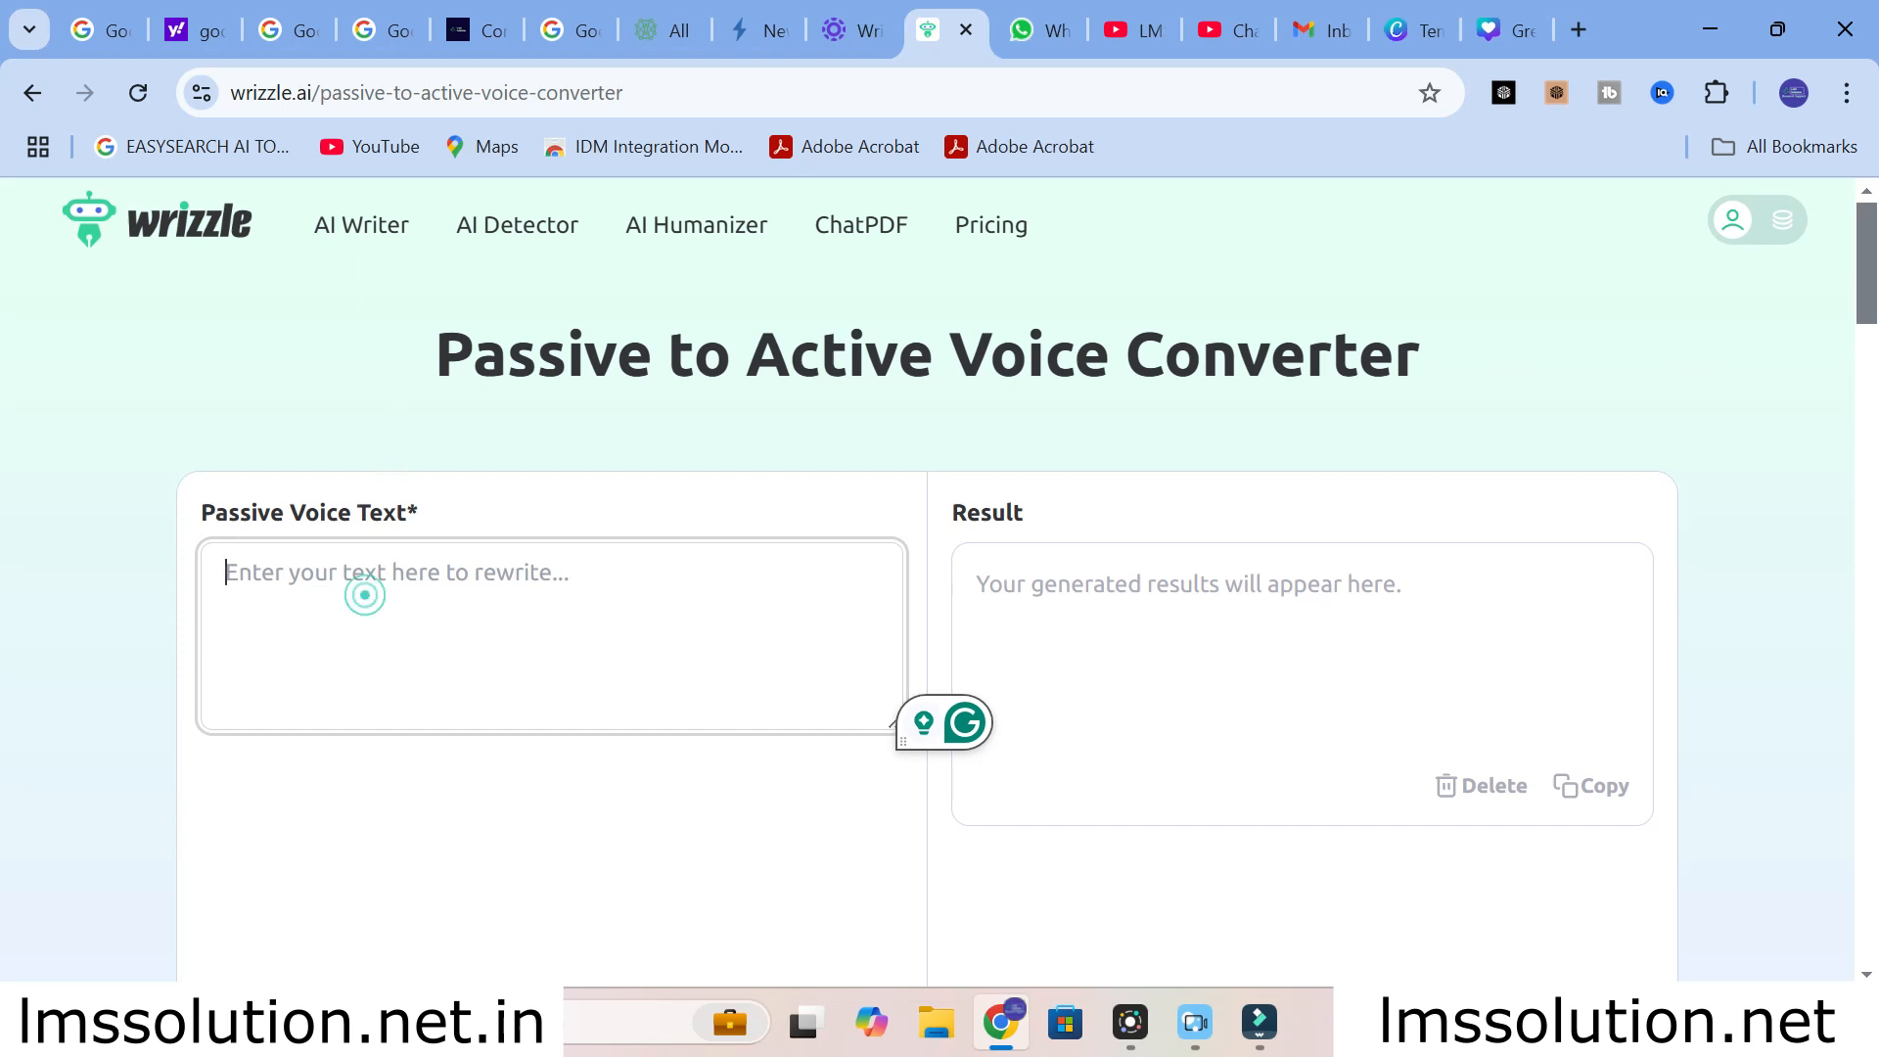
- Switch to the open Google page and search for "renewa"
{"action": "left_click", "coordinate": [377, 29]}
{"action": "left_click", "coordinate": [751, 495]}
{"action": "type", "text": "renewa"}
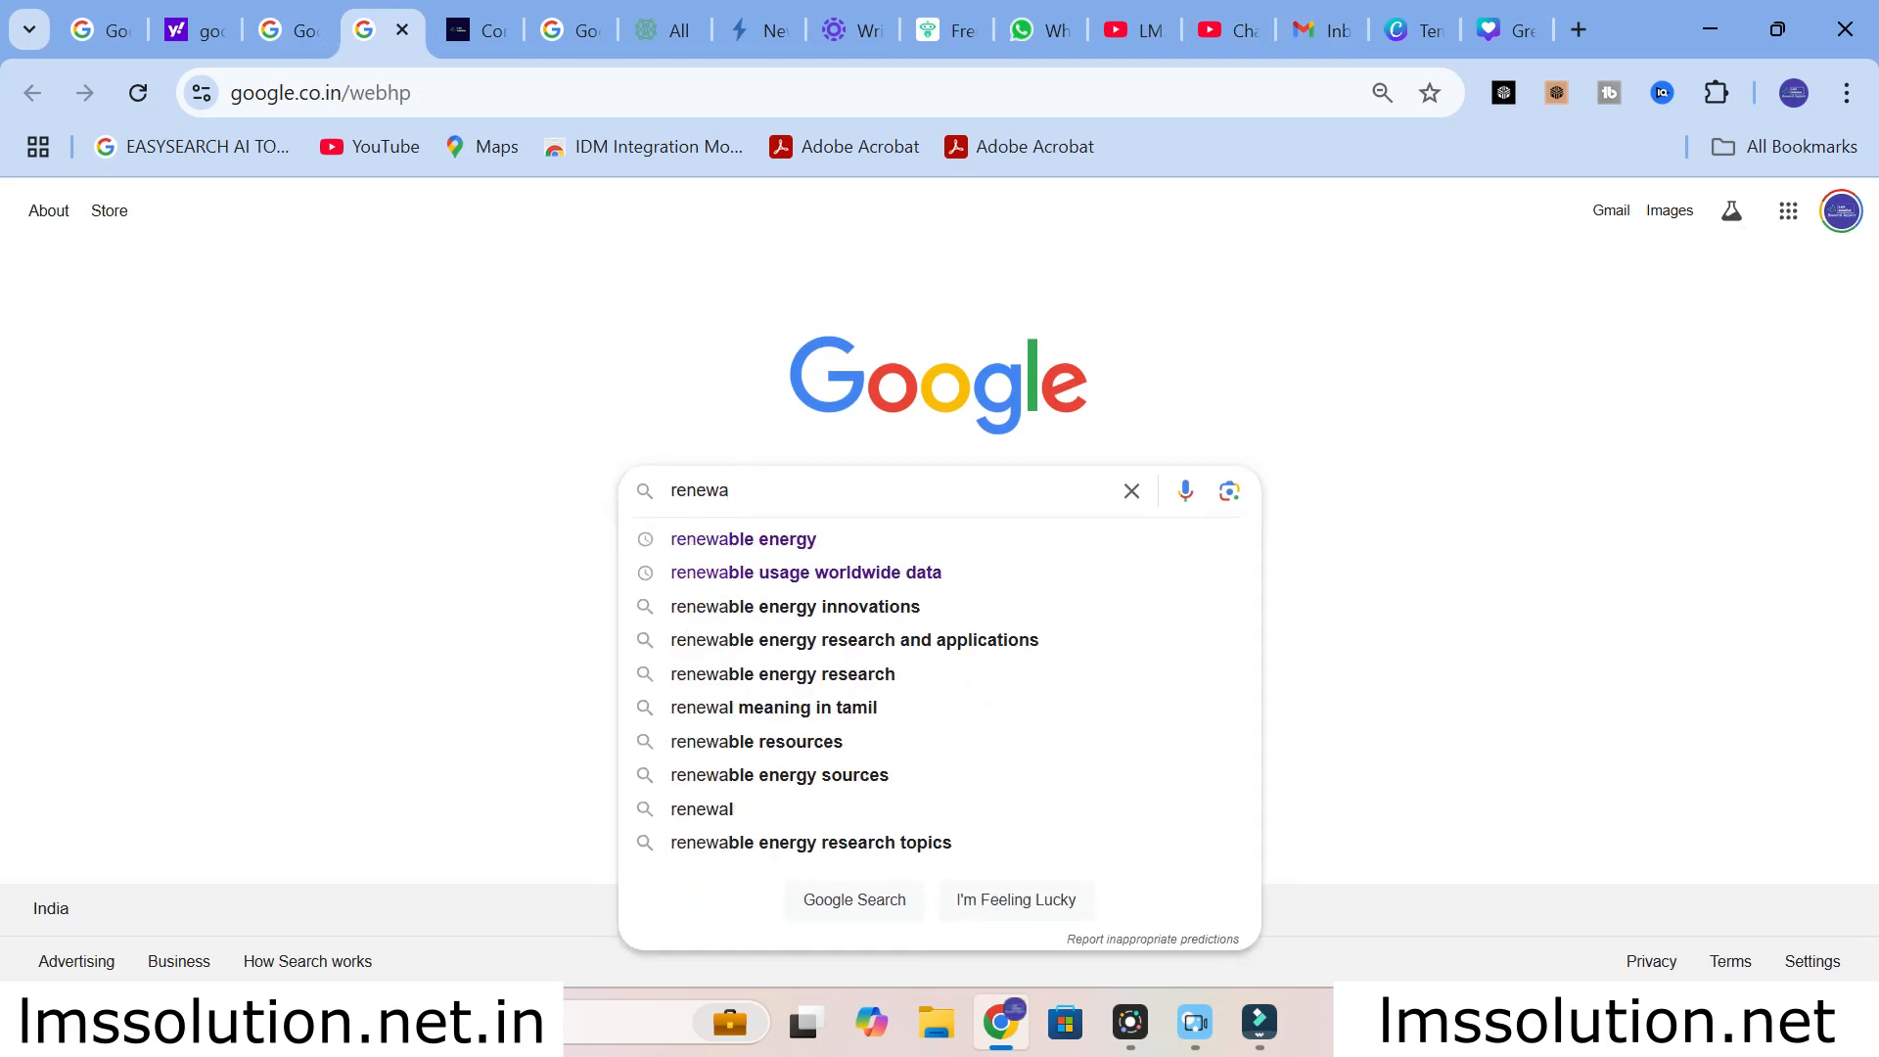
{"action": "key", "text": "Return"}
{"action": "left_click", "coordinate": [496, 450]}
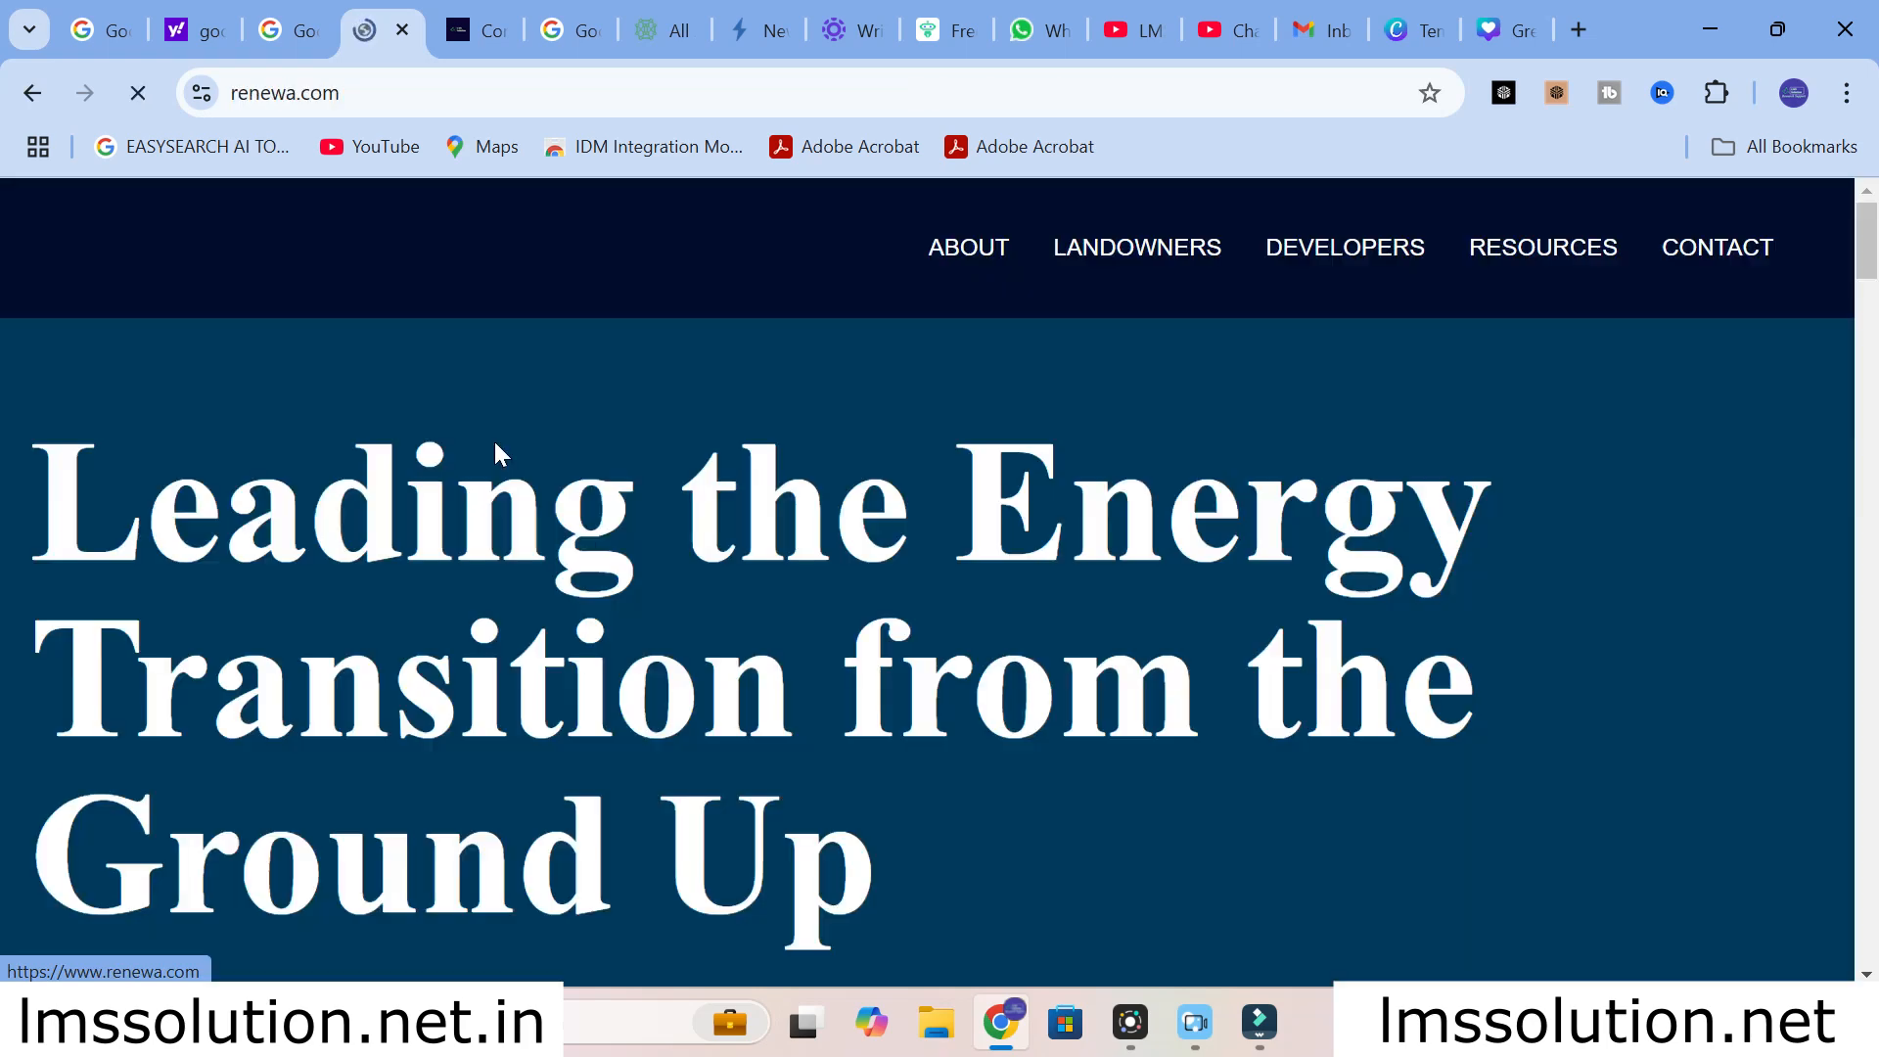
{"action": "scroll", "coordinate": [493, 439], "scroll_direction": "down", "scroll_amount": 8}
{"action": "scroll", "coordinate": [490, 521], "scroll_direction": "down", "scroll_amount": 6}
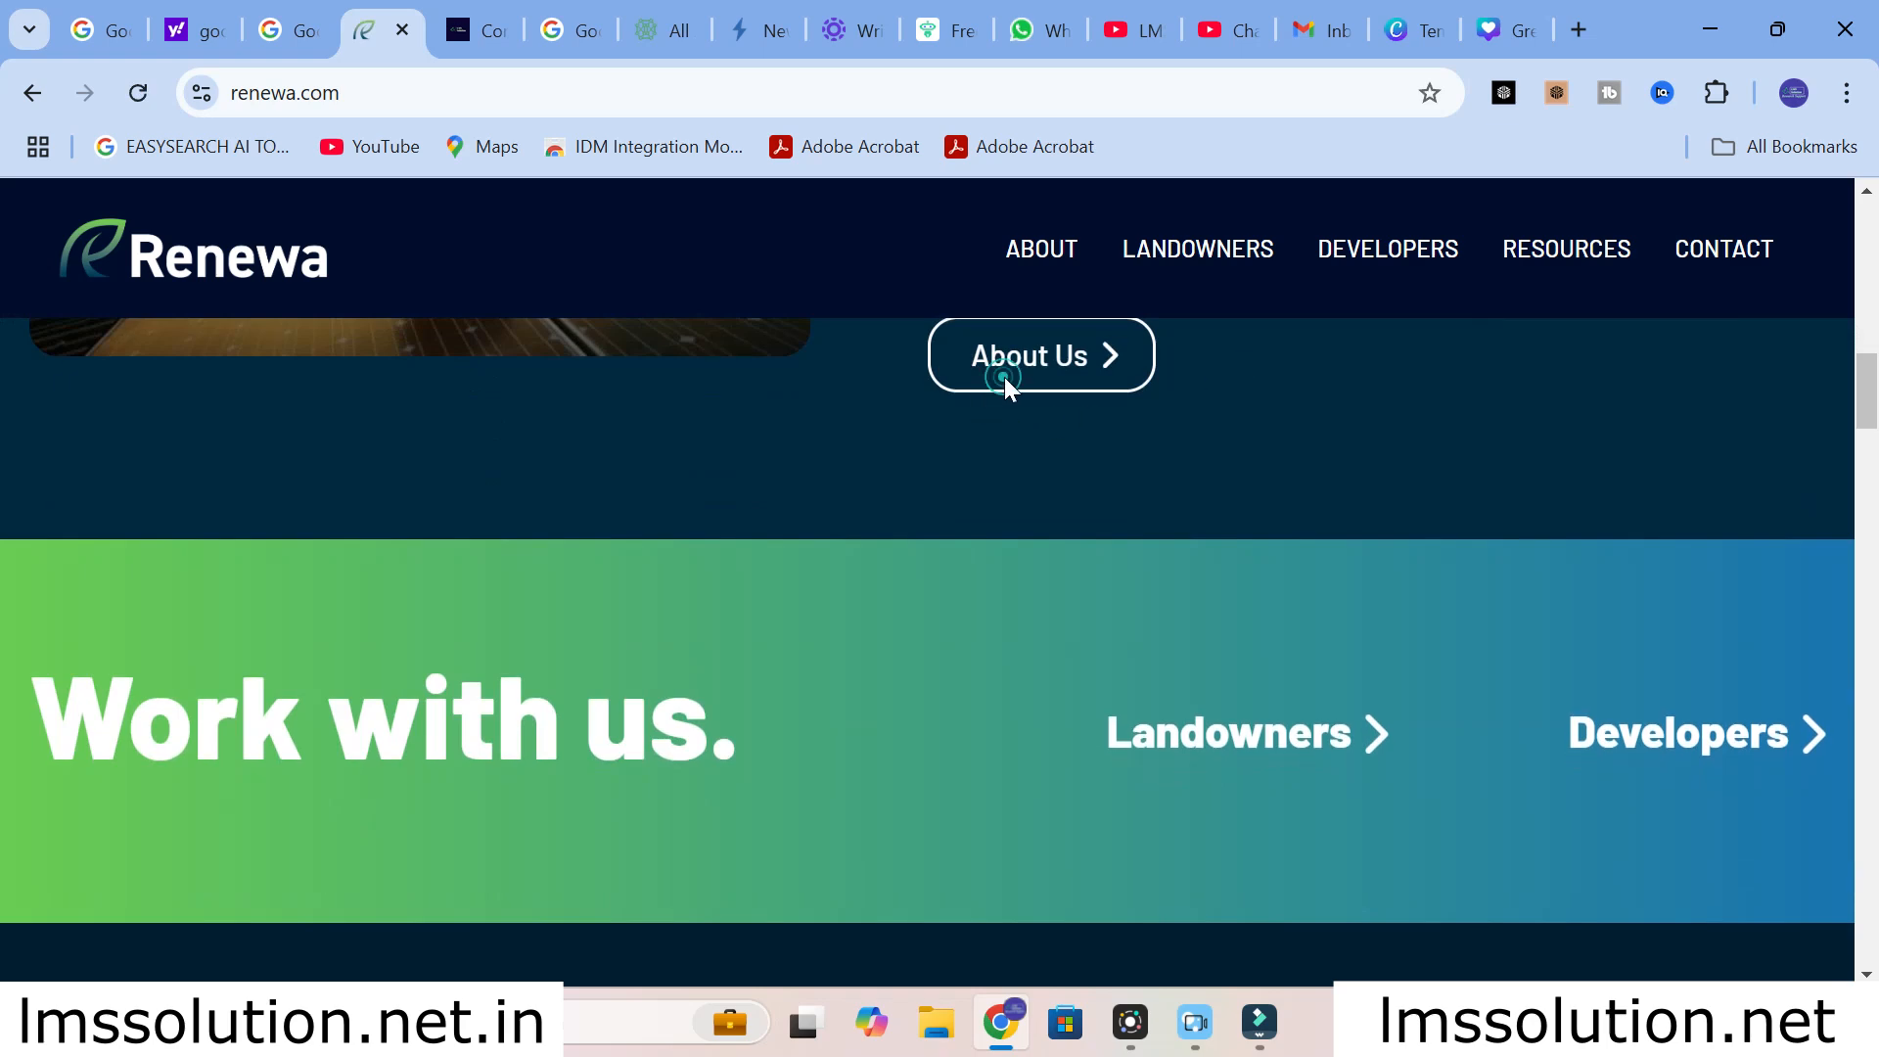
{"action": "left_click", "coordinate": [33, 92]}
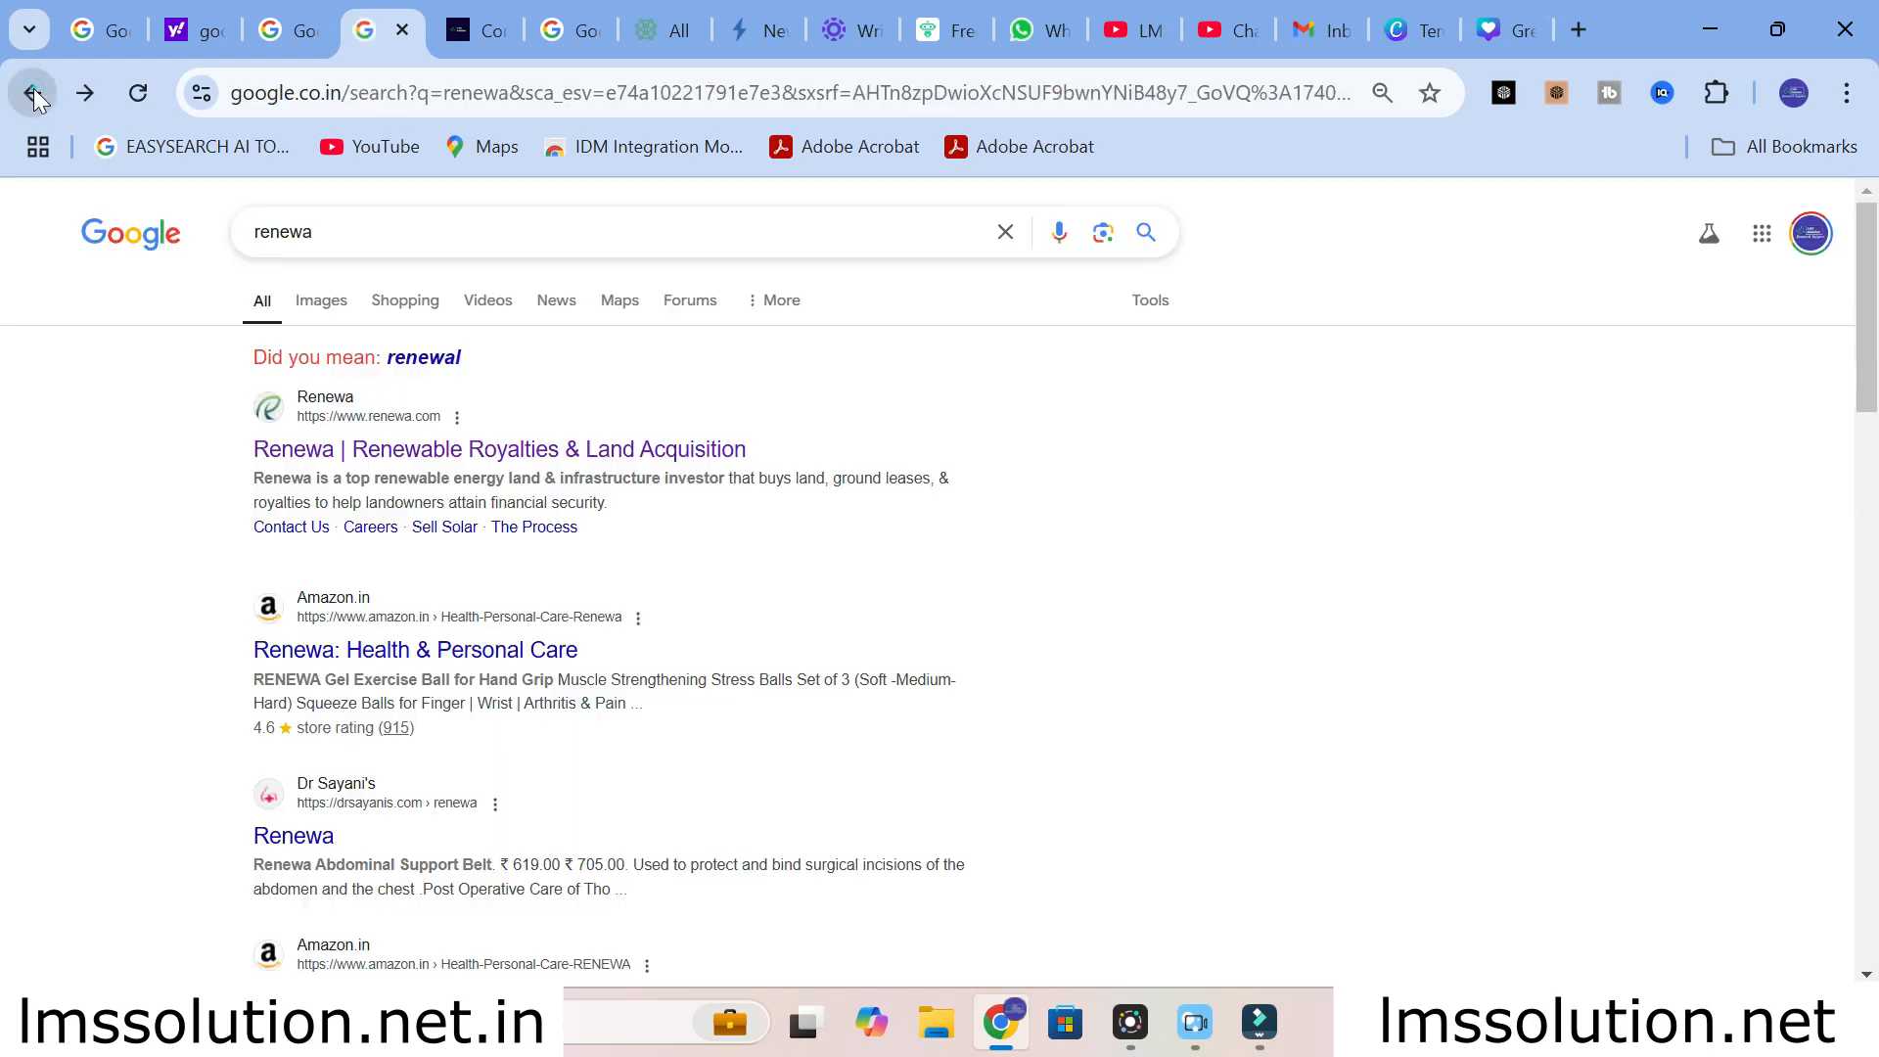
{"action": "scroll", "coordinate": [358, 626], "scroll_direction": "down", "scroll_amount": 3}
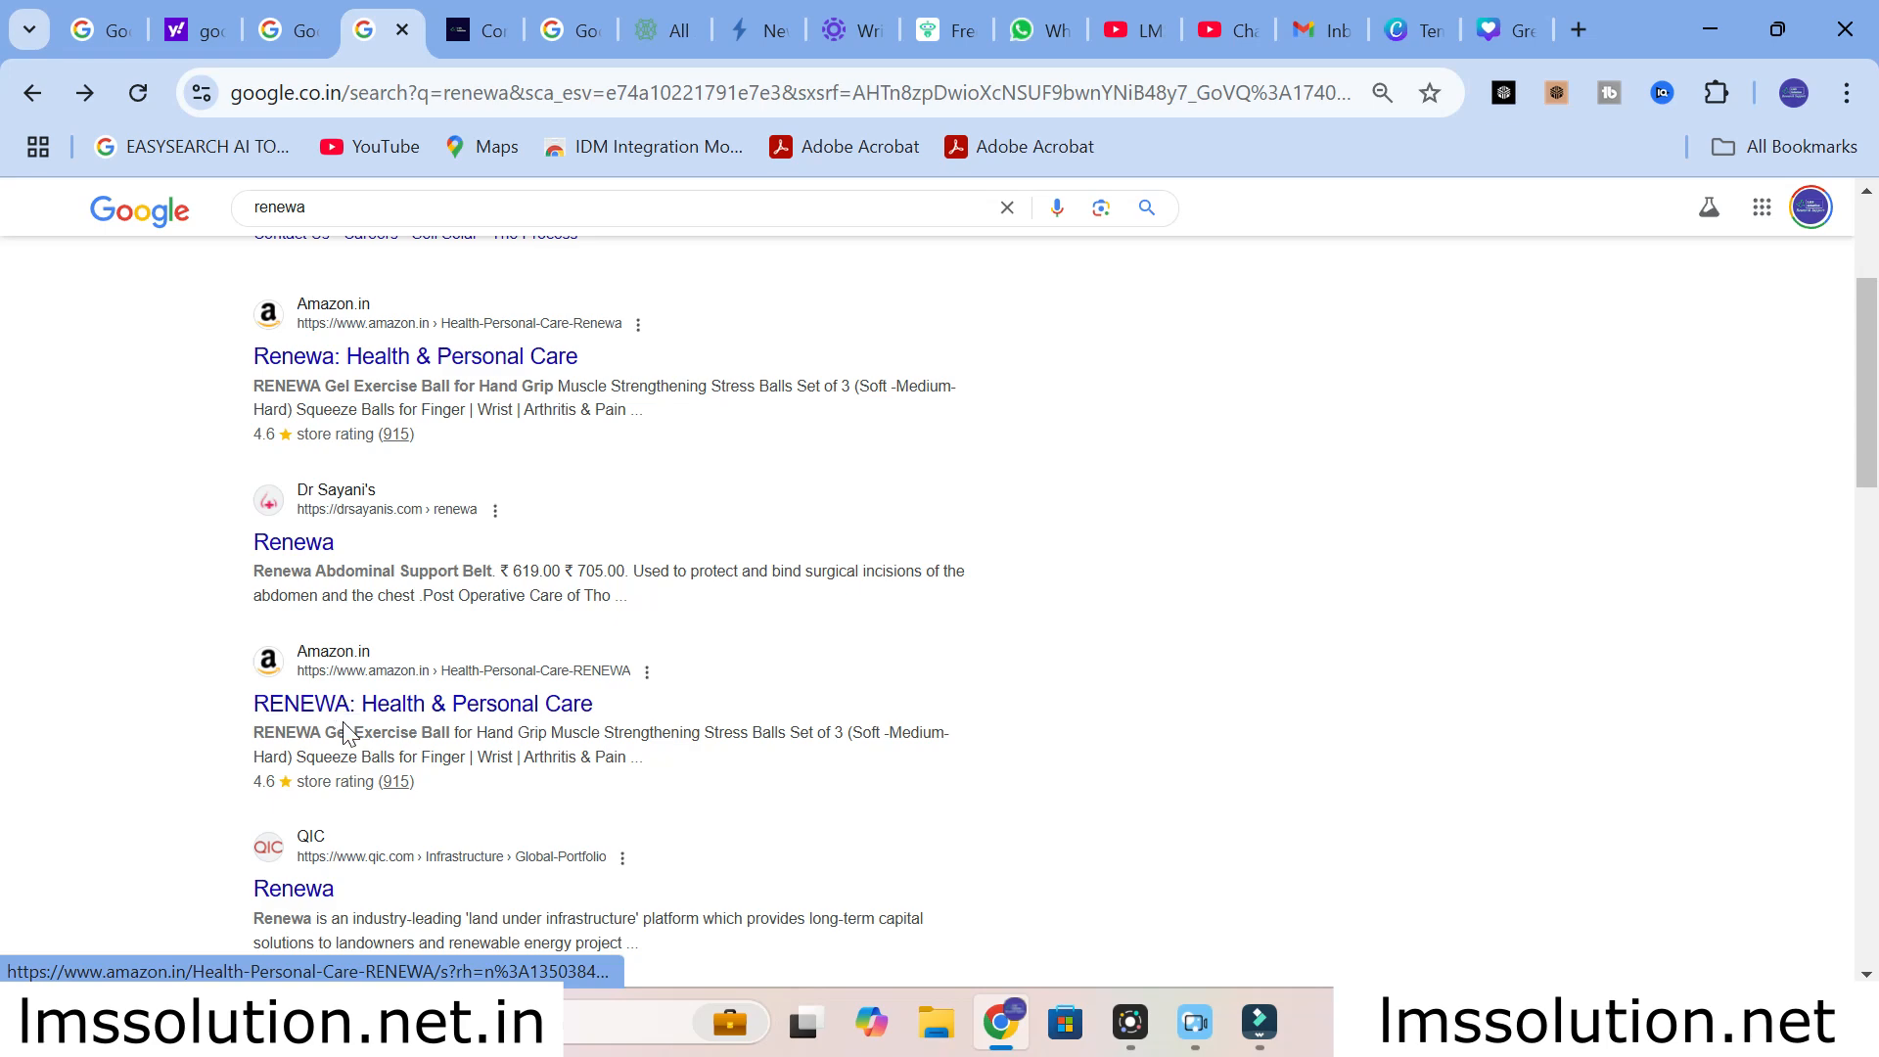
{"action": "scroll", "coordinate": [340, 724], "scroll_direction": "down", "scroll_amount": 1}
- Search for "renewable energy" and copy the first sentence of the featured definition
{"action": "left_click", "coordinate": [402, 210]}
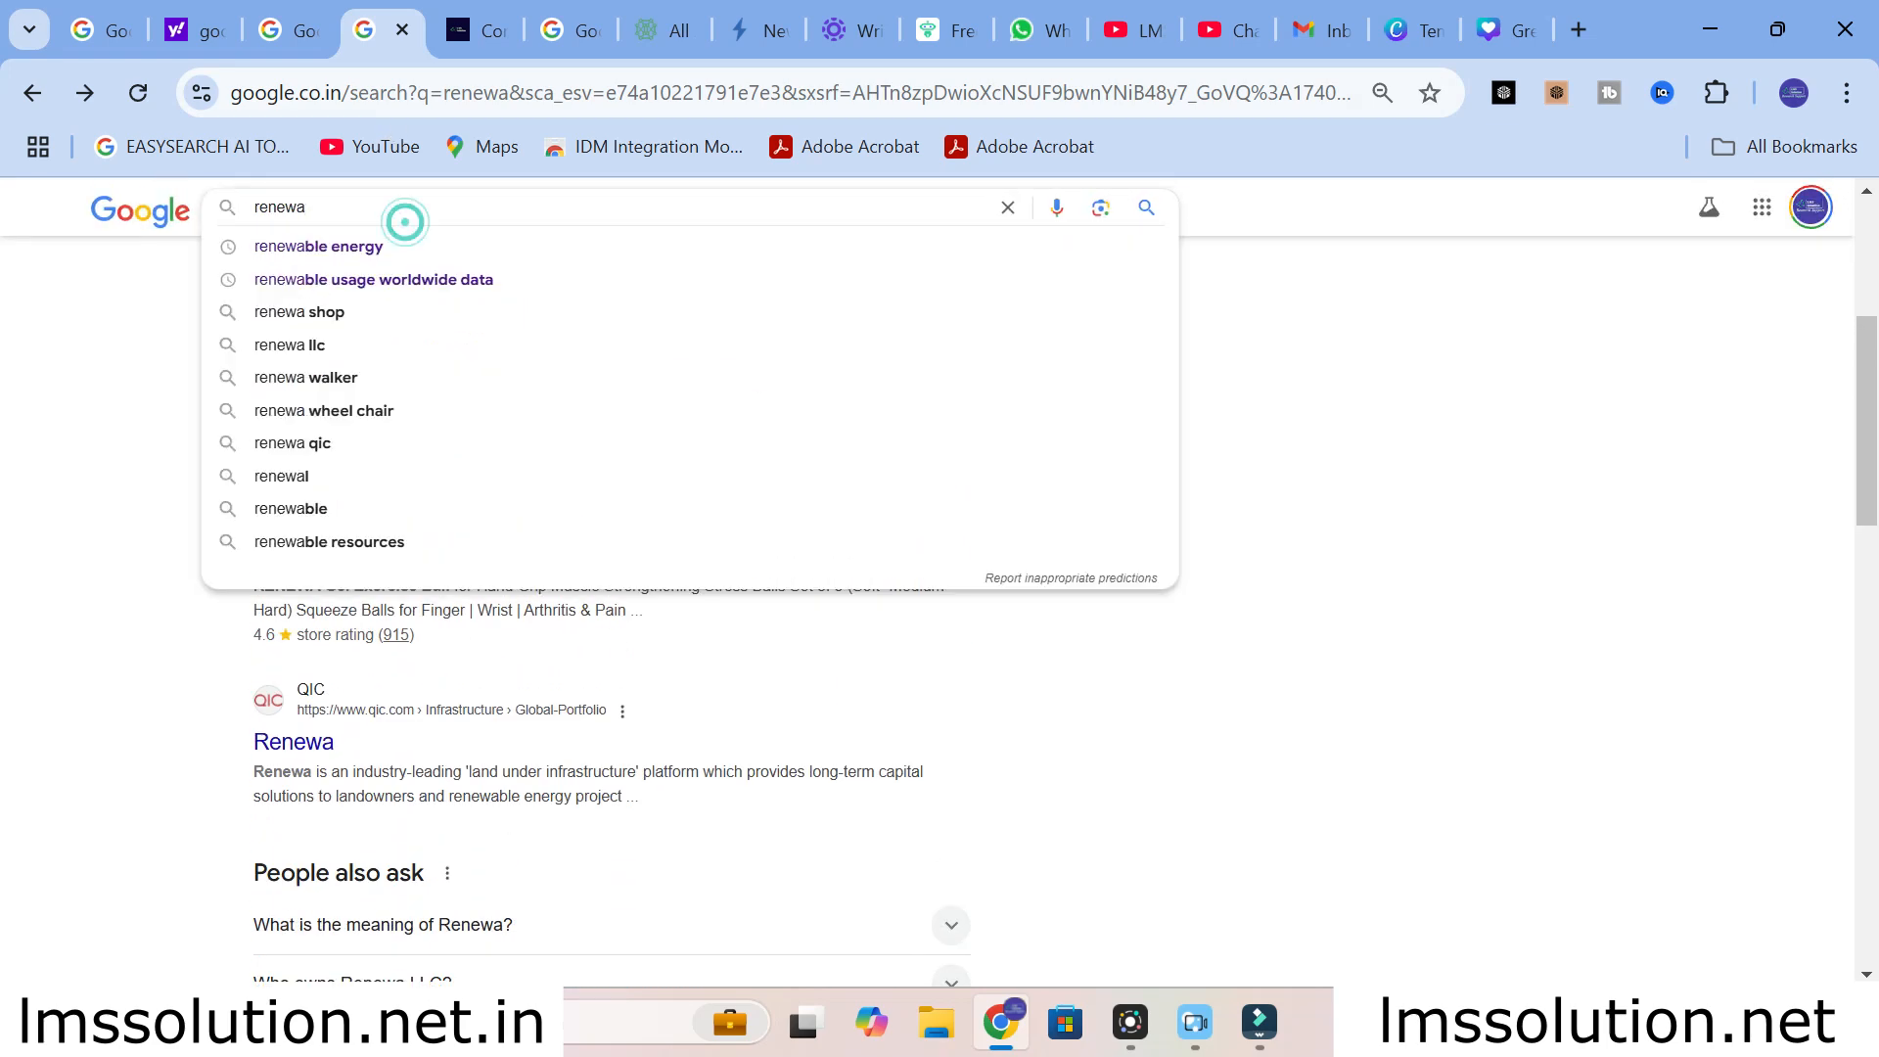
{"action": "left_click", "coordinate": [304, 246]}
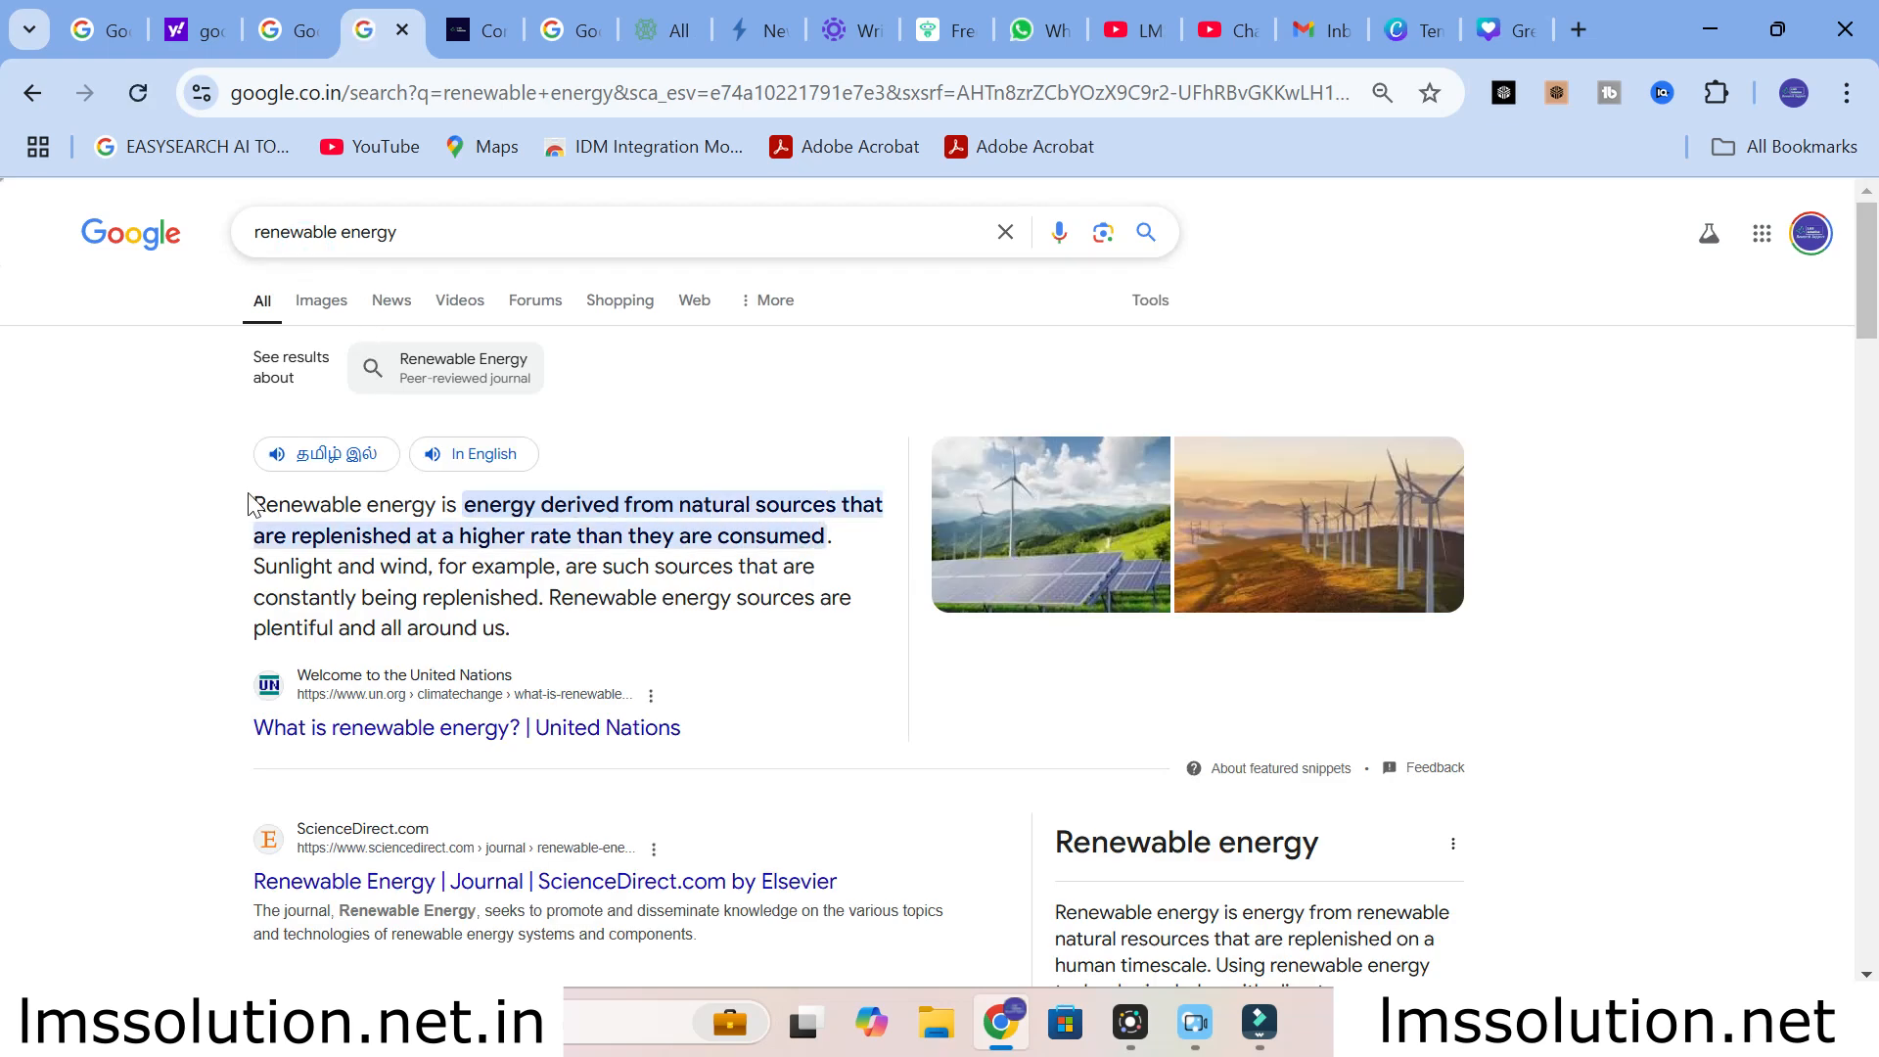
{"action": "left_click_drag", "start_coordinate": [254, 509], "coordinate": [843, 534]}
{"action": "key", "text": "ctrl+c"}
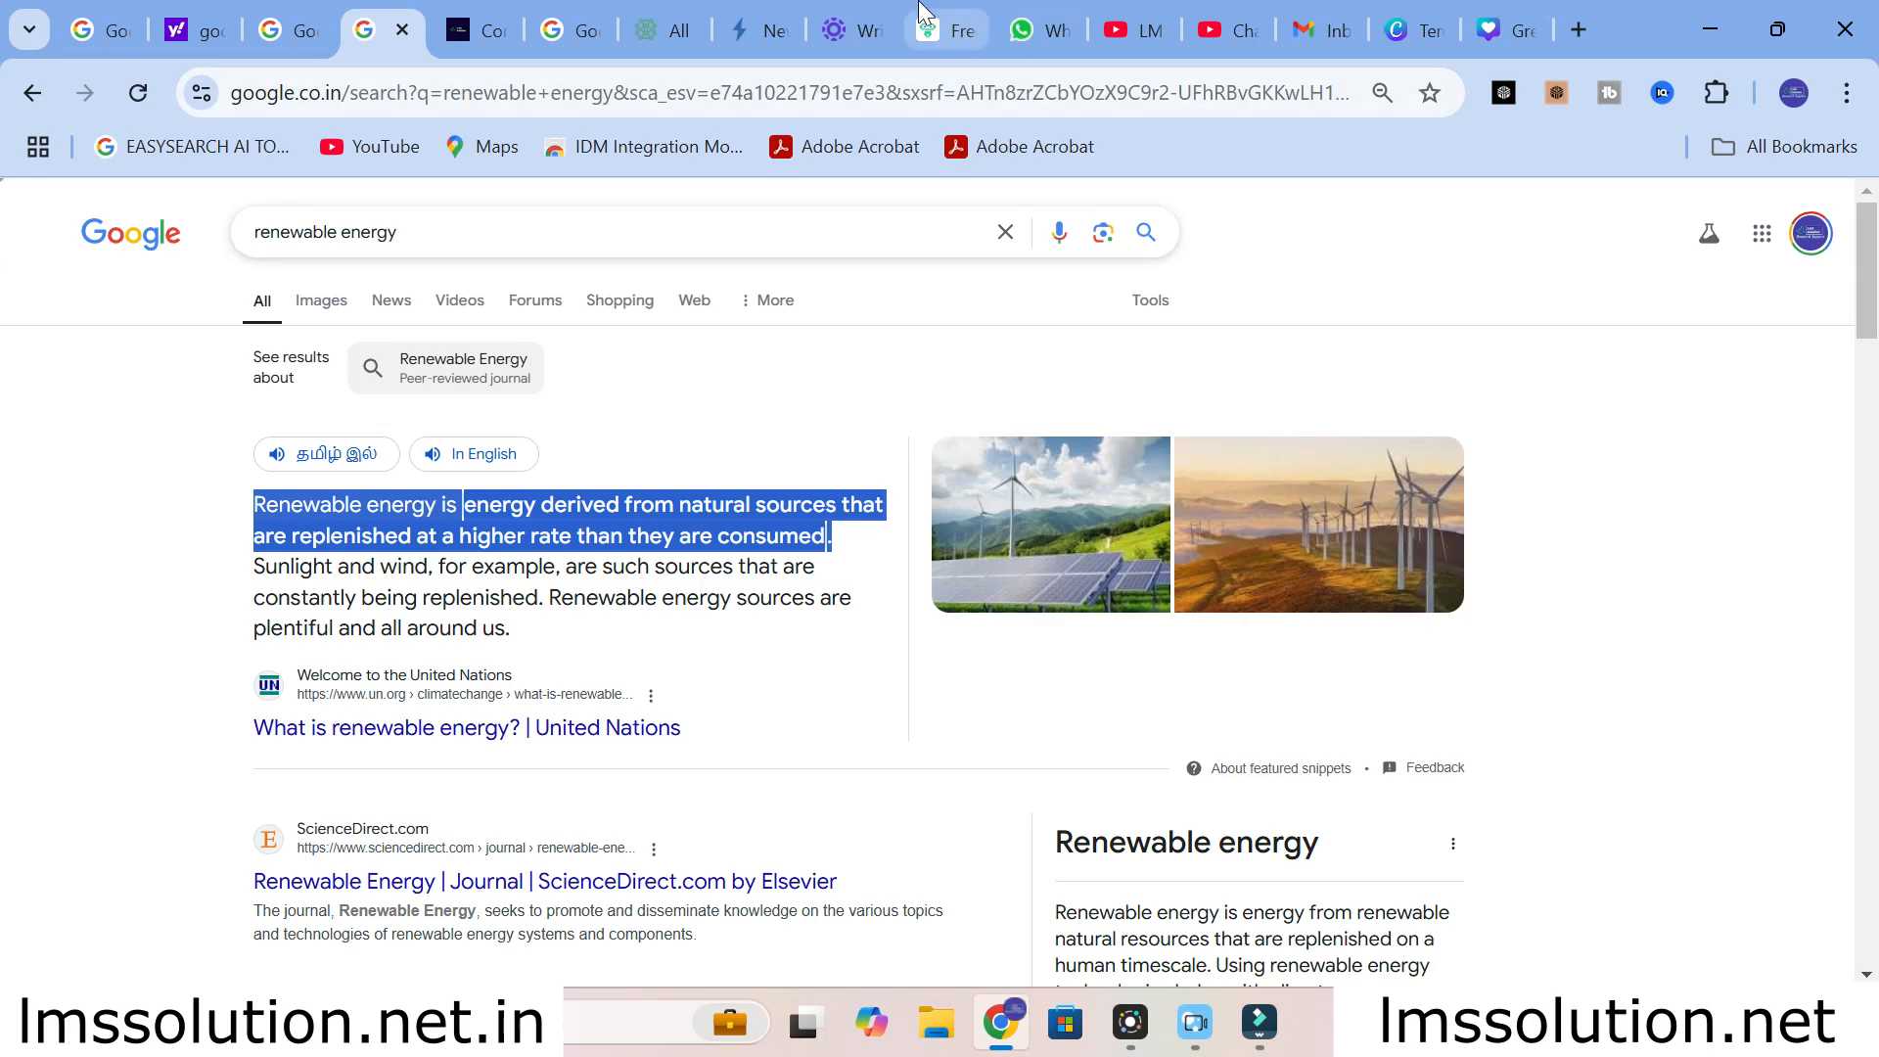
- Paste the copied renewable energy sentence into Wrizzle's passive voice text and convert it to active voice using GPT-4o Mini
{"action": "left_click", "coordinate": [939, 31]}
{"action": "left_click", "coordinate": [415, 588]}
{"action": "key", "text": "ctrl+v"}
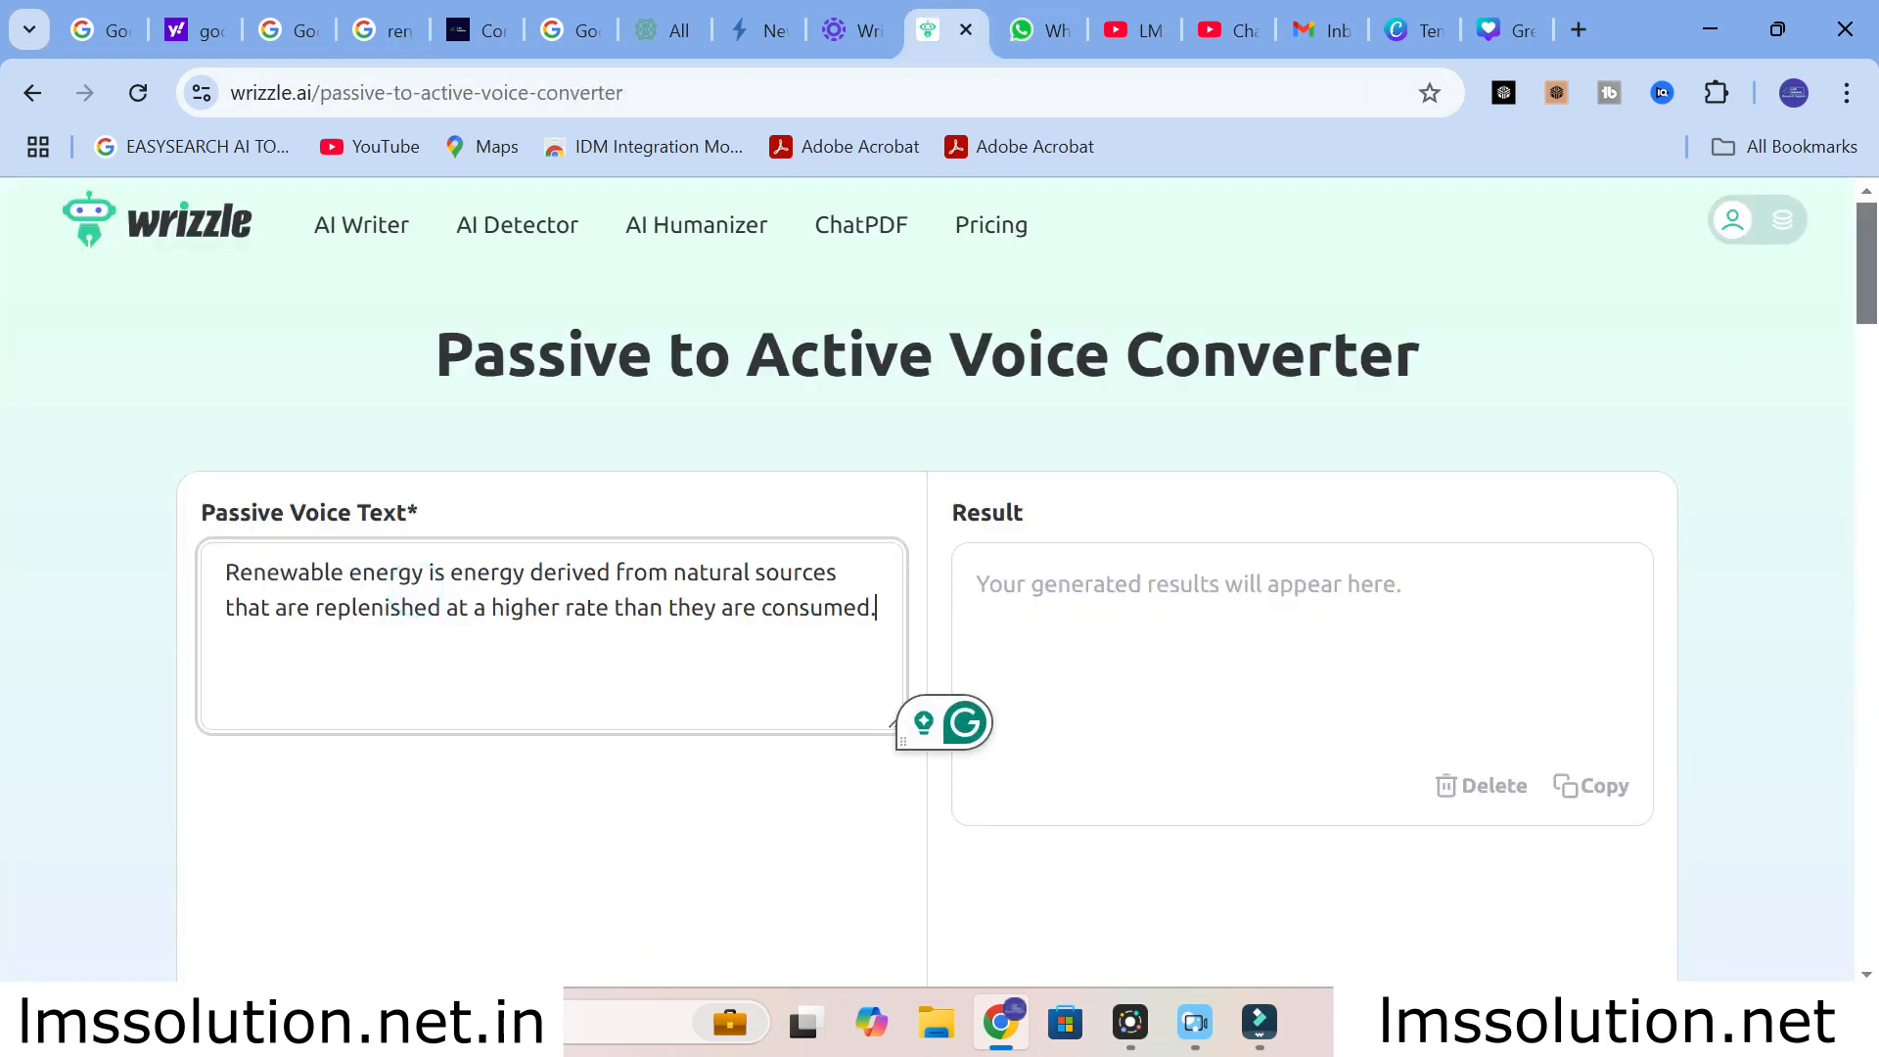
{"action": "scroll", "coordinate": [767, 733], "scroll_direction": "down", "scroll_amount": 5}
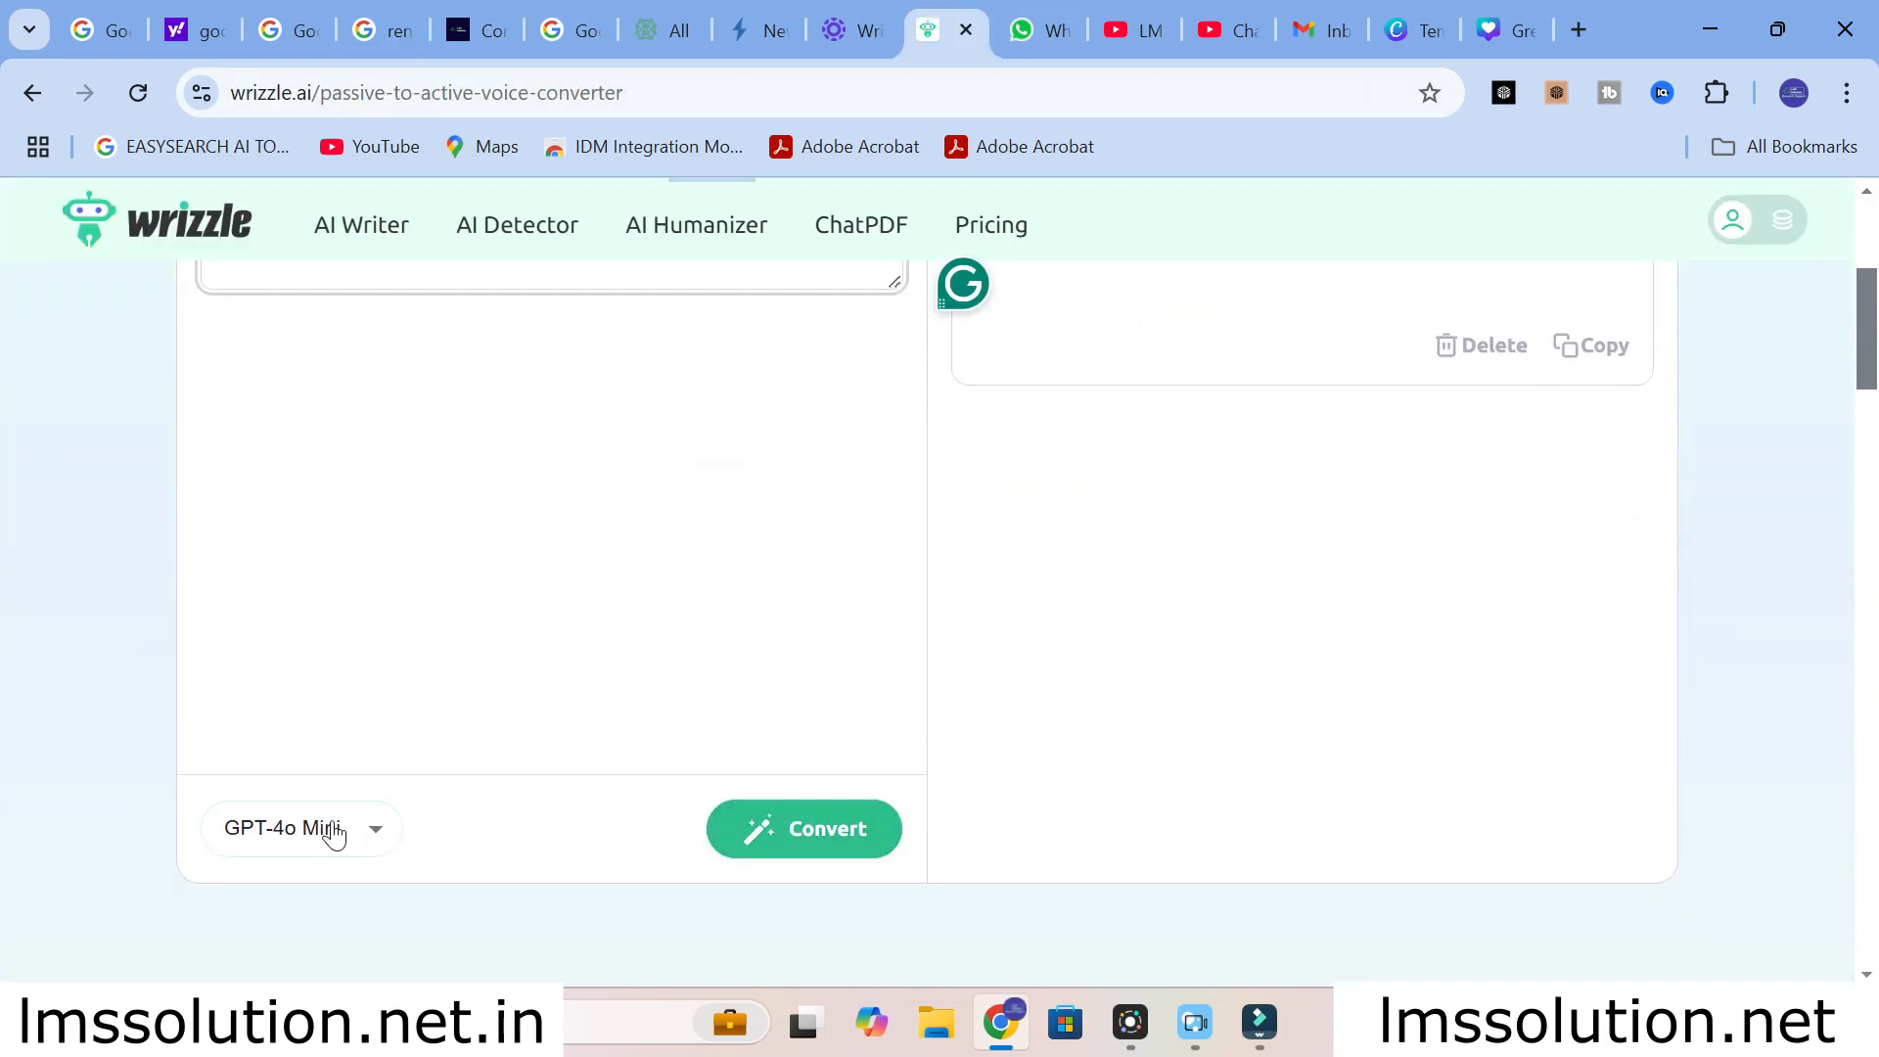
{"action": "left_click", "coordinate": [809, 842]}
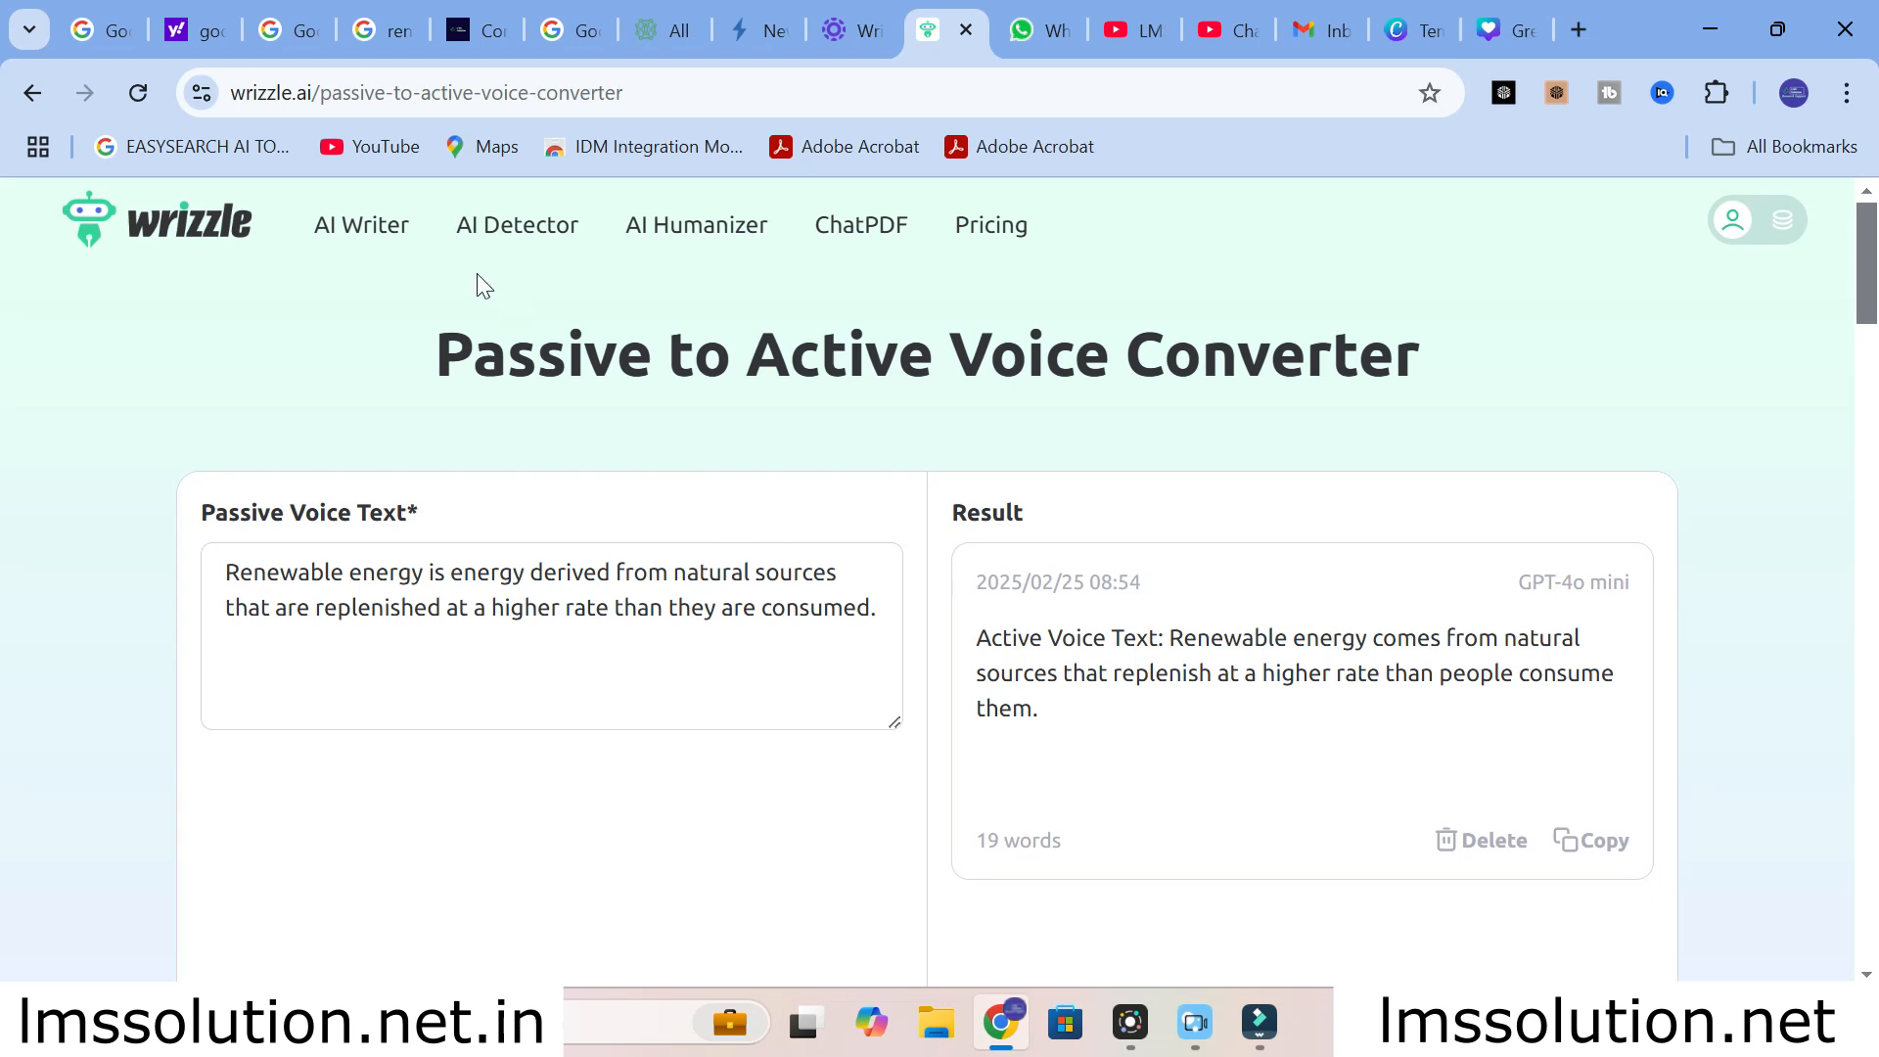
- Return to the AI Writer page and look through its General Writing tools
{"action": "left_click", "coordinate": [37, 104]}
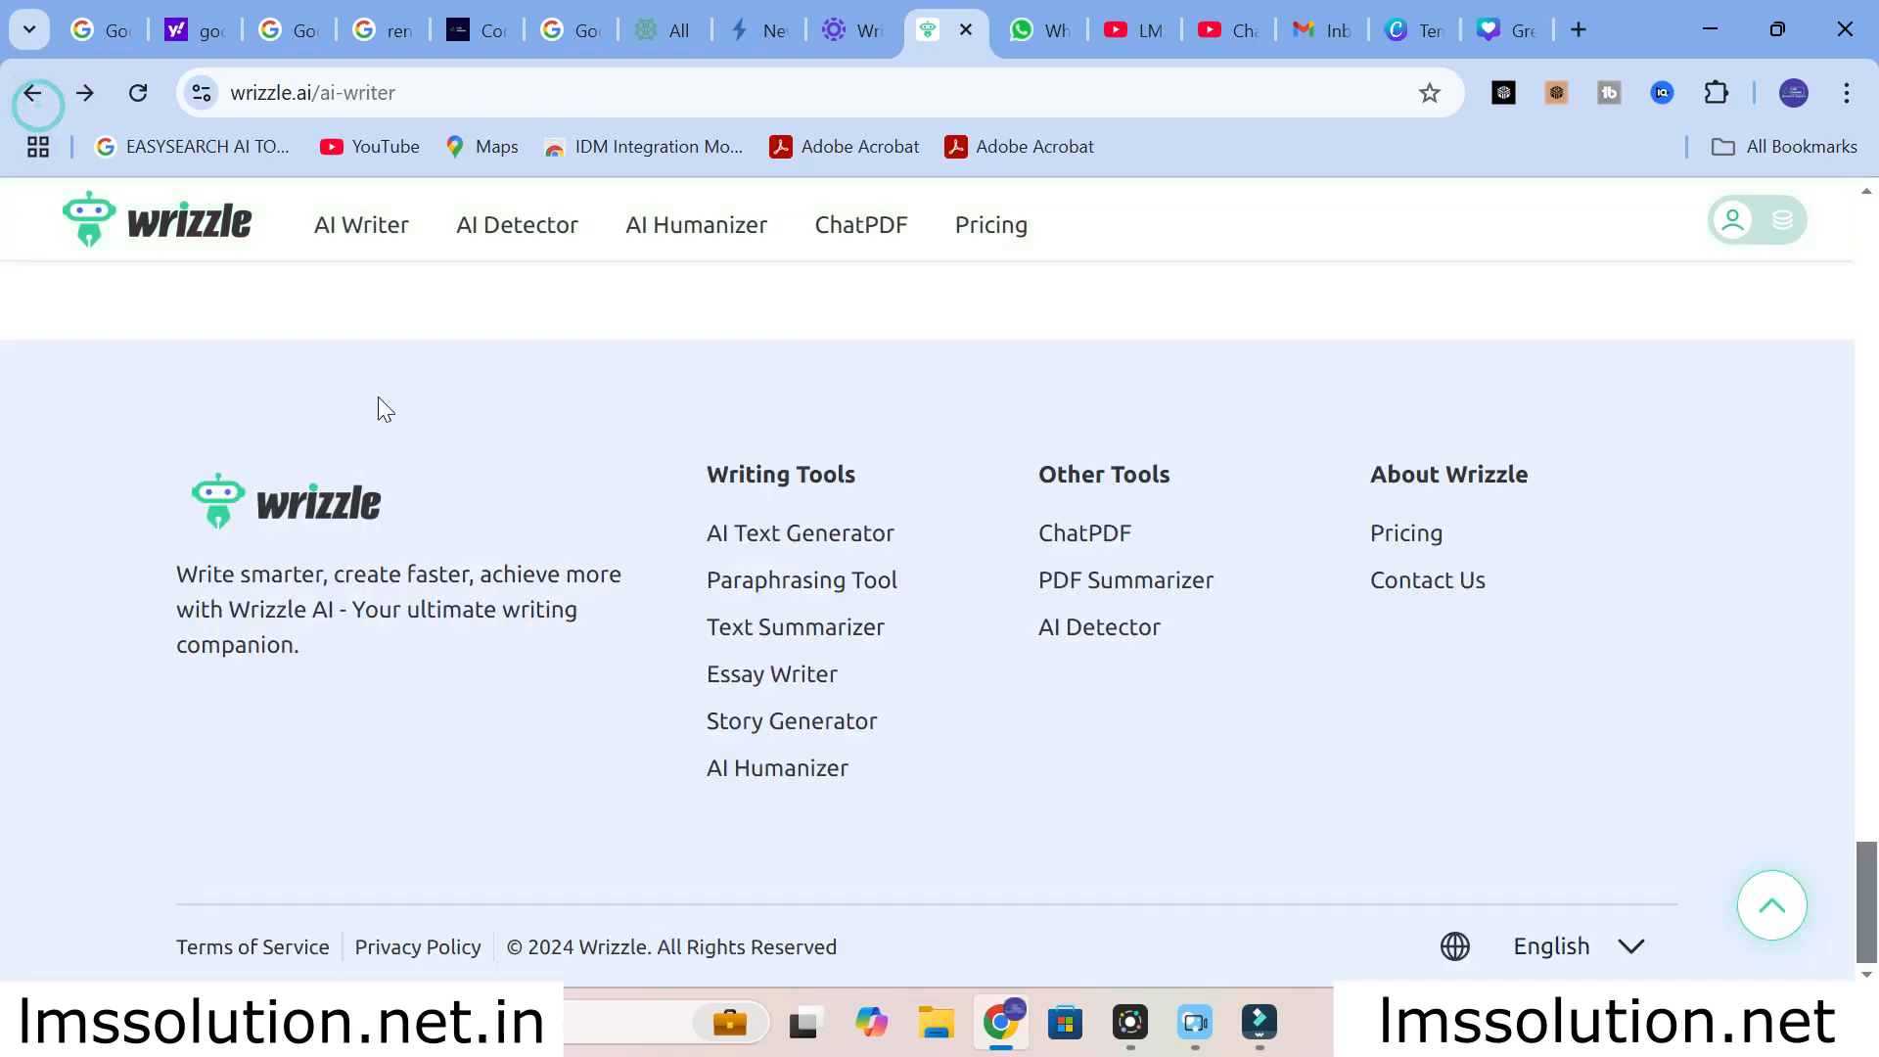
{"action": "scroll", "coordinate": [550, 488], "scroll_direction": "down", "scroll_amount": 7}
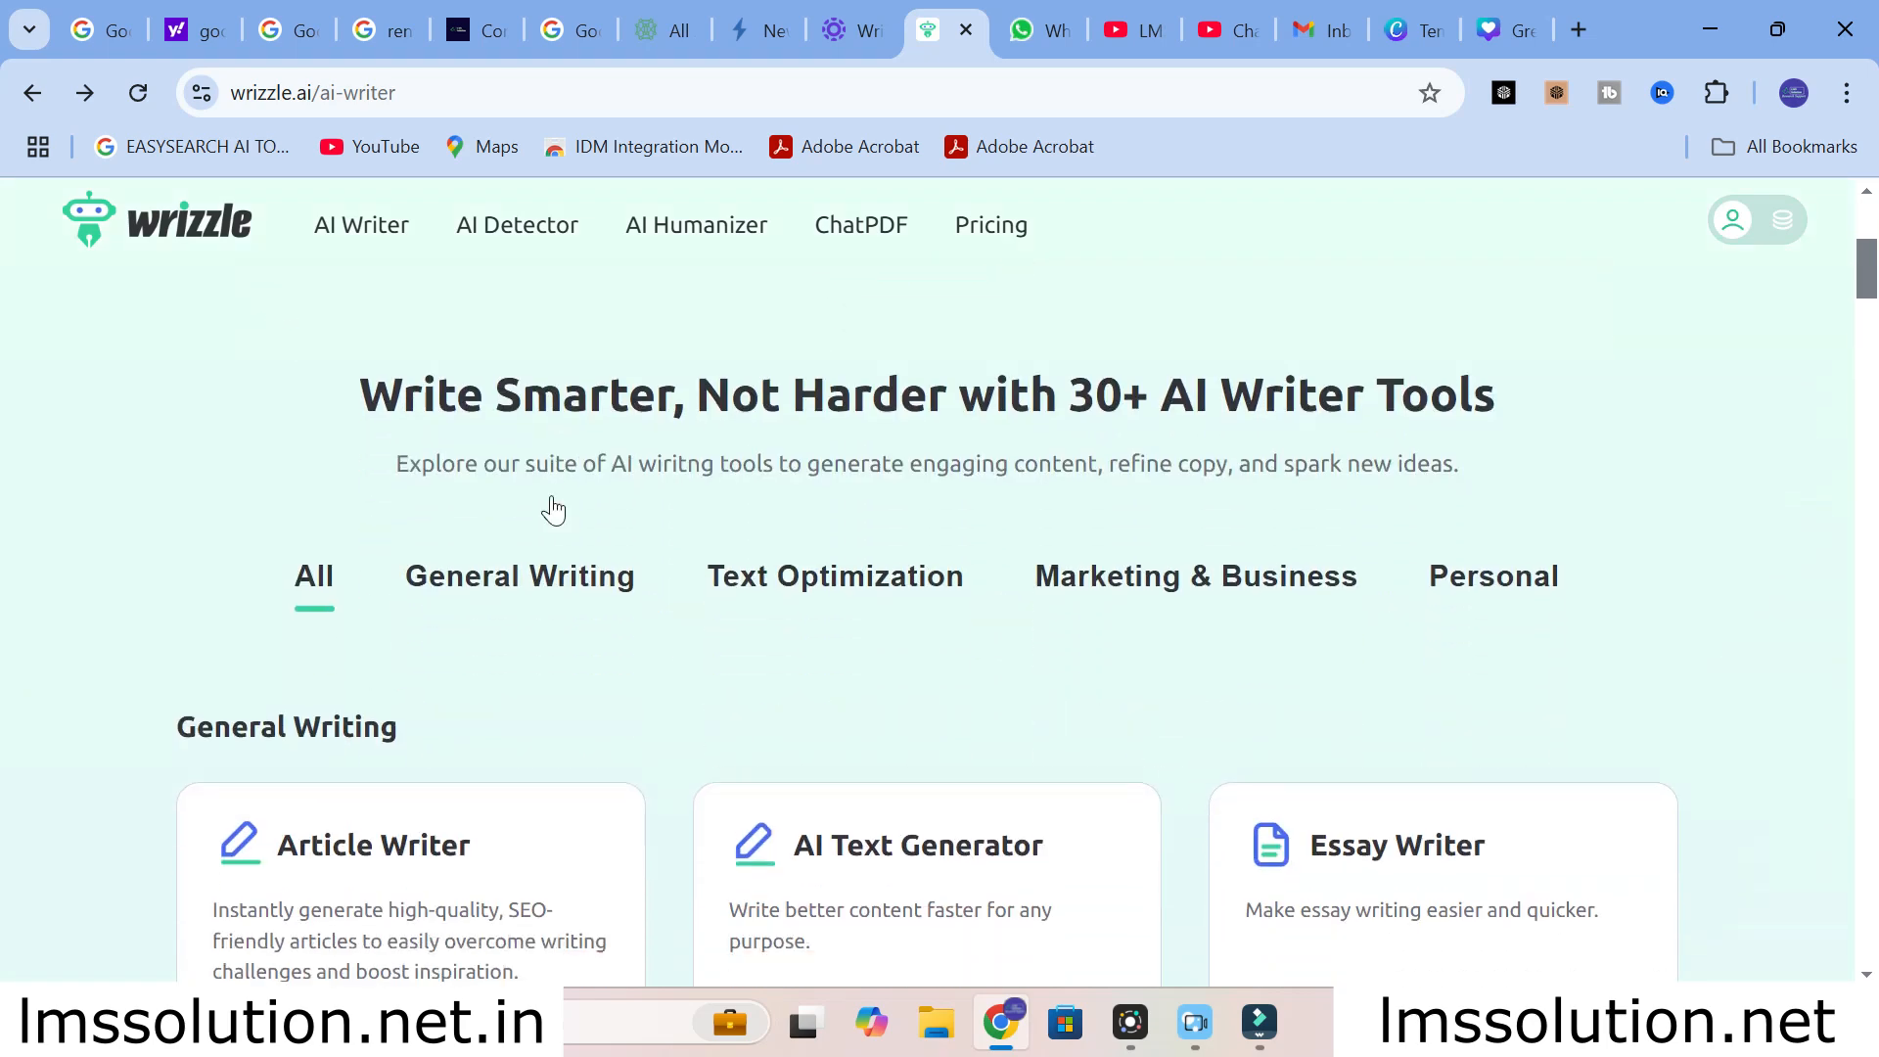
{"action": "scroll", "coordinate": [922, 717], "scroll_direction": "down", "scroll_amount": 4}
{"action": "scroll", "coordinate": [915, 719], "scroll_direction": "up", "scroll_amount": 5}
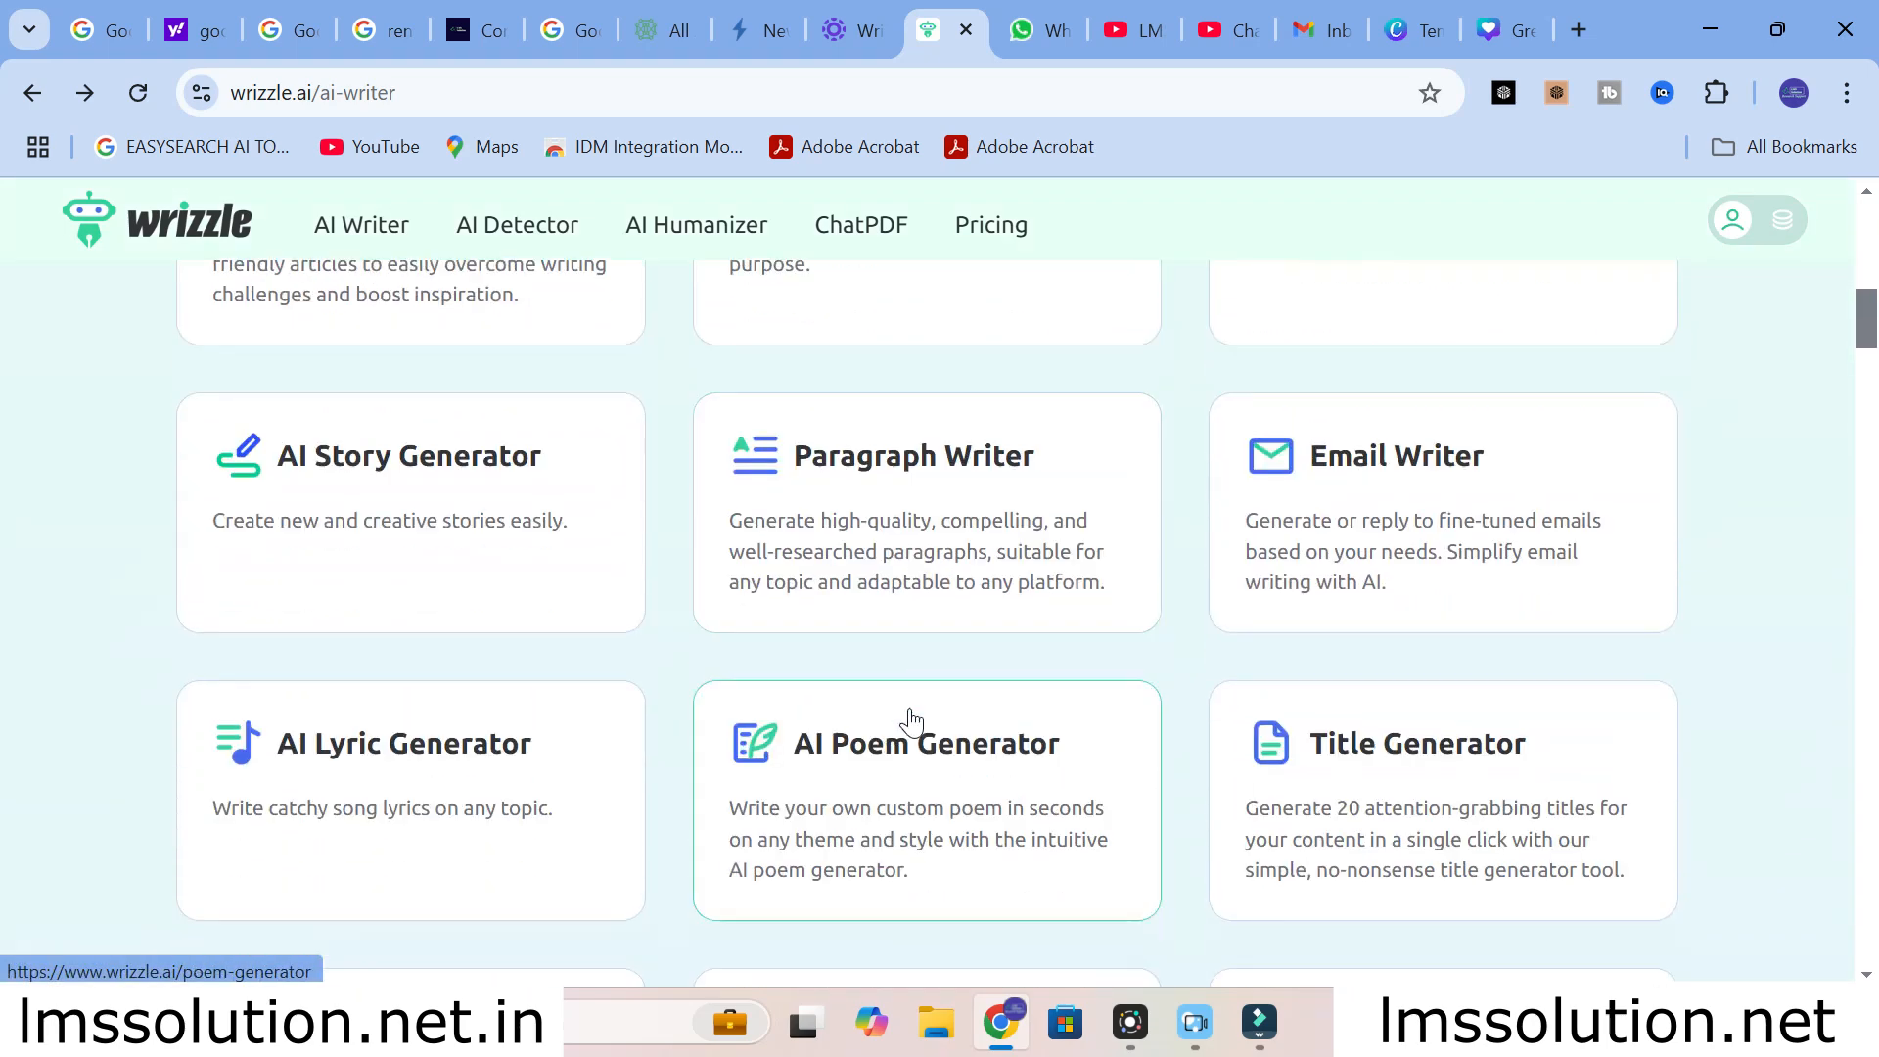
- Open the AI Detector and look over its text area, file upload, paste and detection options
{"action": "left_click", "coordinate": [510, 245]}
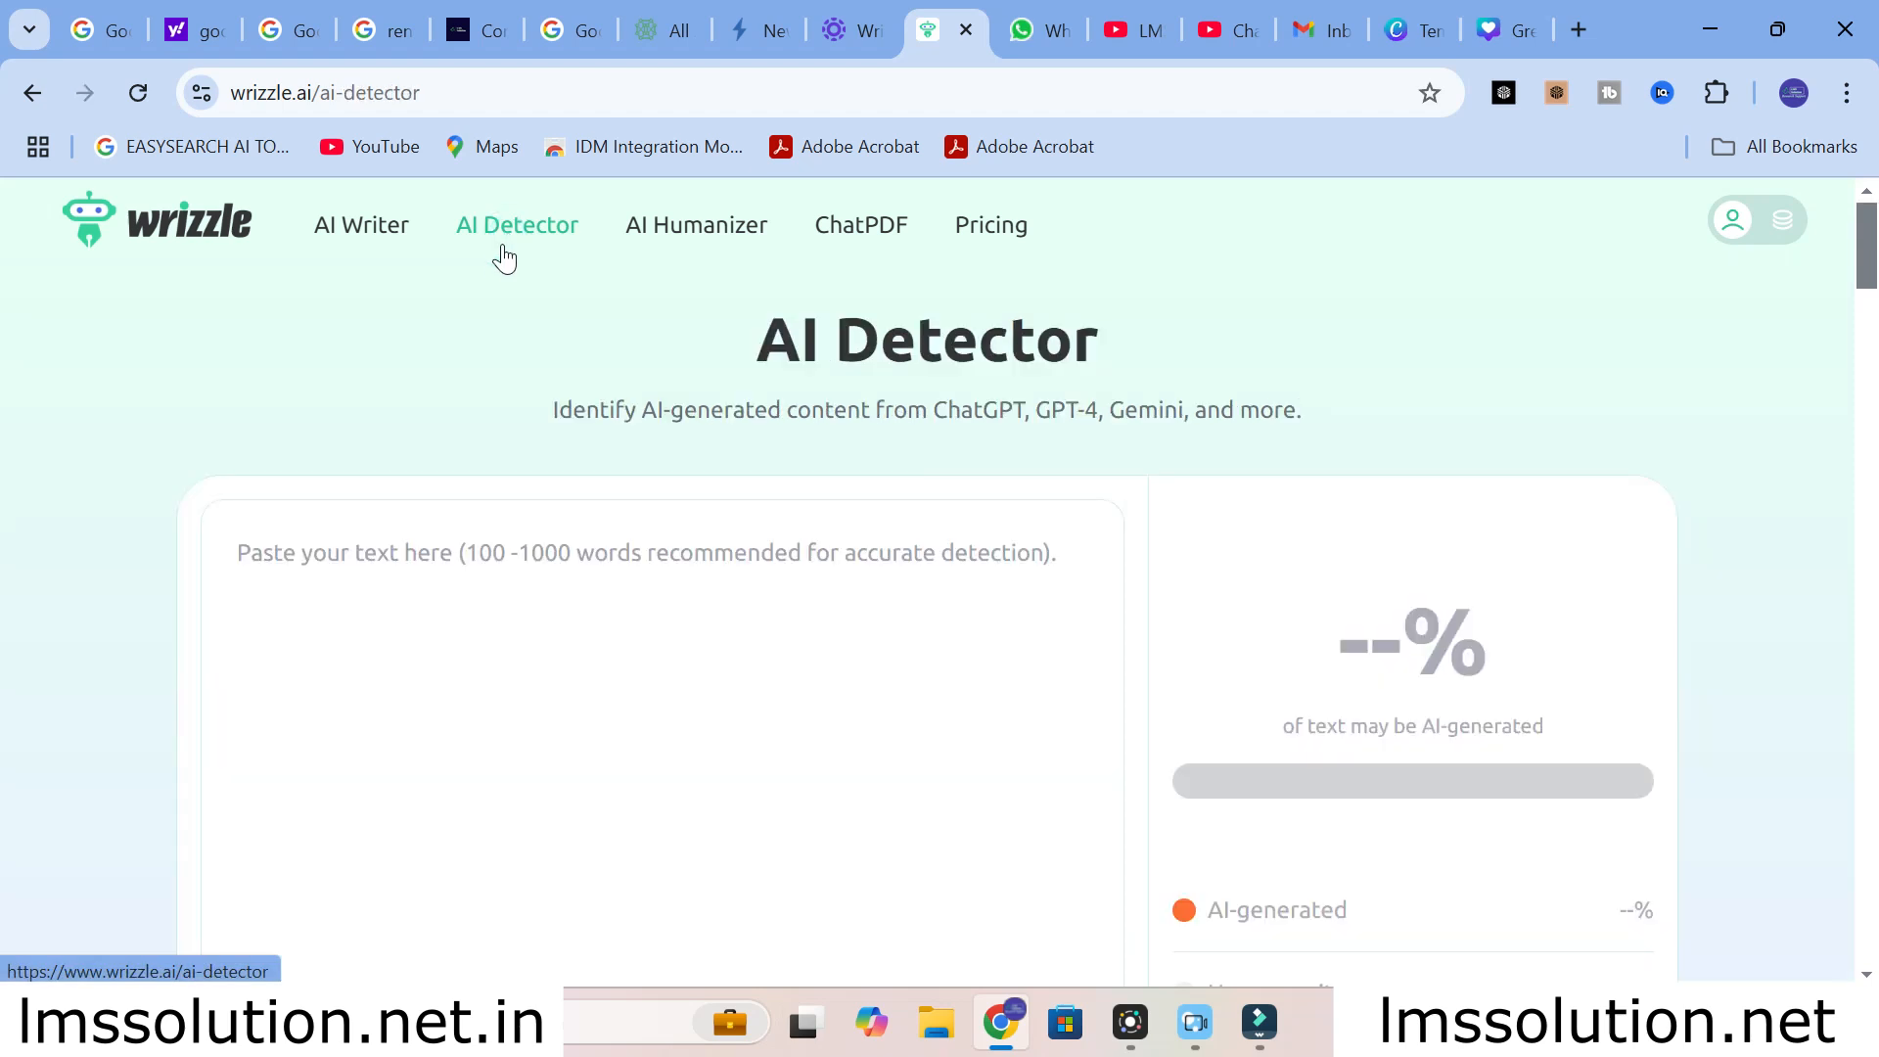
{"action": "left_click", "coordinate": [336, 576]}
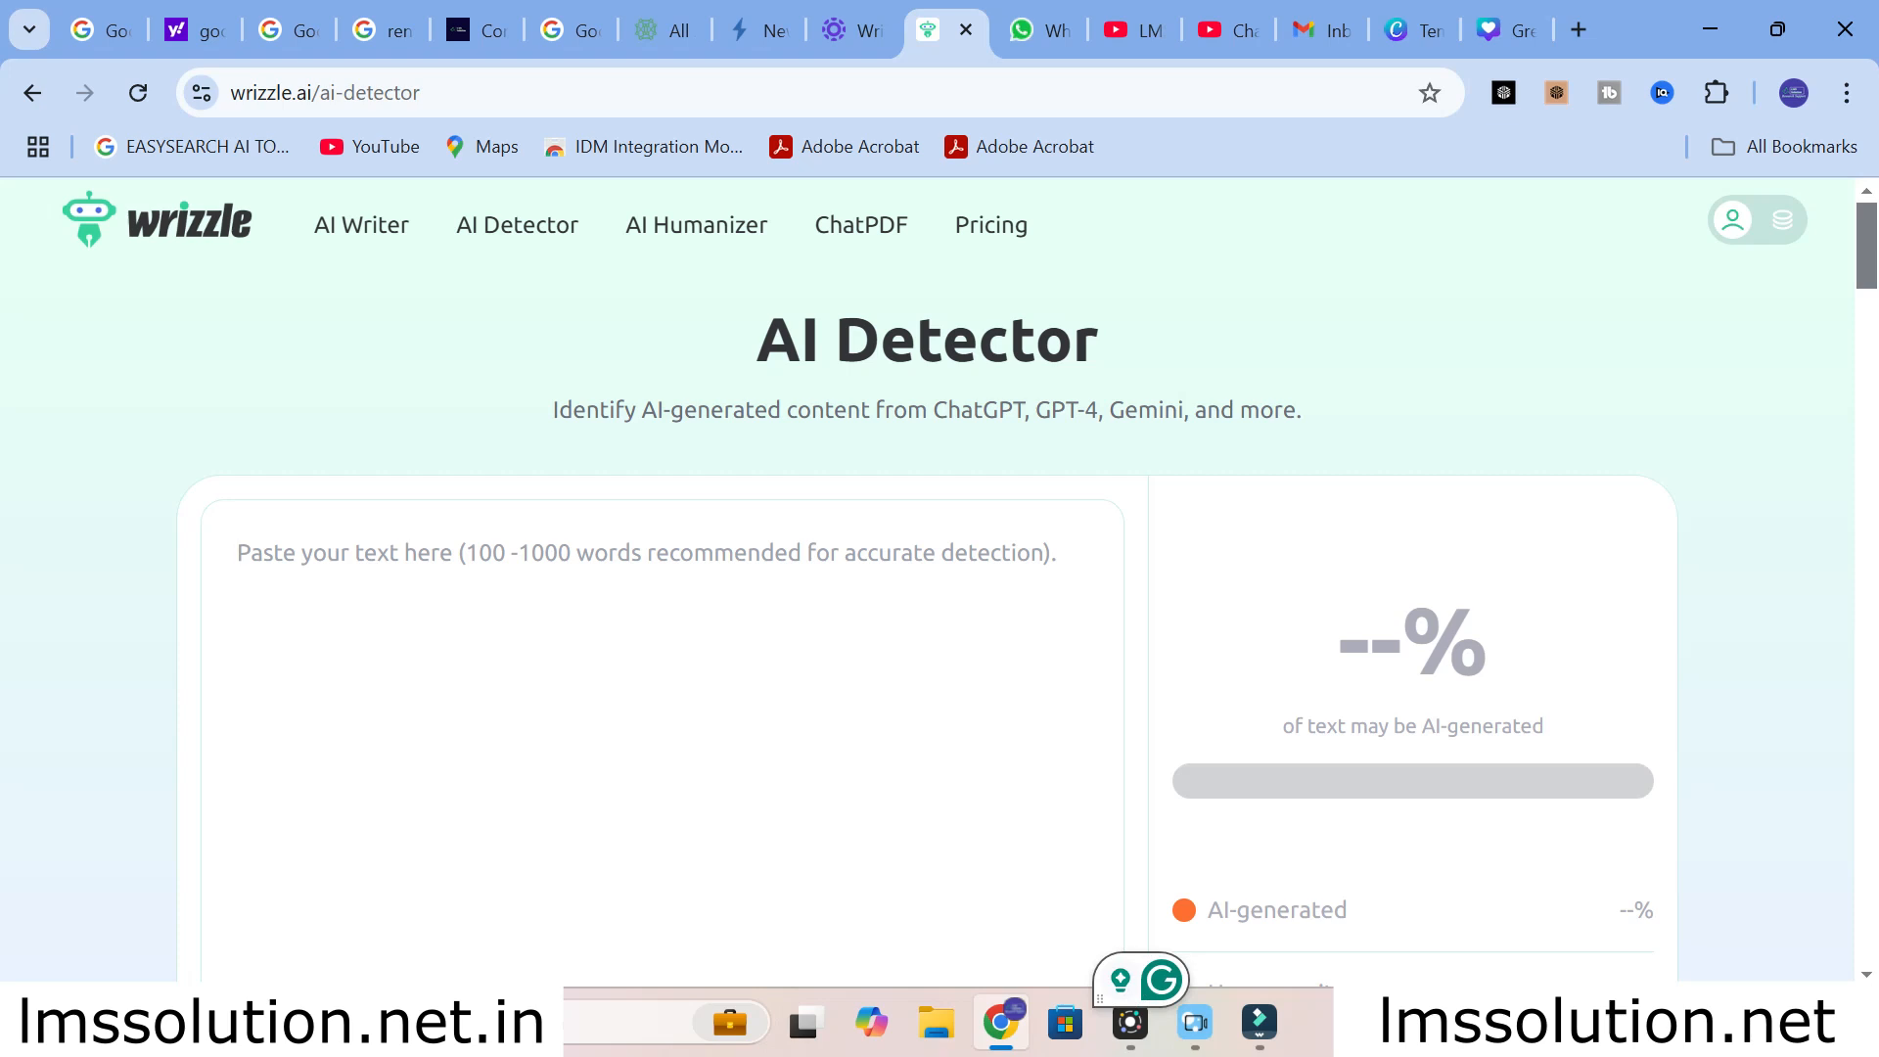
{"action": "scroll", "coordinate": [1331, 507], "scroll_direction": "down", "scroll_amount": 6}
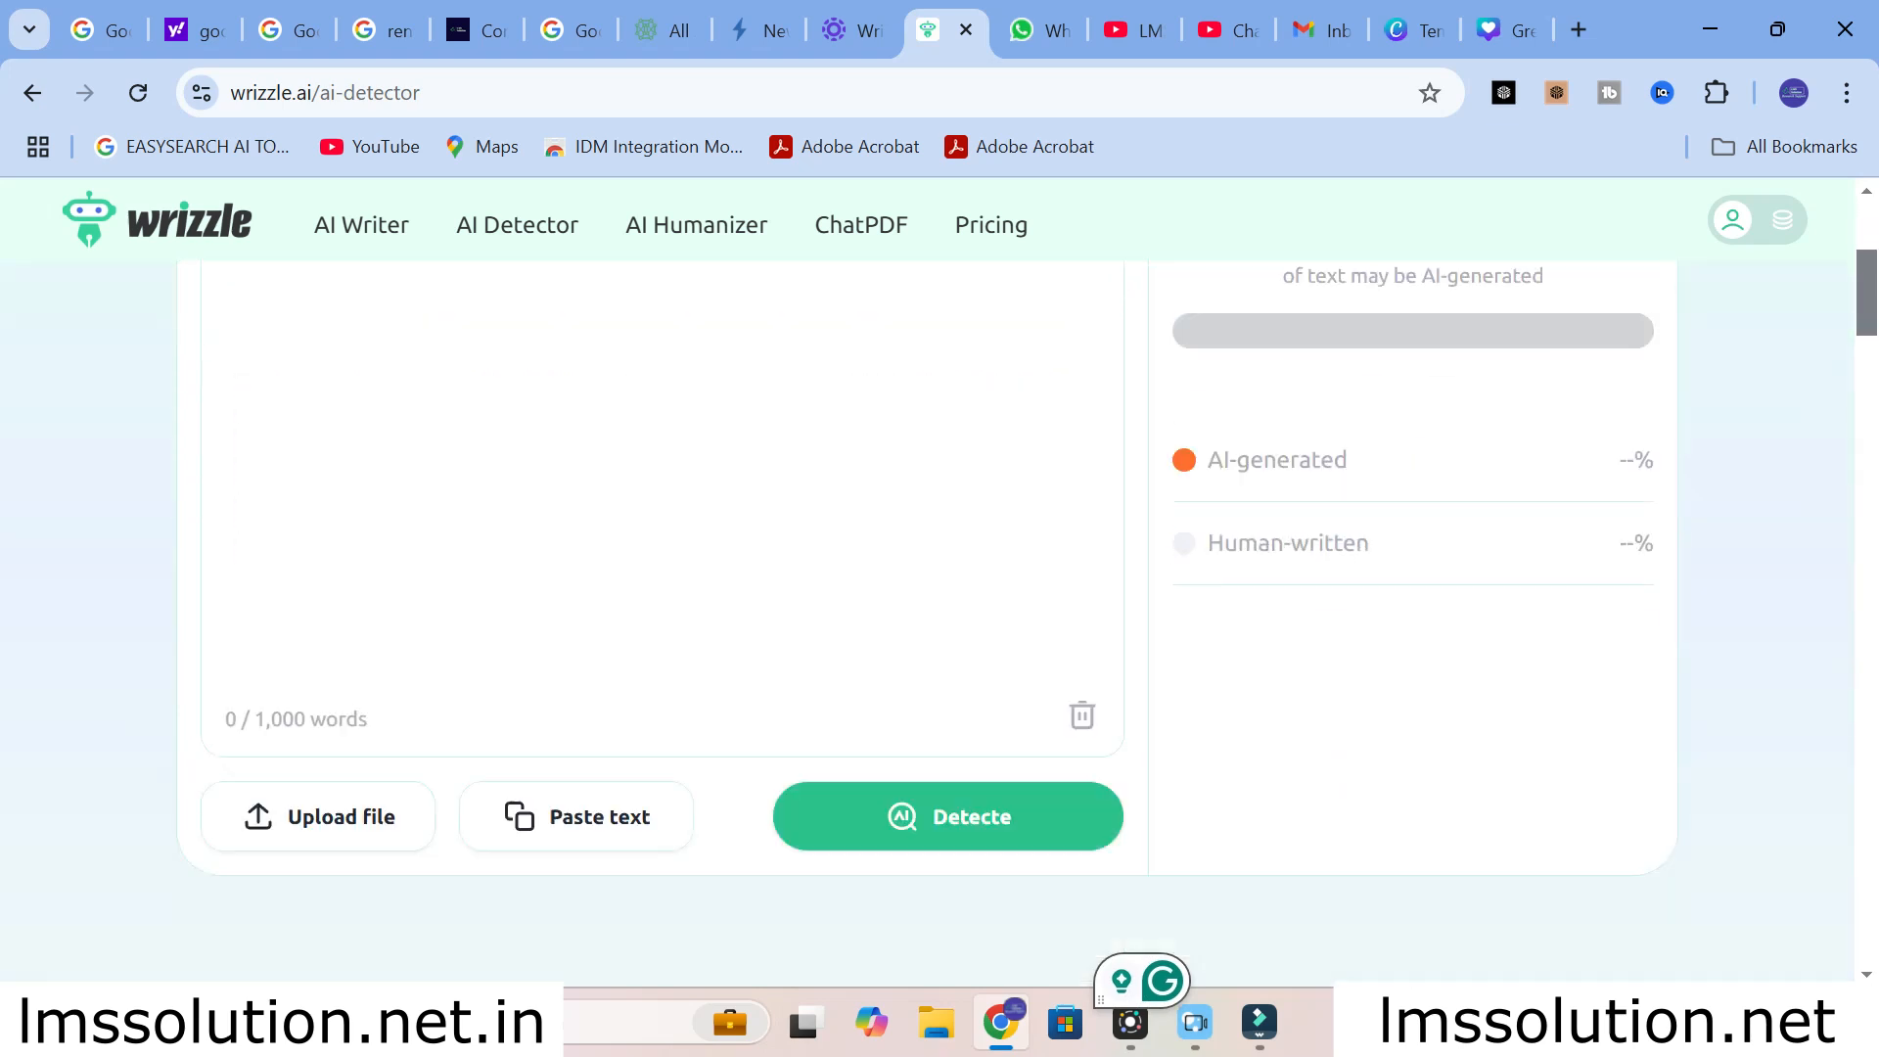
{"action": "scroll", "coordinate": [1297, 519], "scroll_direction": "up", "scroll_amount": 3}
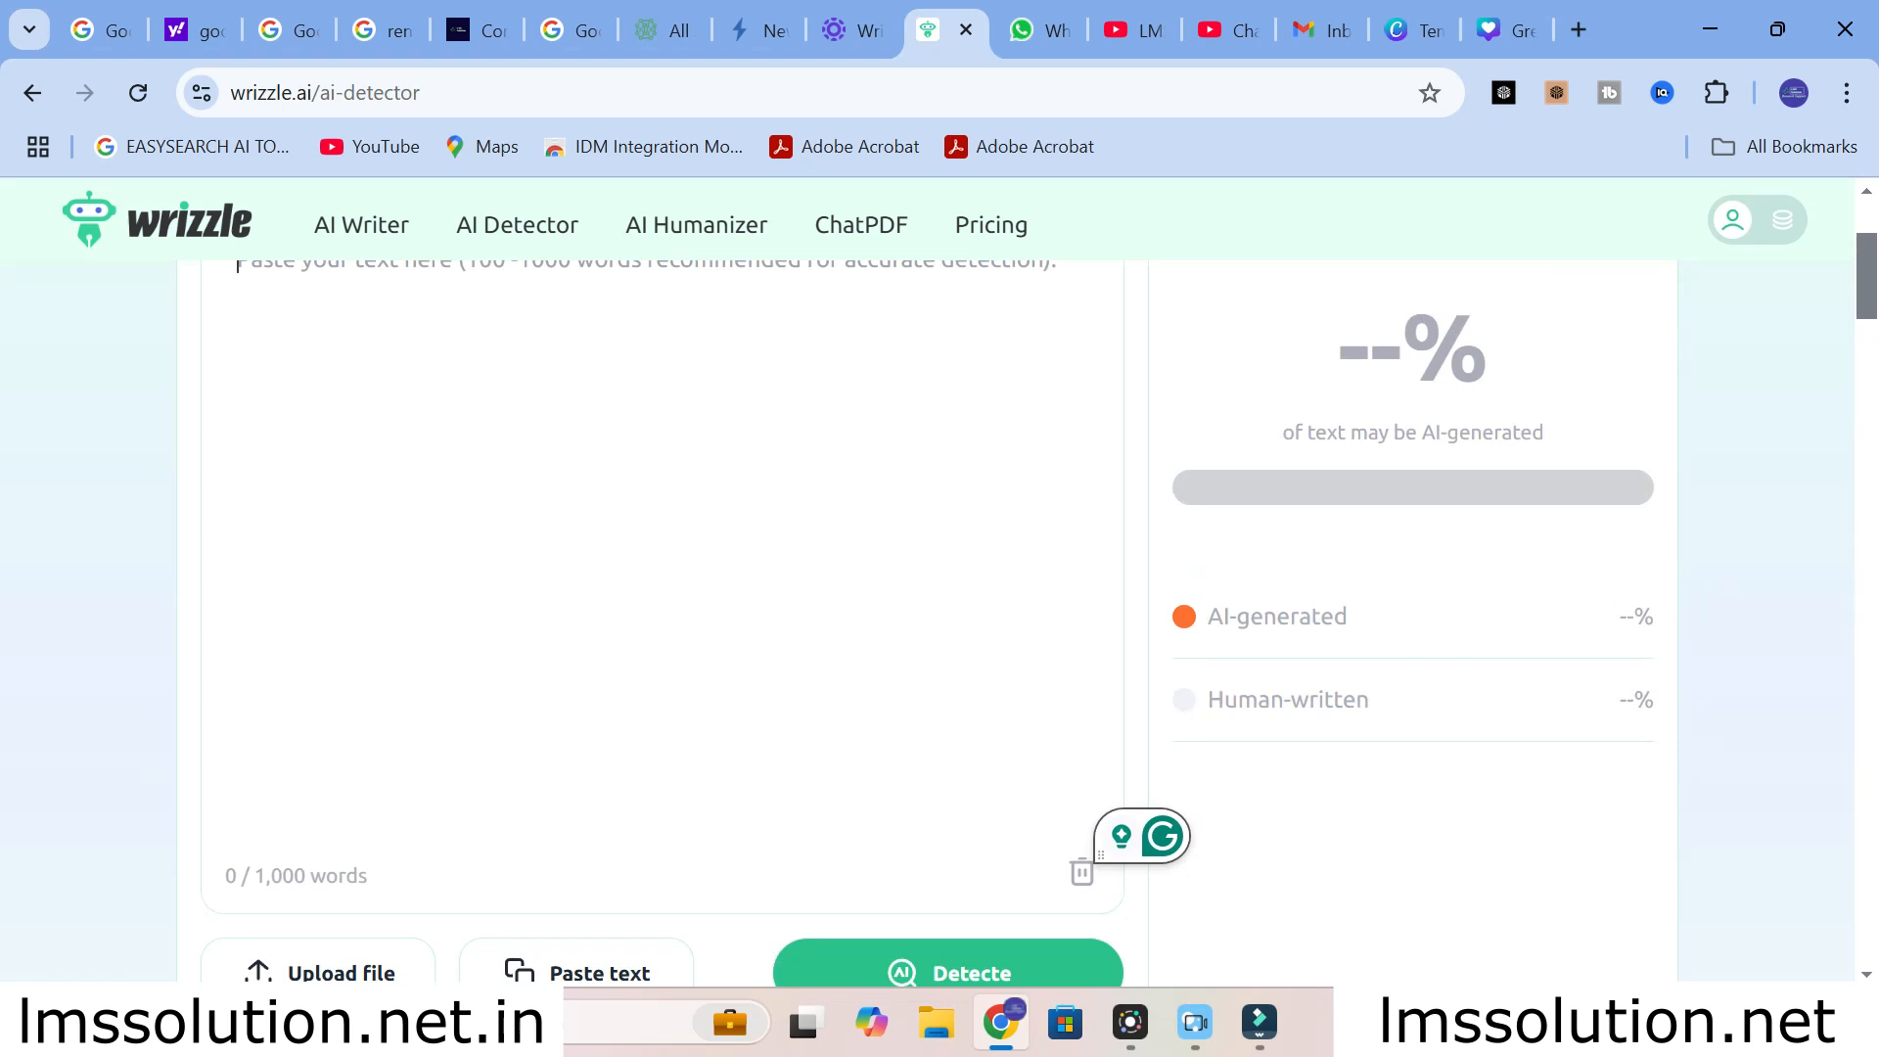
- Open the AI Humanizer, paste in the copied renewable energy sentence and try to humanize it
{"action": "left_click", "coordinate": [674, 245]}
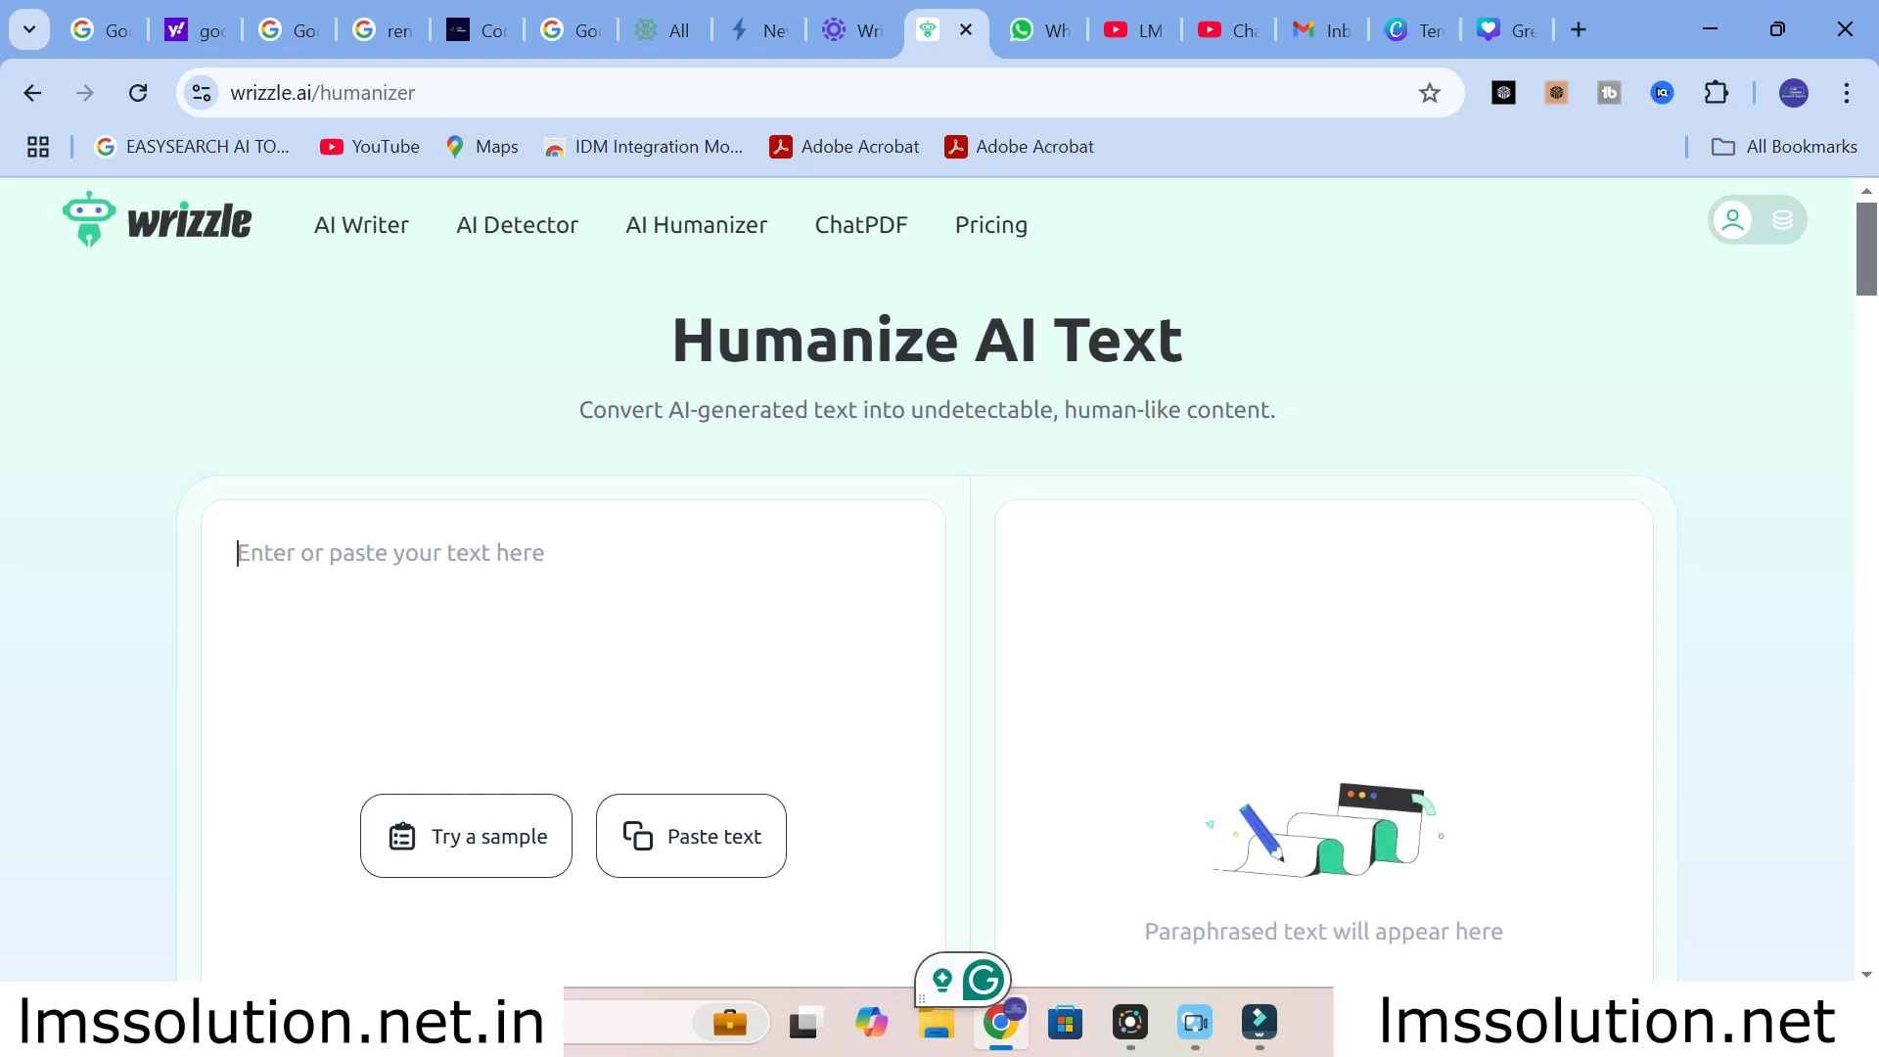
{"action": "type", "text": "Renewable energy is energy derived from natural sources that are replenished at a higher rate than they are consumed."}
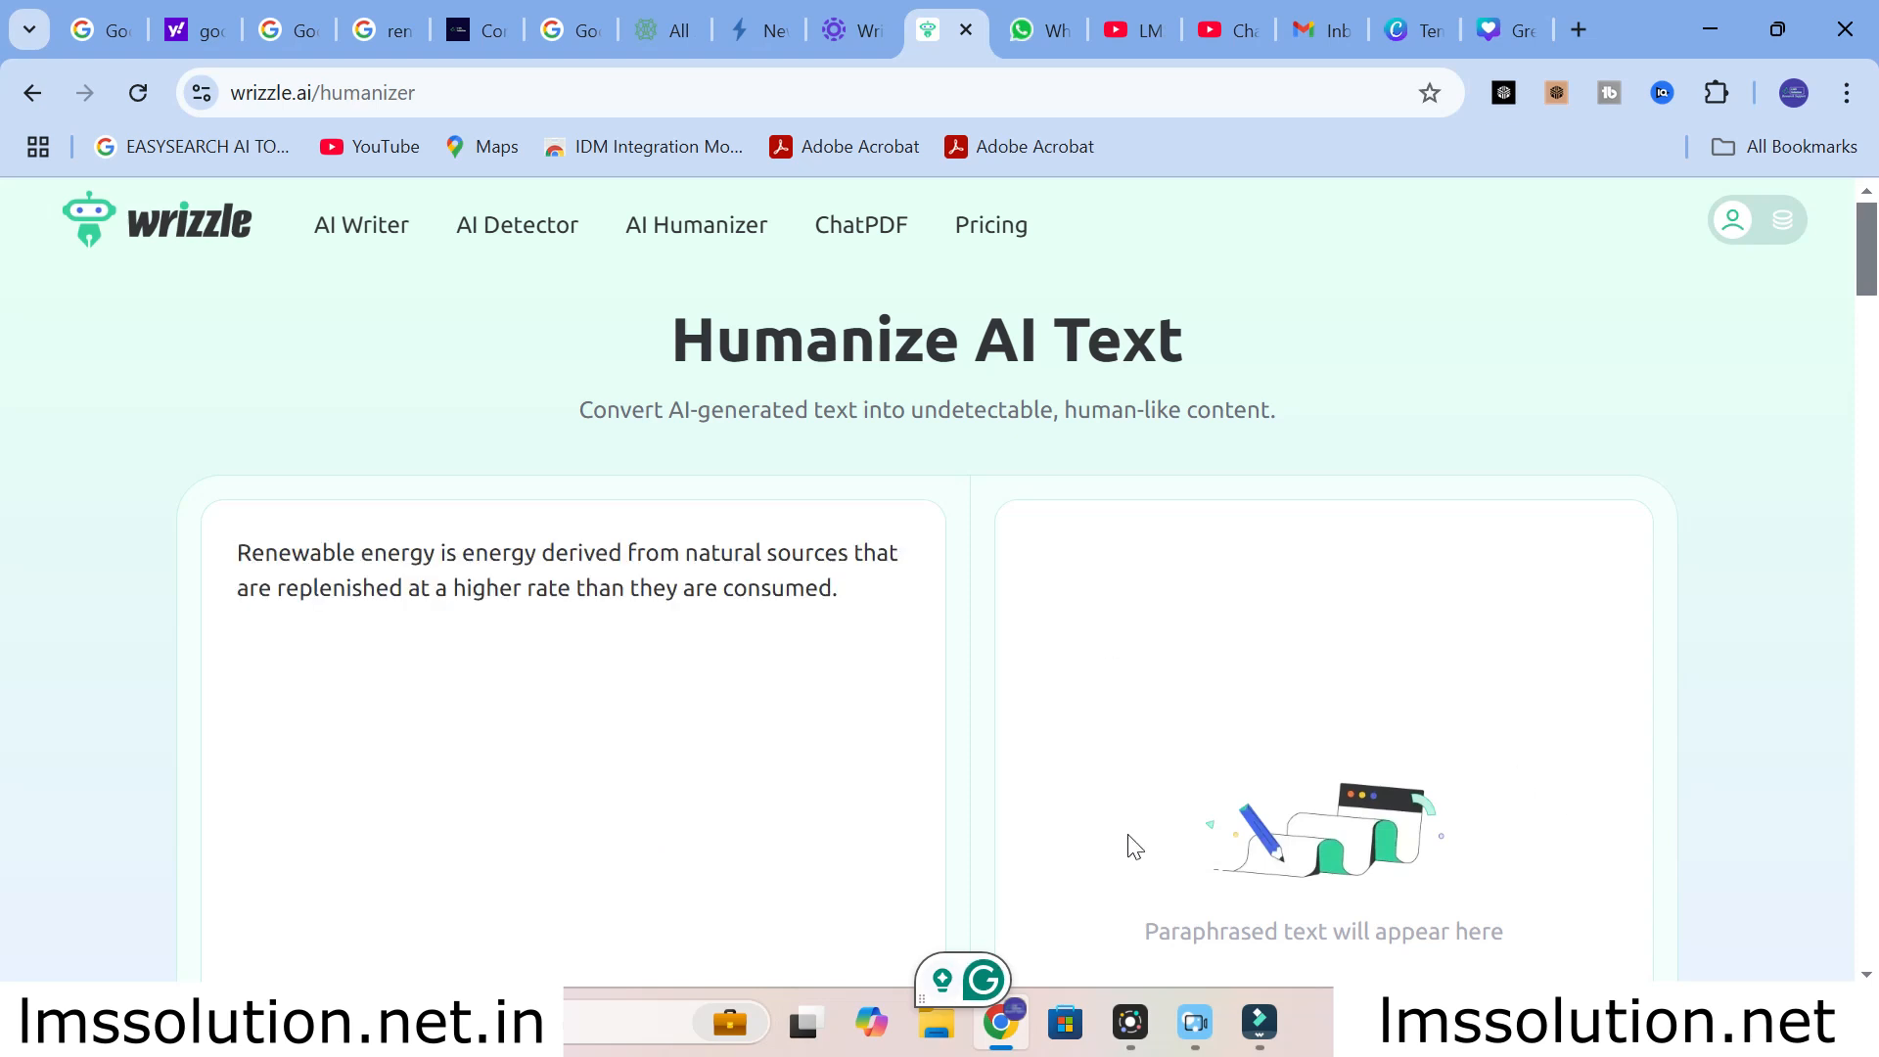
{"action": "scroll", "coordinate": [881, 861], "scroll_direction": "down", "scroll_amount": 6}
{"action": "left_click", "coordinate": [767, 690]}
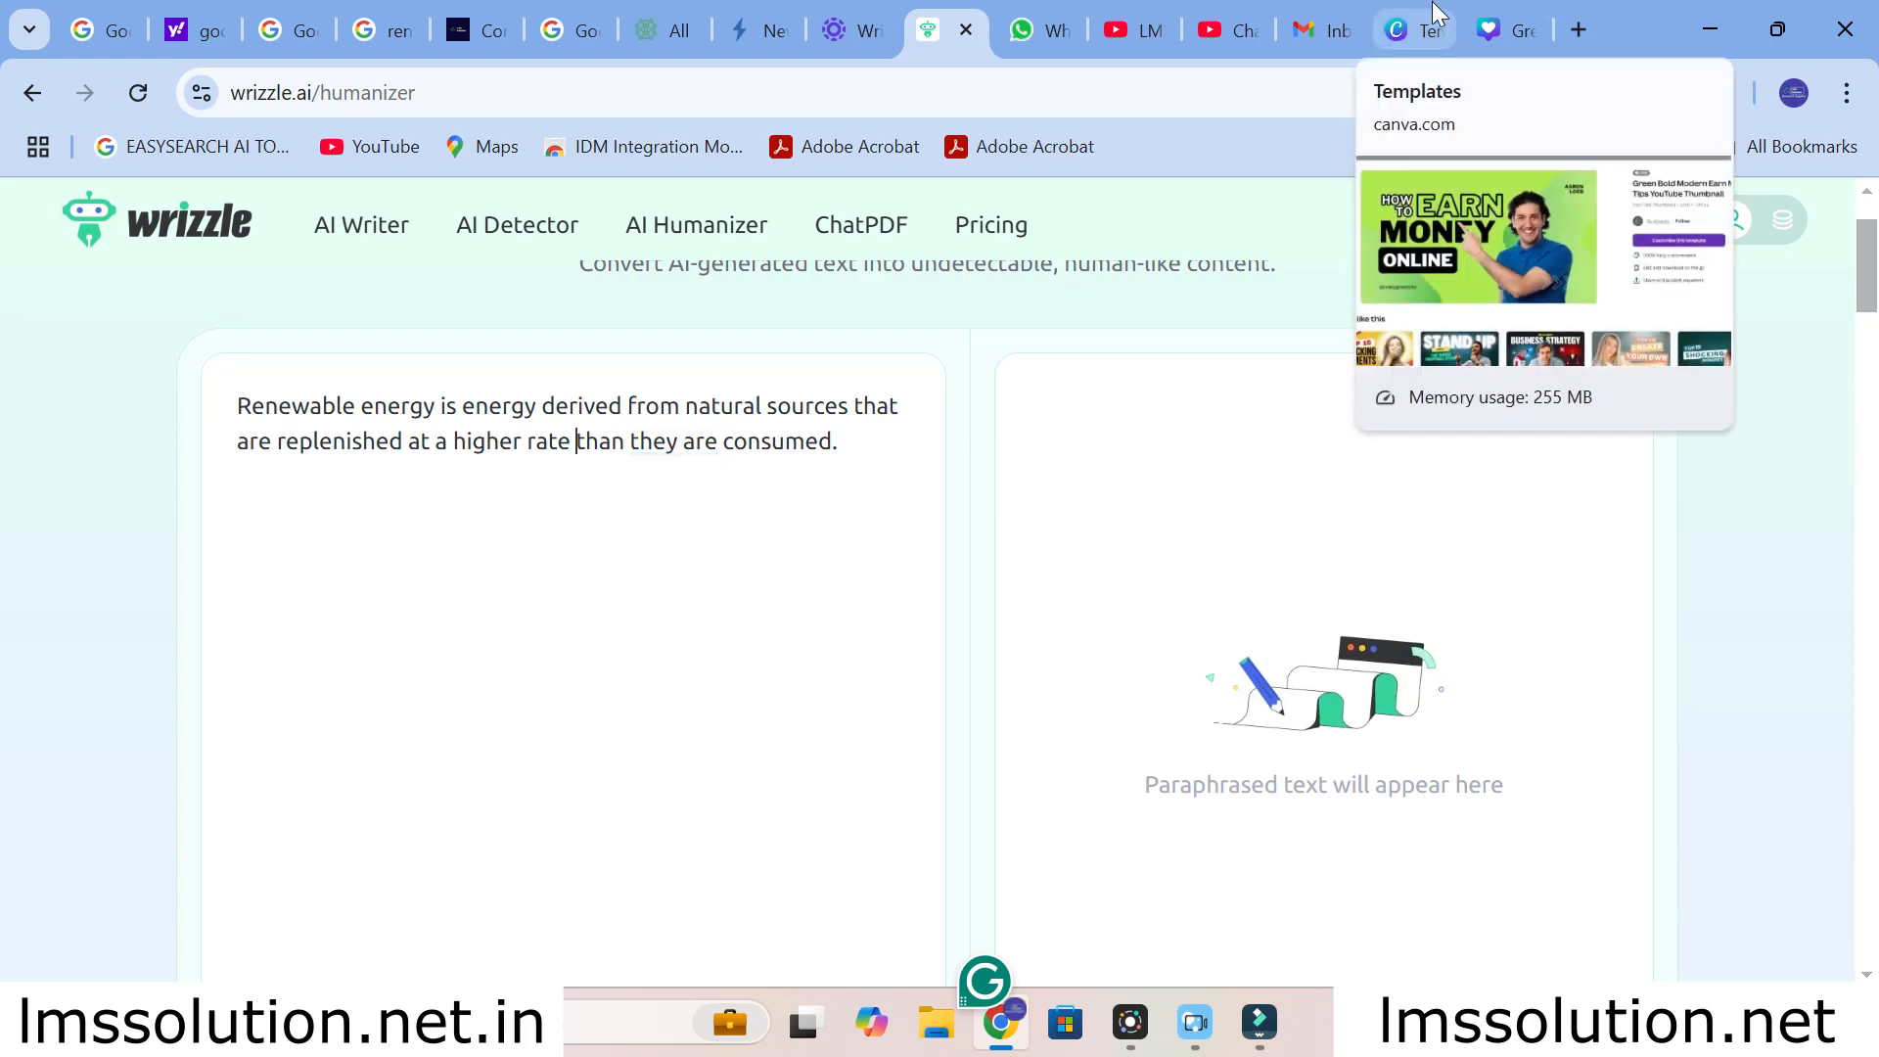
- Go back to the renewable energy search results and check the ScienceDirect Renewable Energy journal page for a longer text
{"action": "left_click", "coordinate": [381, 30]}
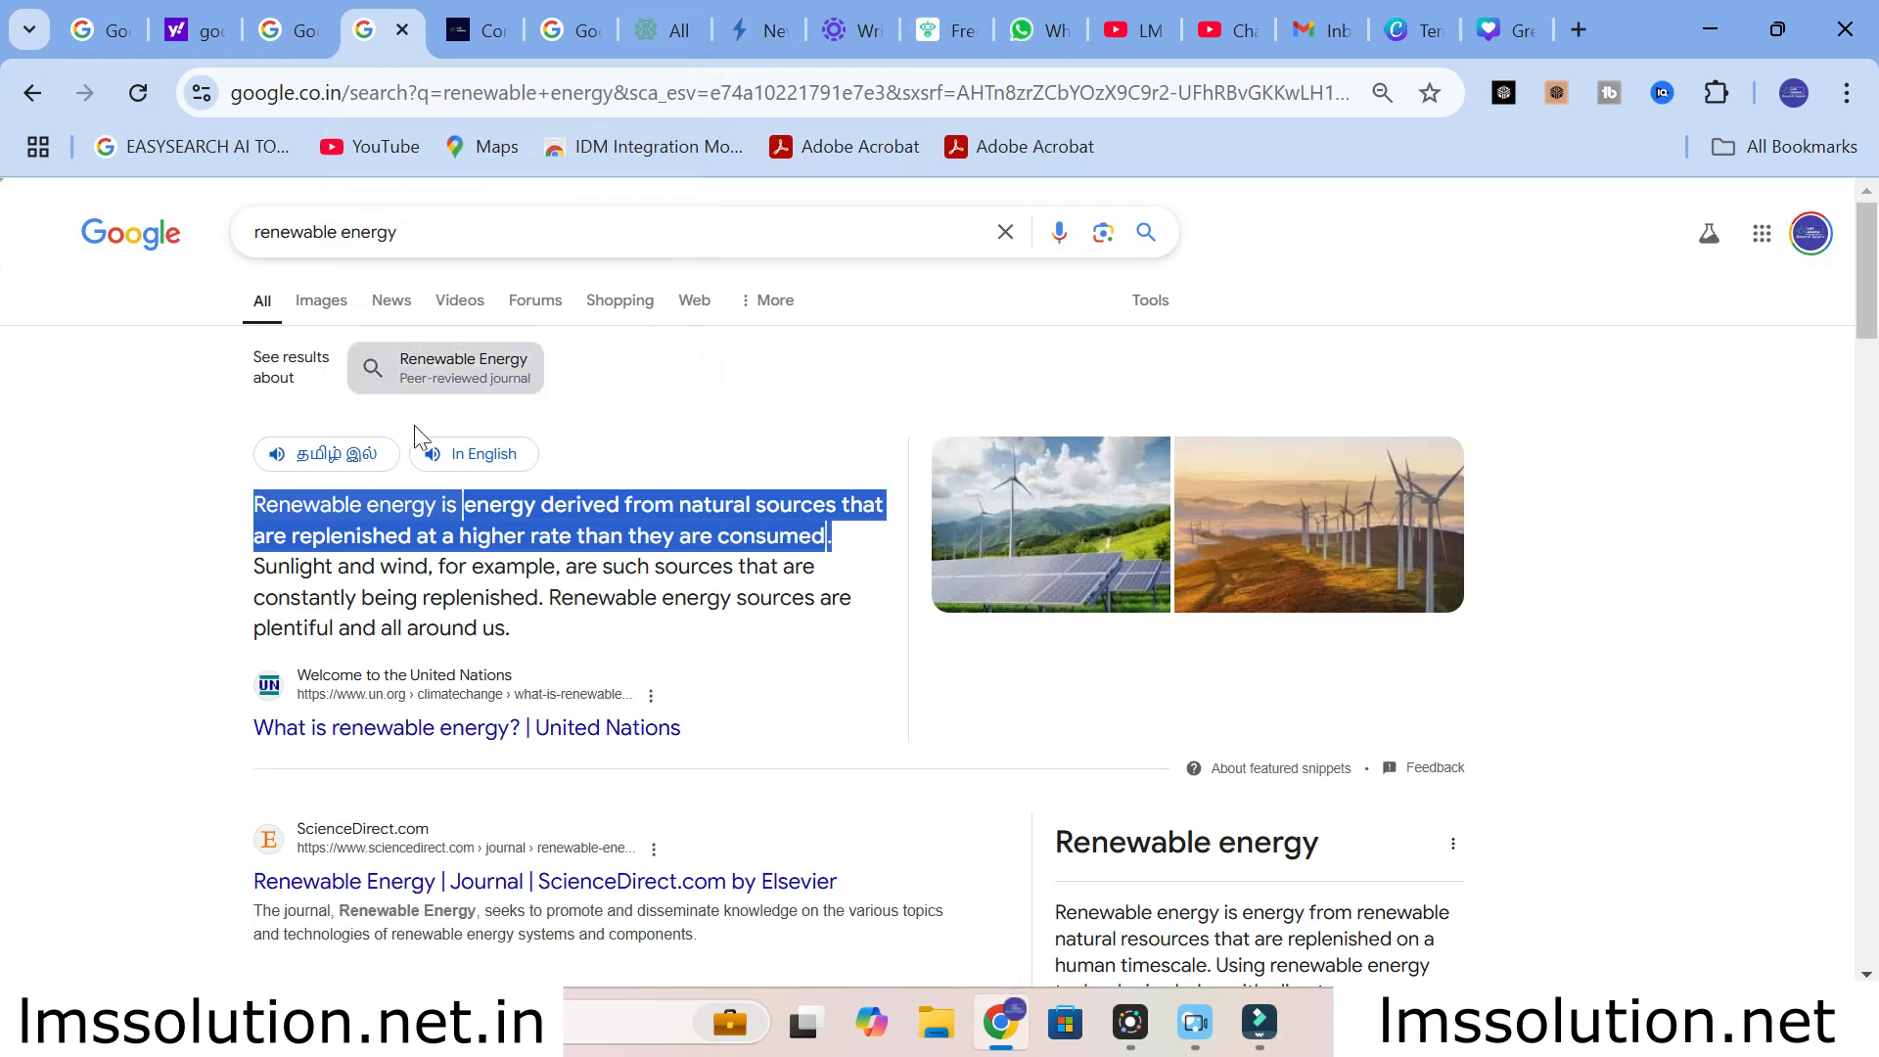
{"action": "scroll", "coordinate": [418, 445], "scroll_direction": "down", "scroll_amount": 3}
{"action": "left_click", "coordinate": [364, 592]}
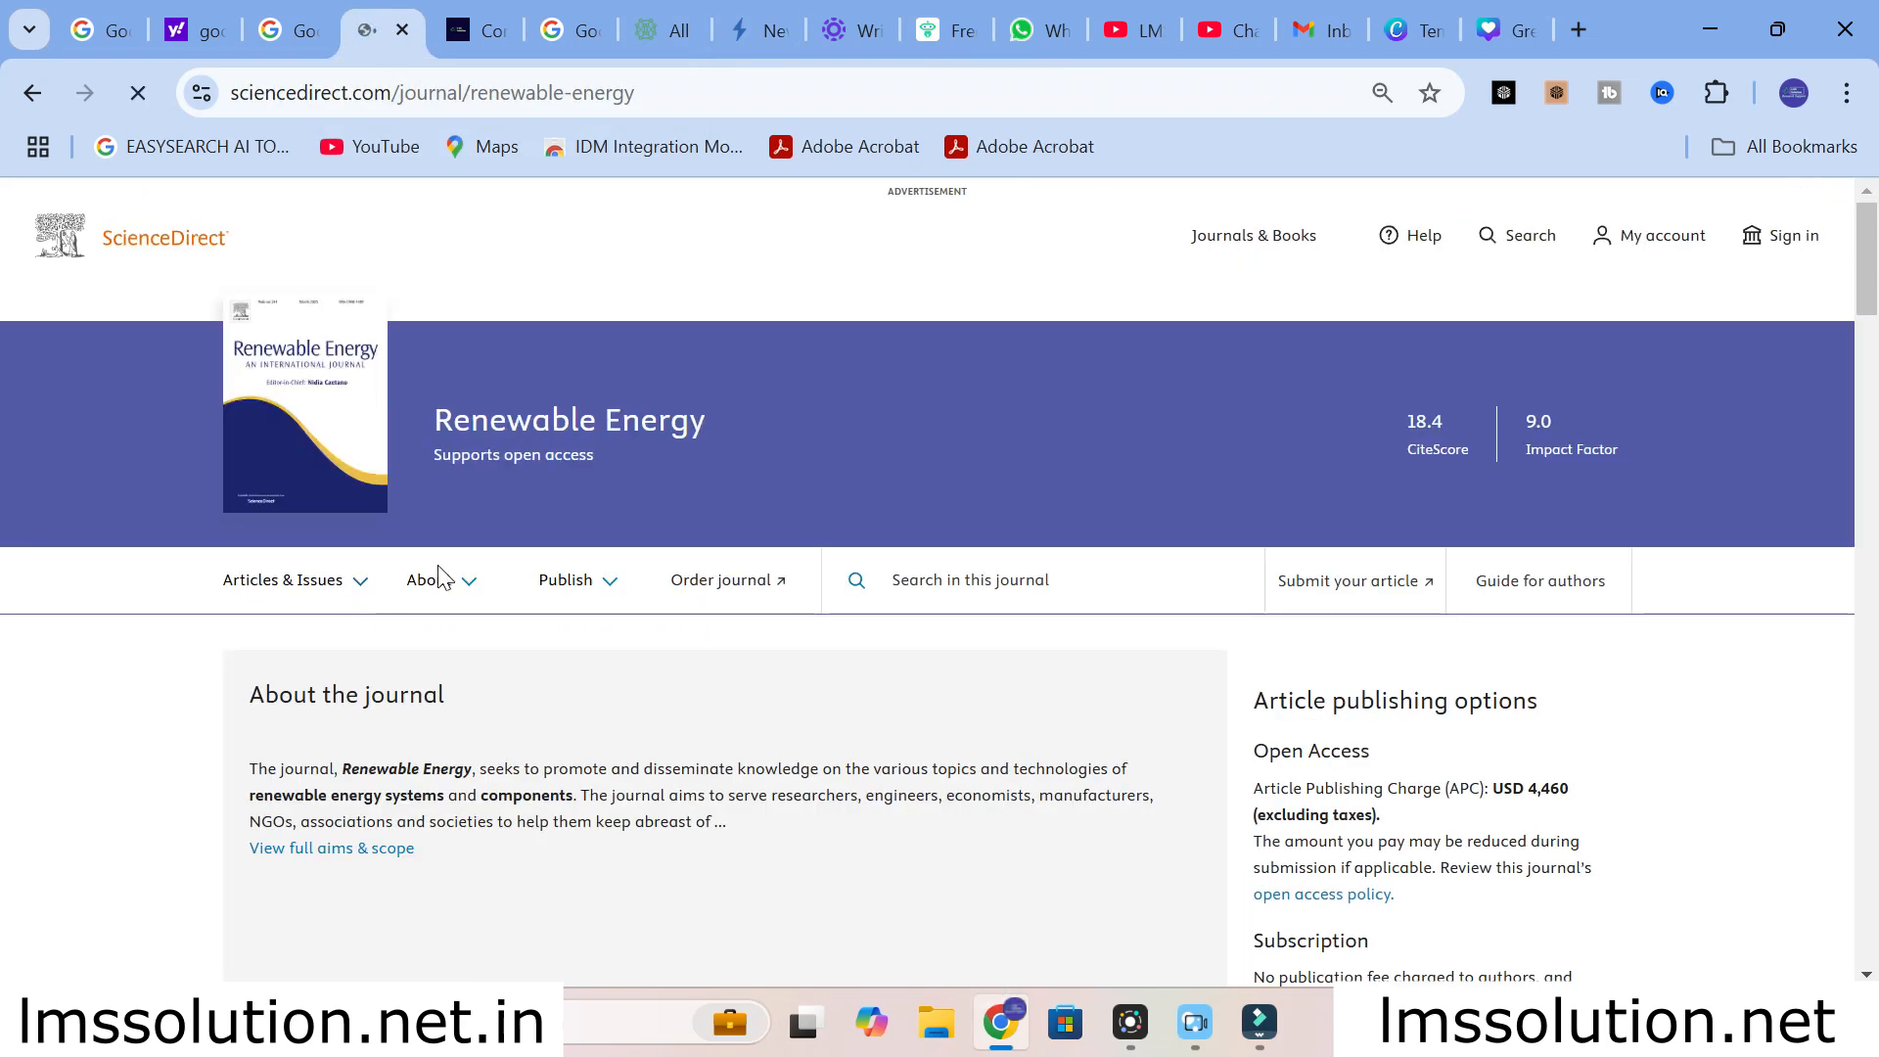
{"action": "scroll", "coordinate": [483, 567], "scroll_direction": "down", "scroll_amount": 7}
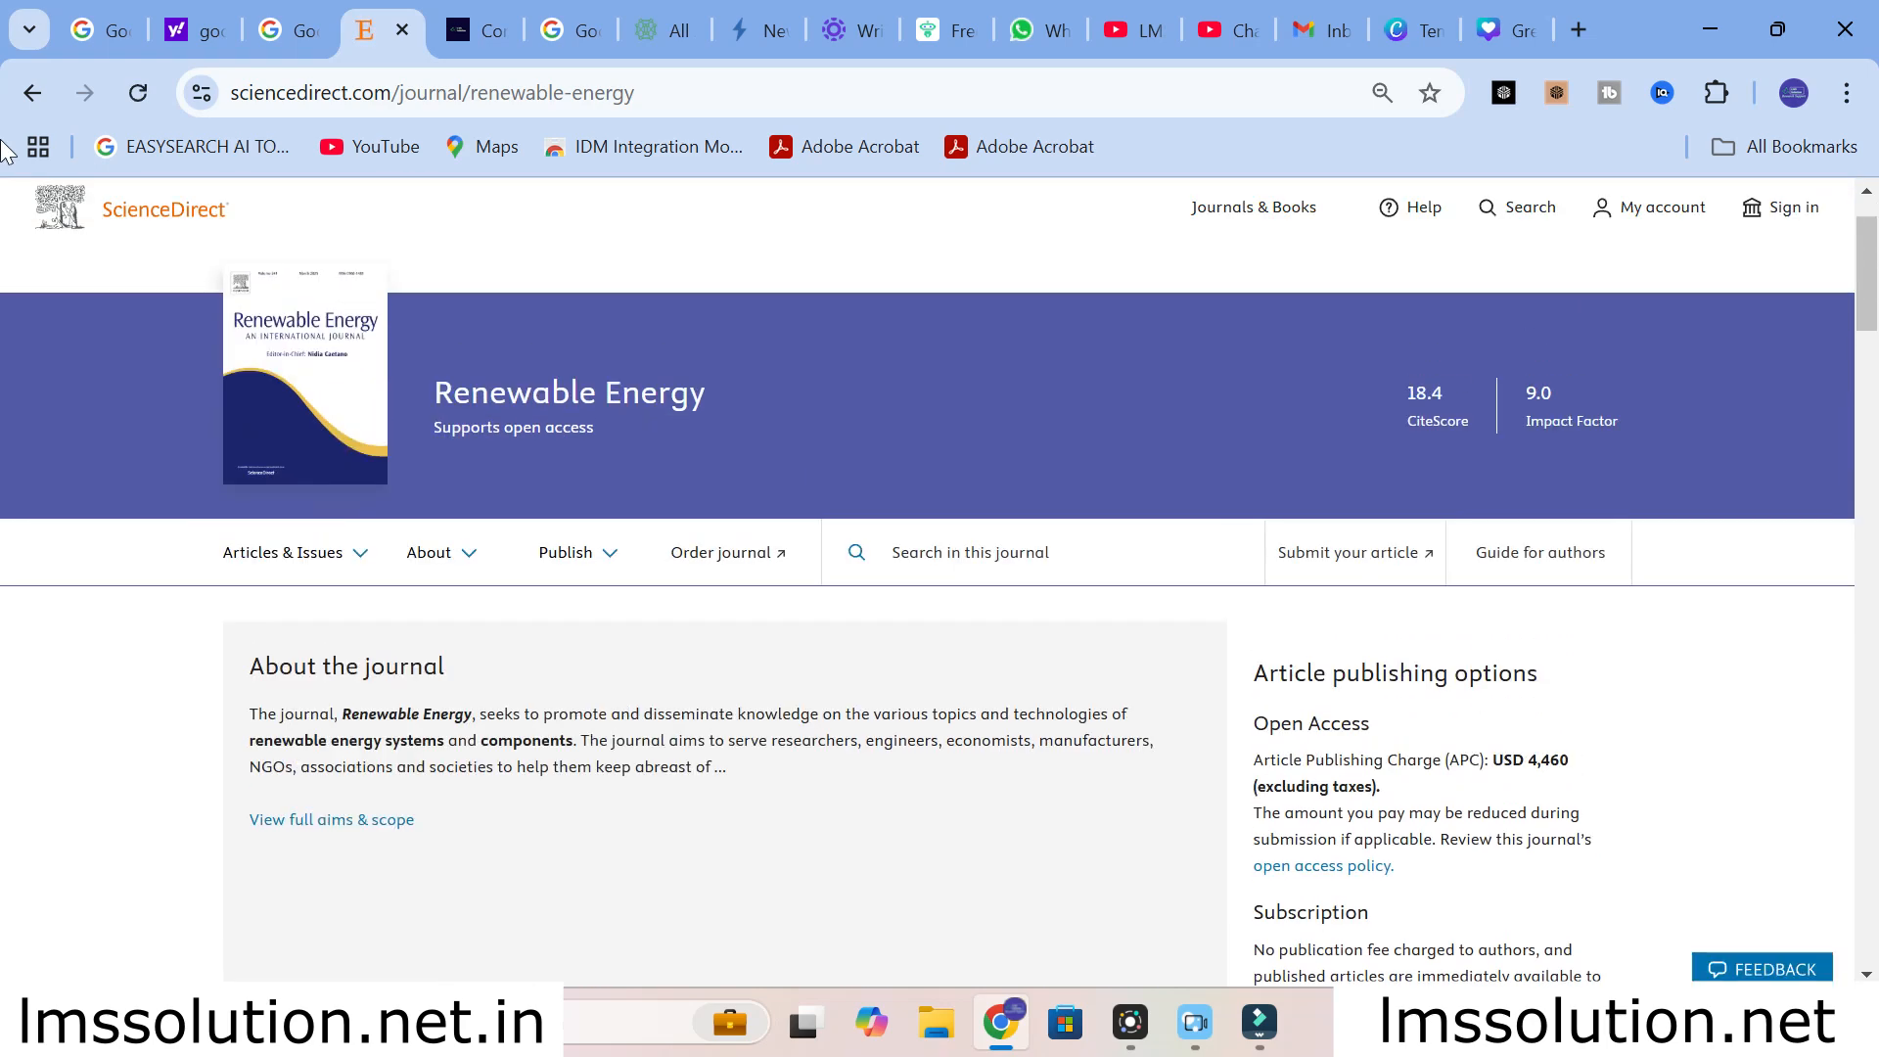
{"action": "left_click", "coordinate": [50, 97]}
- Open Wikipedia's Renewable energy article and copy its opening passage up to "a nonrenewable resource."
{"action": "scroll", "coordinate": [548, 675], "scroll_direction": "down", "scroll_amount": 4}
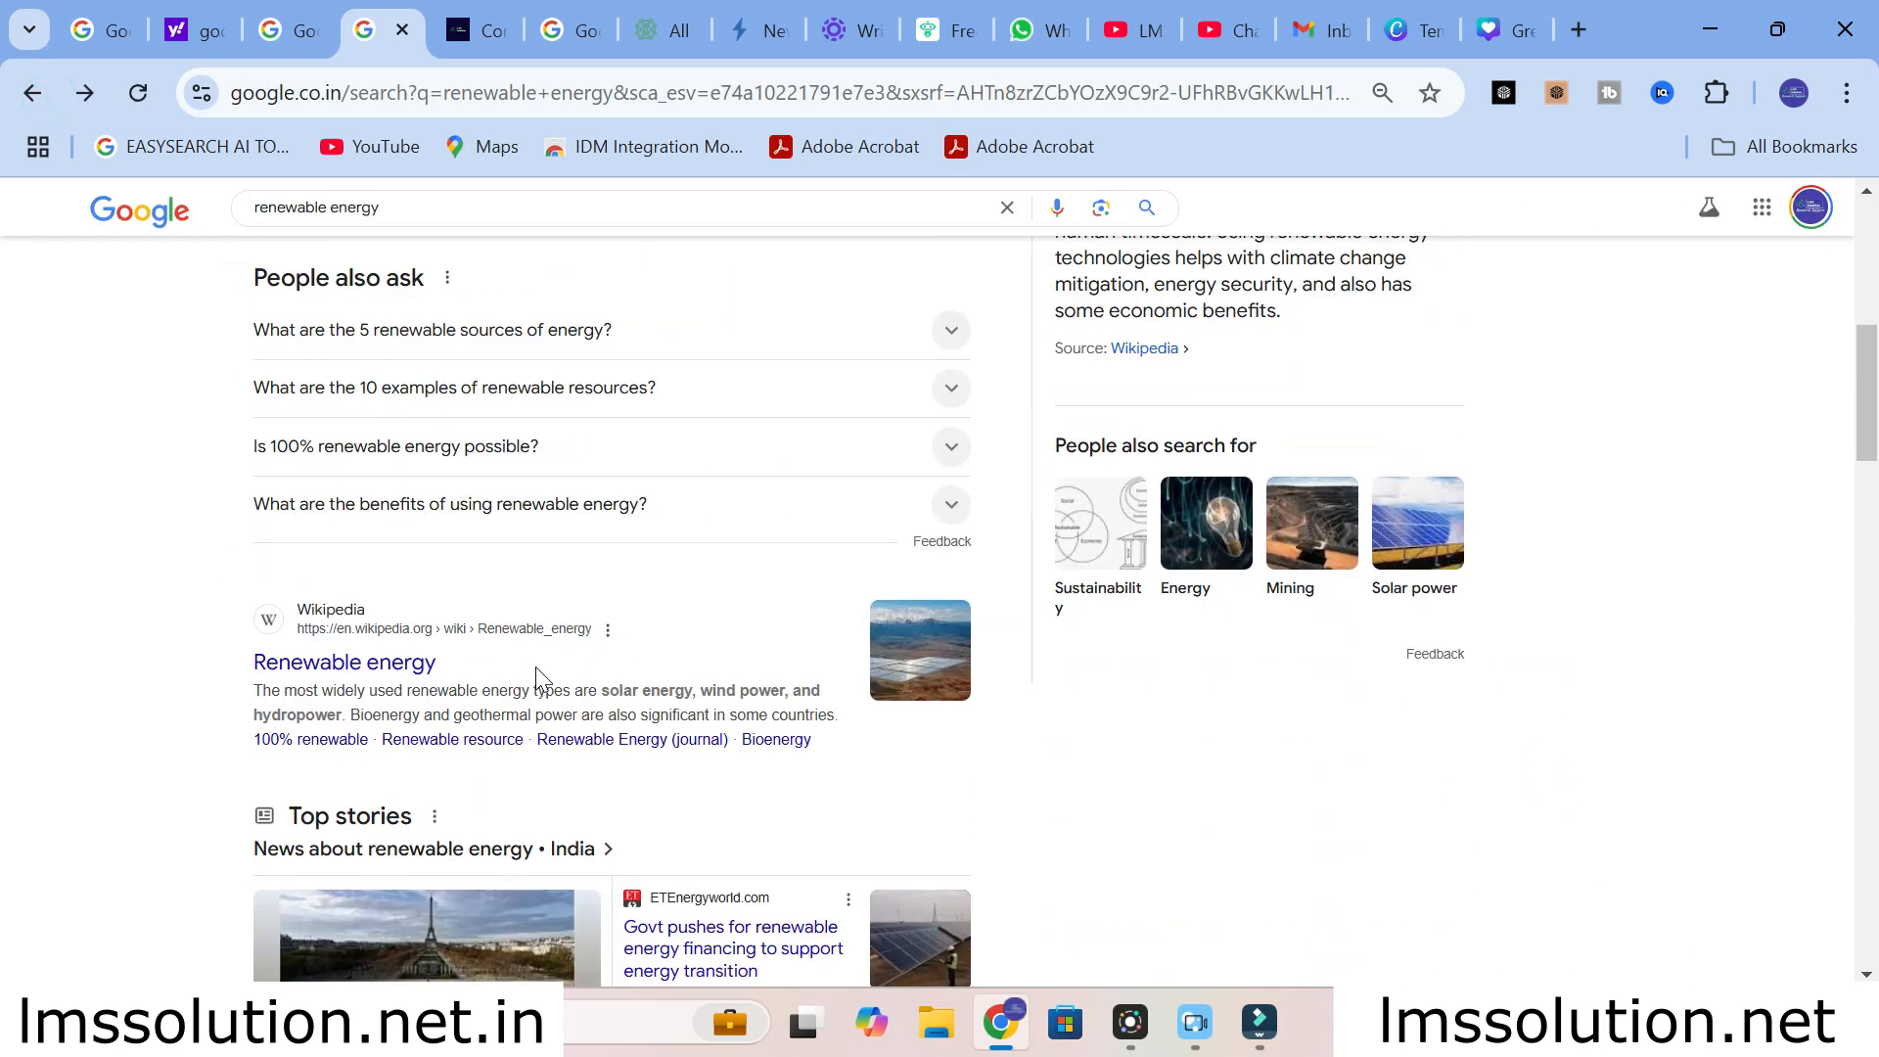
{"action": "scroll", "coordinate": [401, 661], "scroll_direction": "down", "scroll_amount": 1}
{"action": "left_click", "coordinate": [397, 515]}
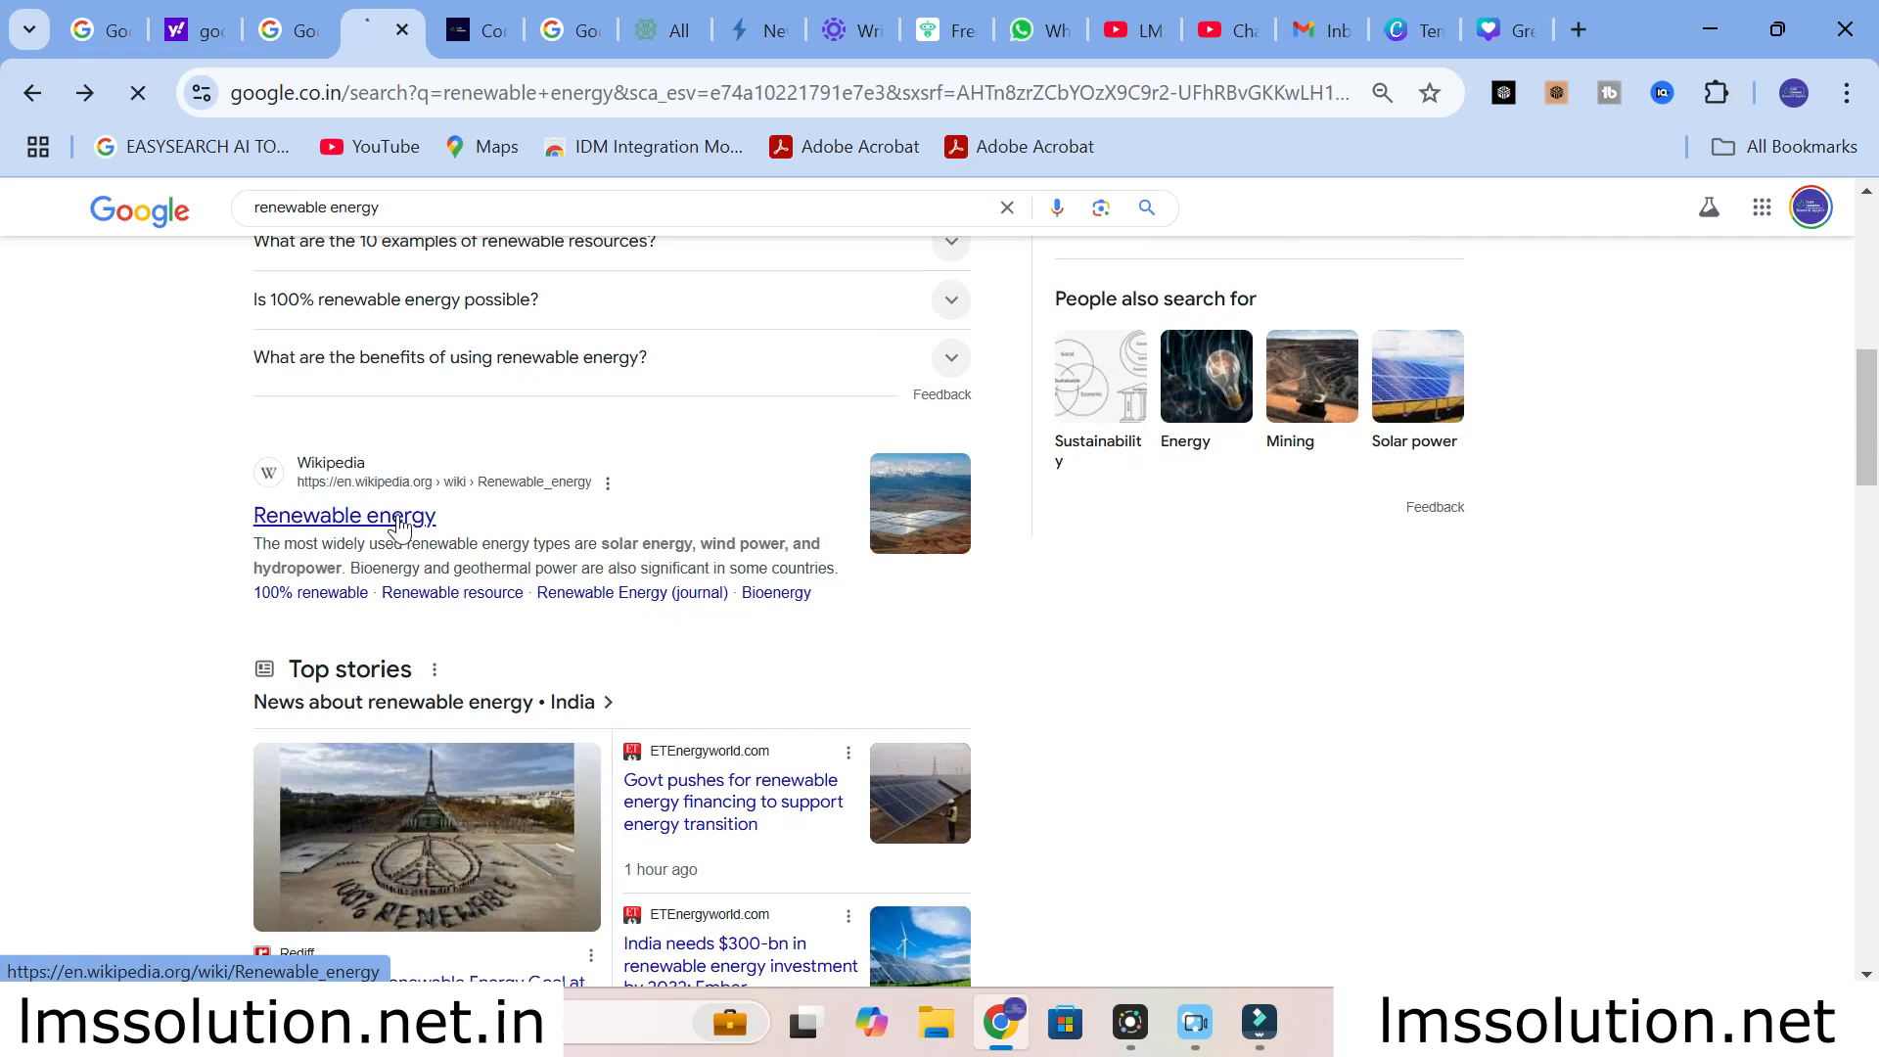
{"action": "scroll", "coordinate": [634, 590], "scroll_direction": "down", "scroll_amount": 1}
{"action": "left_click_drag", "start_coordinate": [378, 403], "coordinate": [657, 839]}
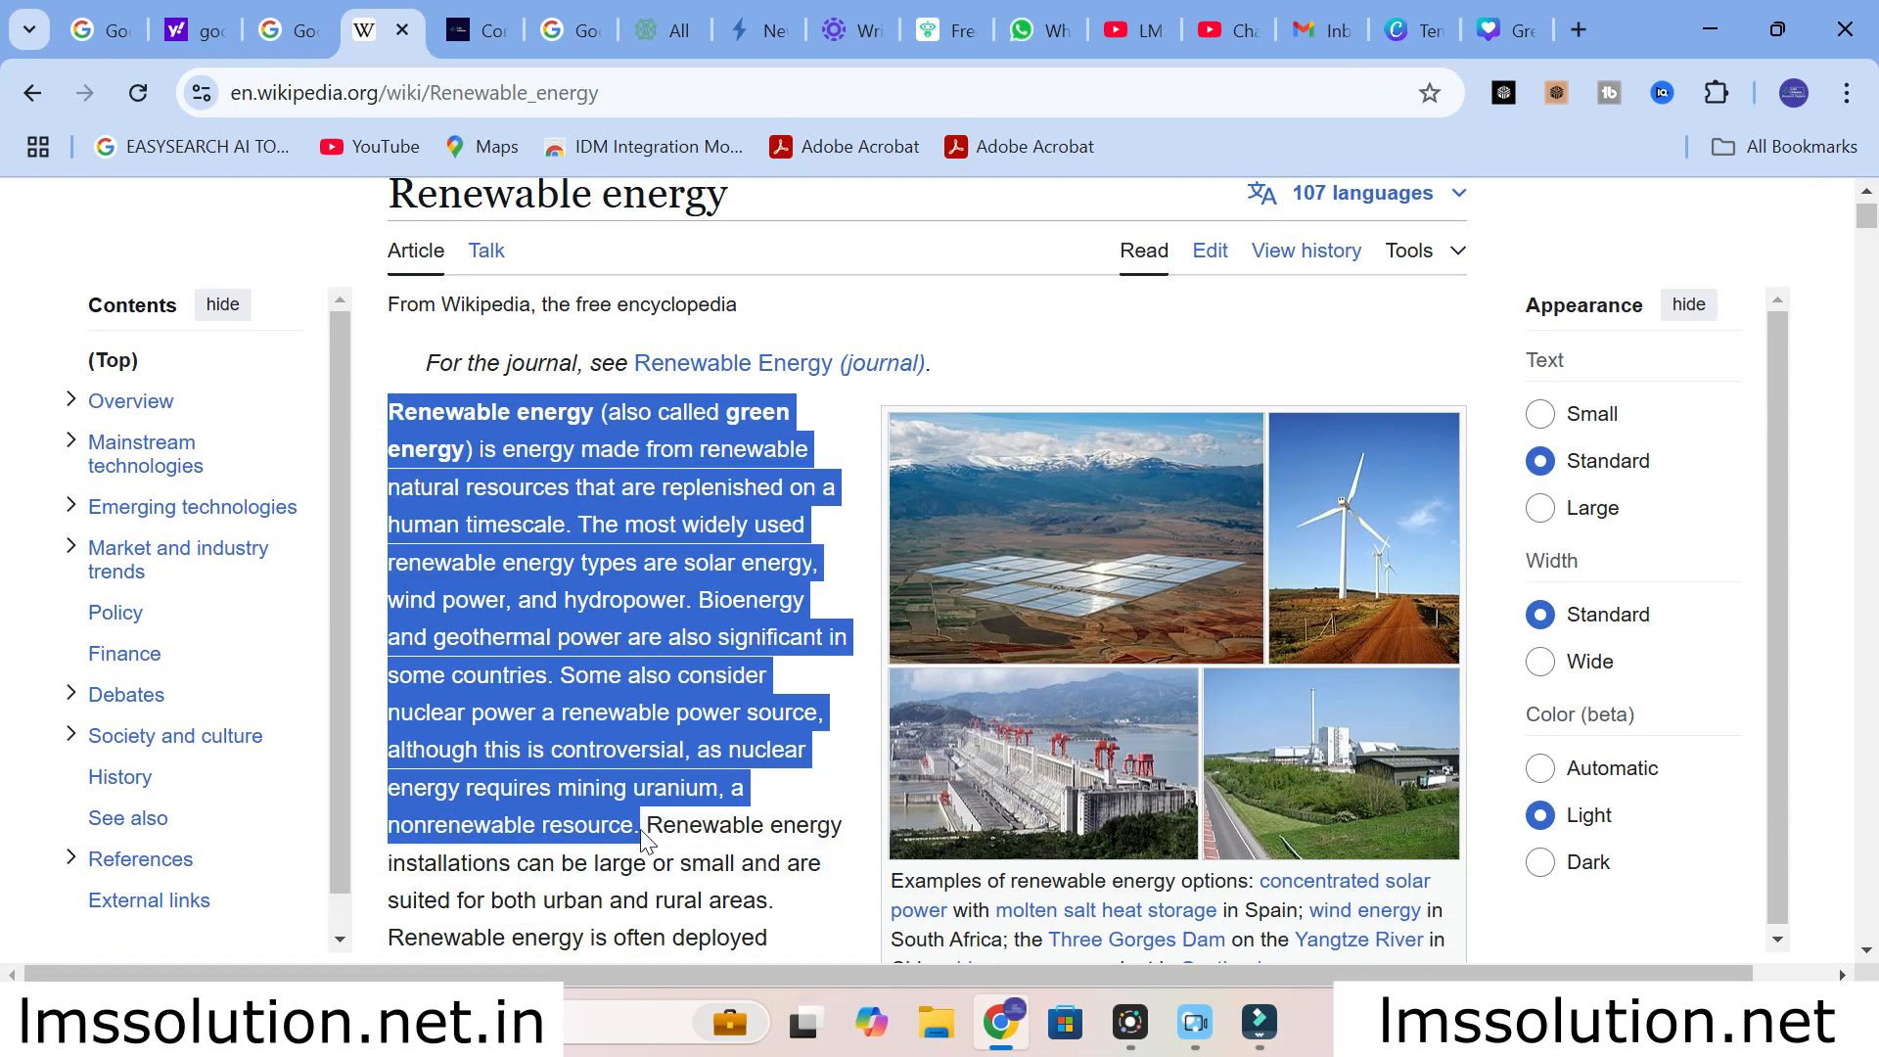
{"action": "right_click", "coordinate": [543, 583]}
{"action": "left_click", "coordinate": [673, 141]}
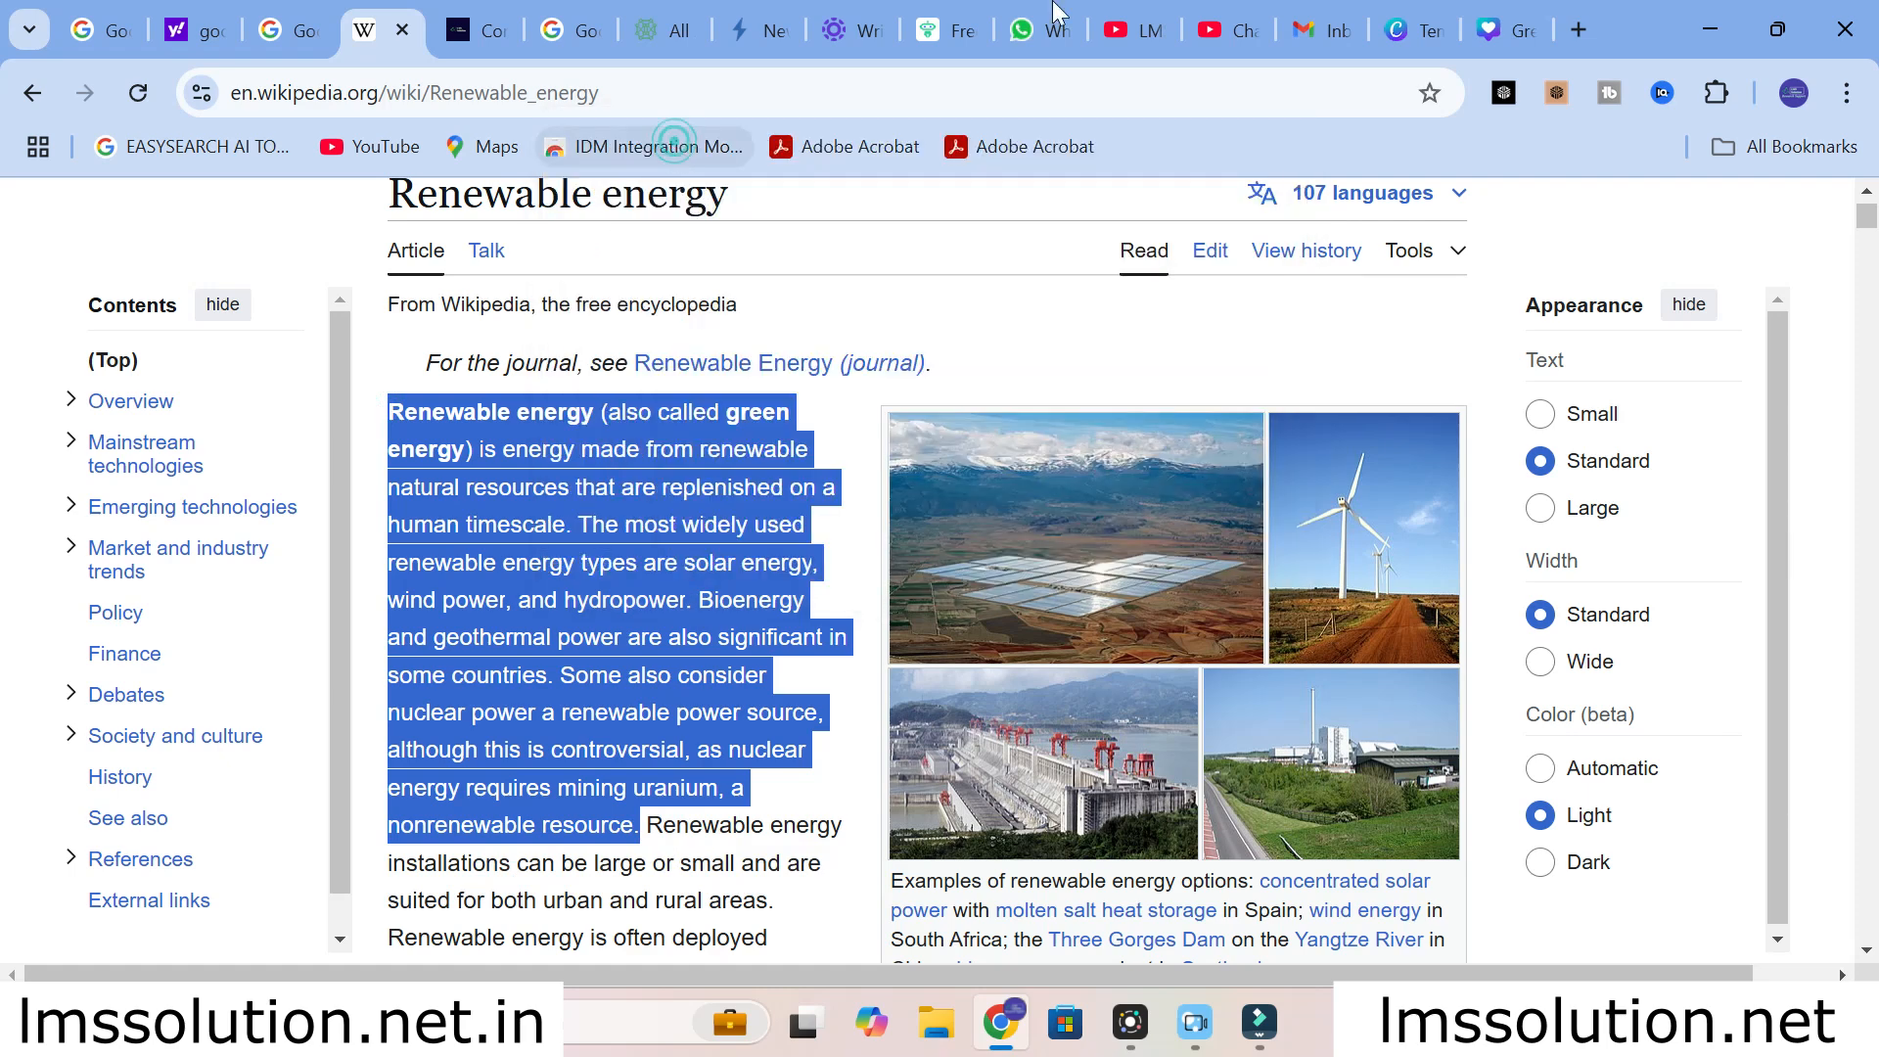
- Replace the sentence in Wrizzle's AI Humanizer with the copied Wikipedia passage on renewable energy
{"action": "left_click", "coordinate": [957, 26]}
{"action": "left_click_drag", "start_coordinate": [841, 441], "coordinate": [174, 305]}
{"action": "key", "text": "BackSpace"}
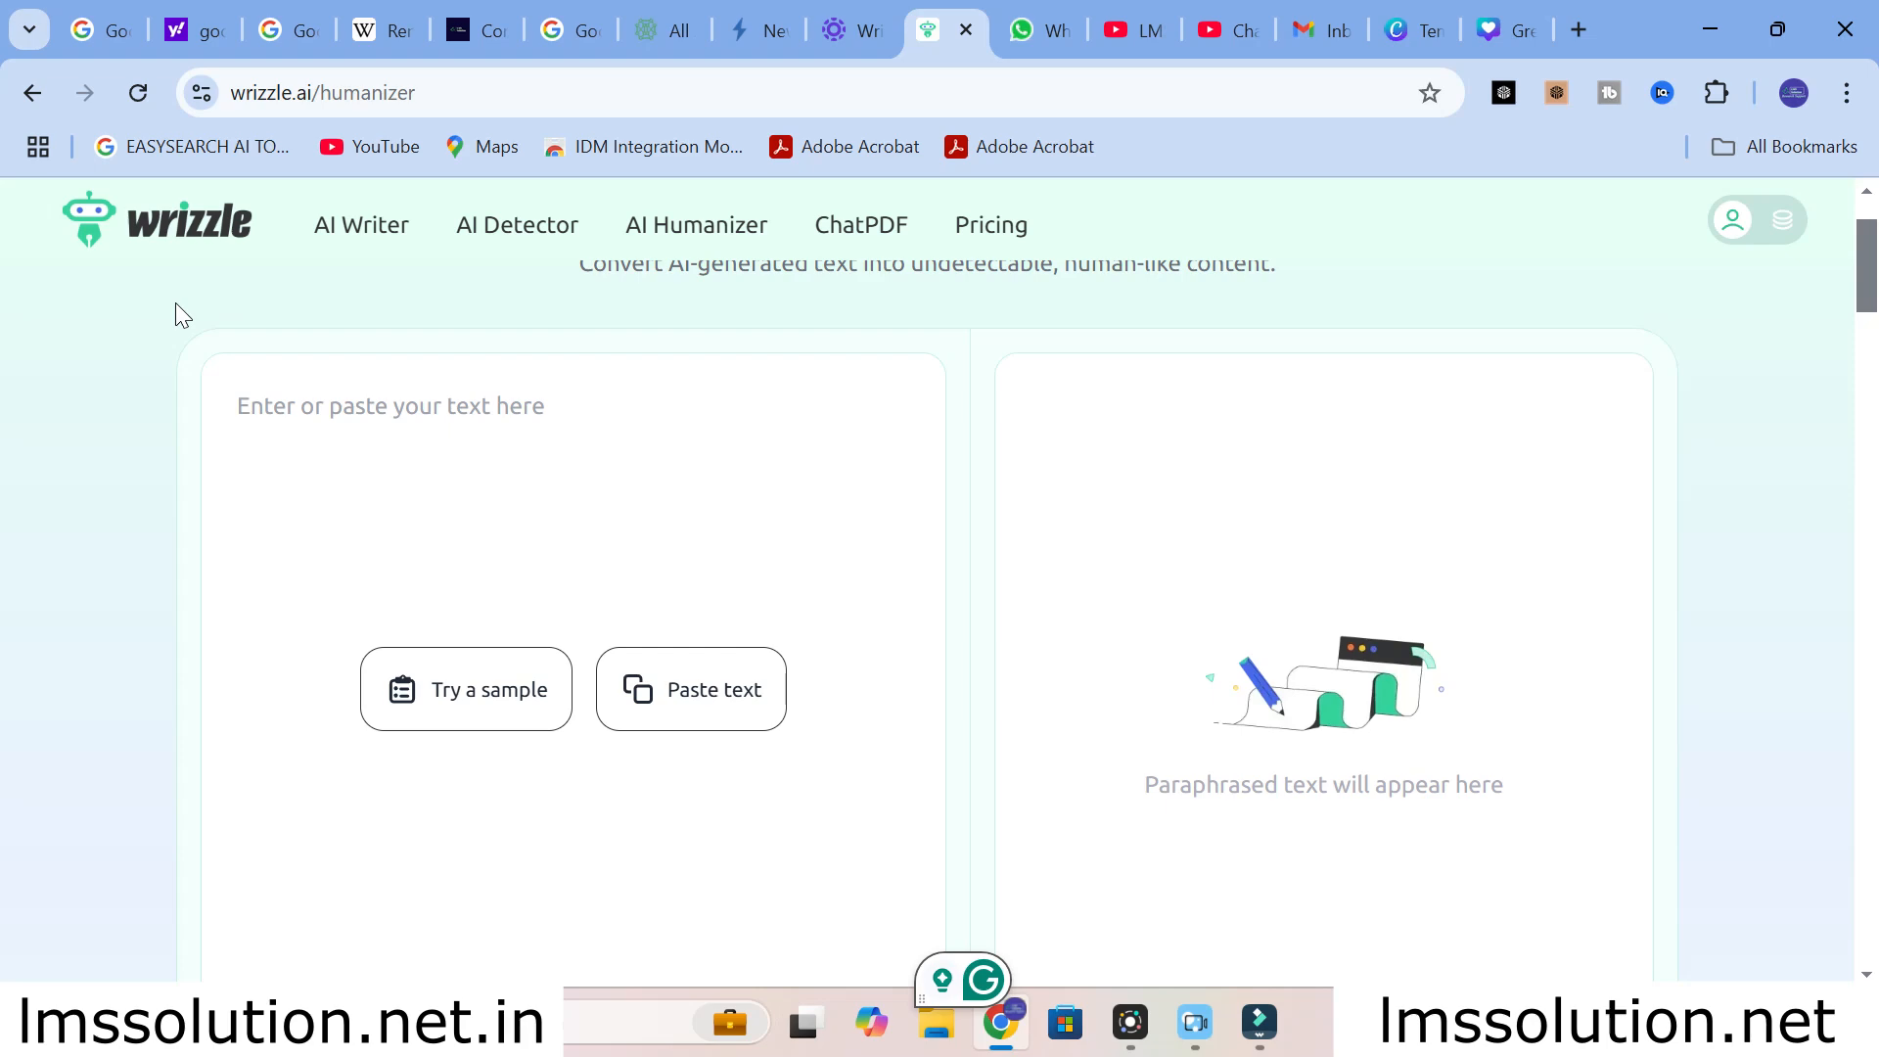
{"action": "key", "text": "ctrl+v"}
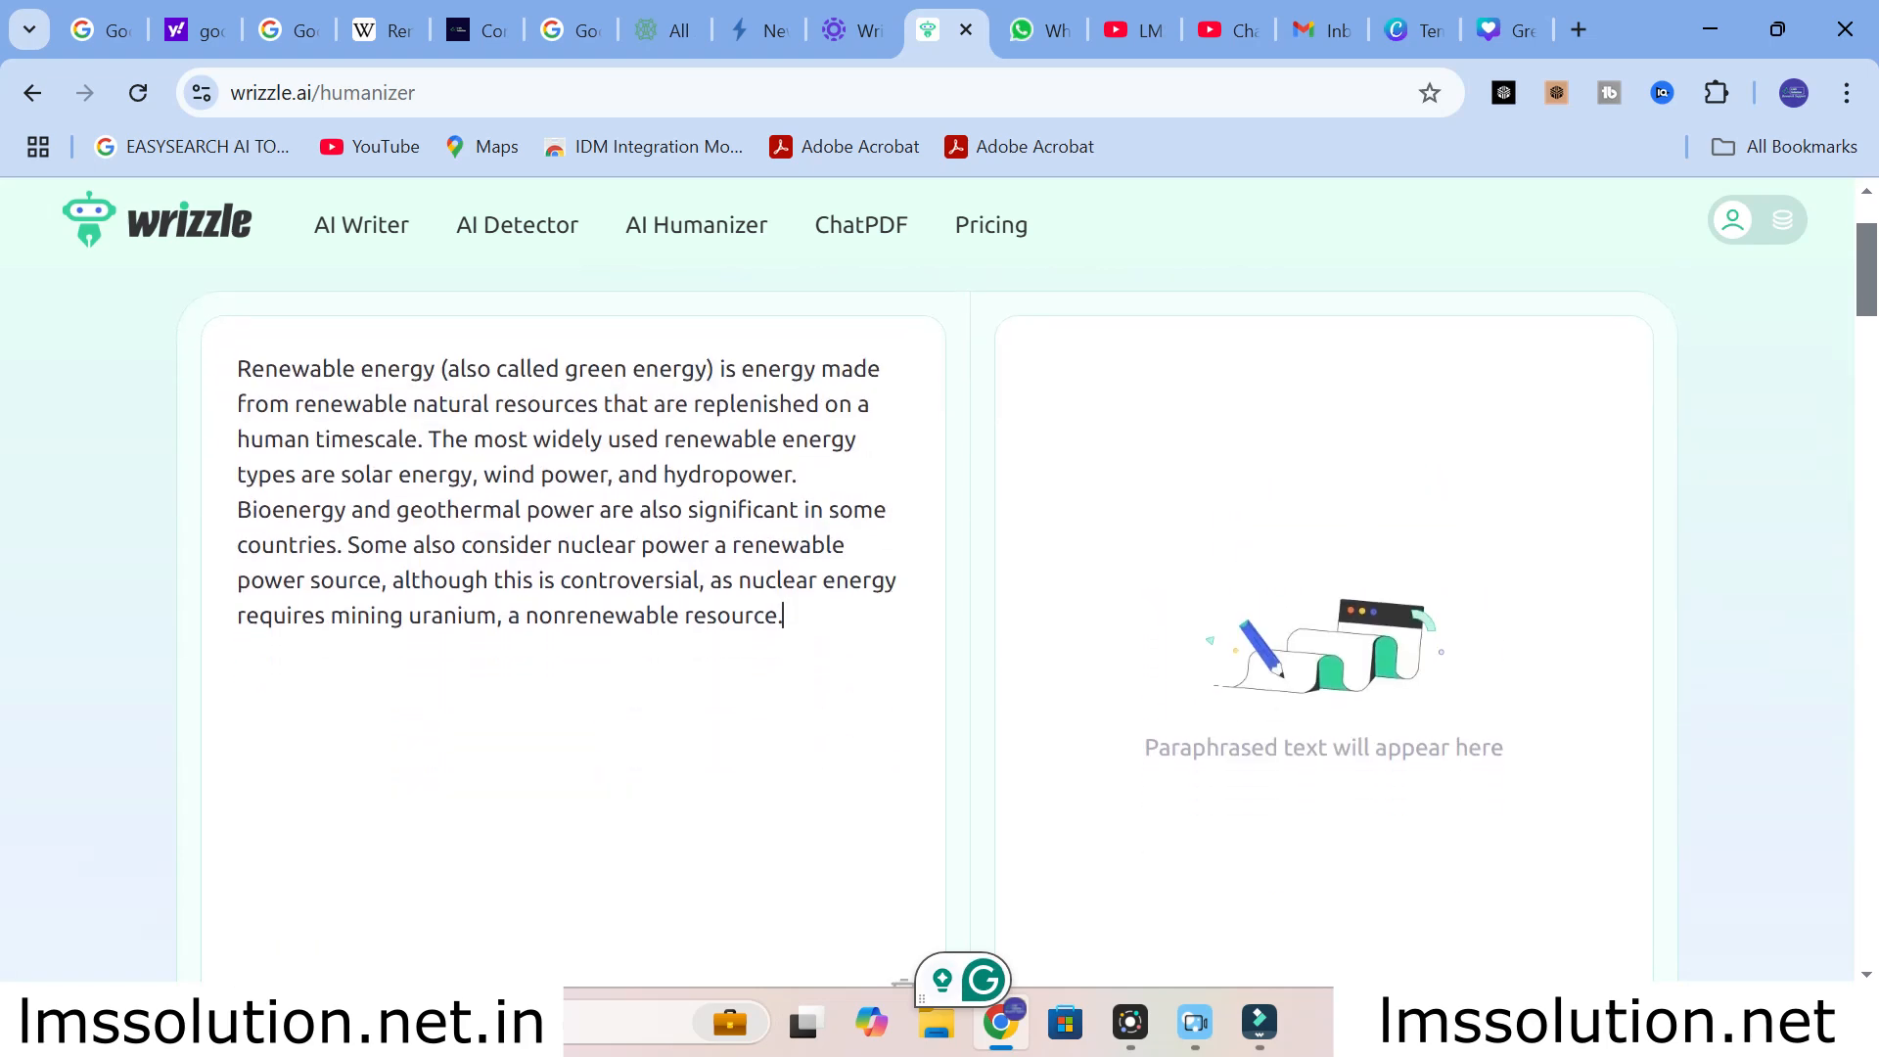
- Try to humanize the pasted Wikipedia passage and dismiss the upgrade dialog
{"action": "scroll", "coordinate": [788, 648], "scroll_direction": "down", "scroll_amount": 5}
{"action": "left_click", "coordinate": [786, 543]}
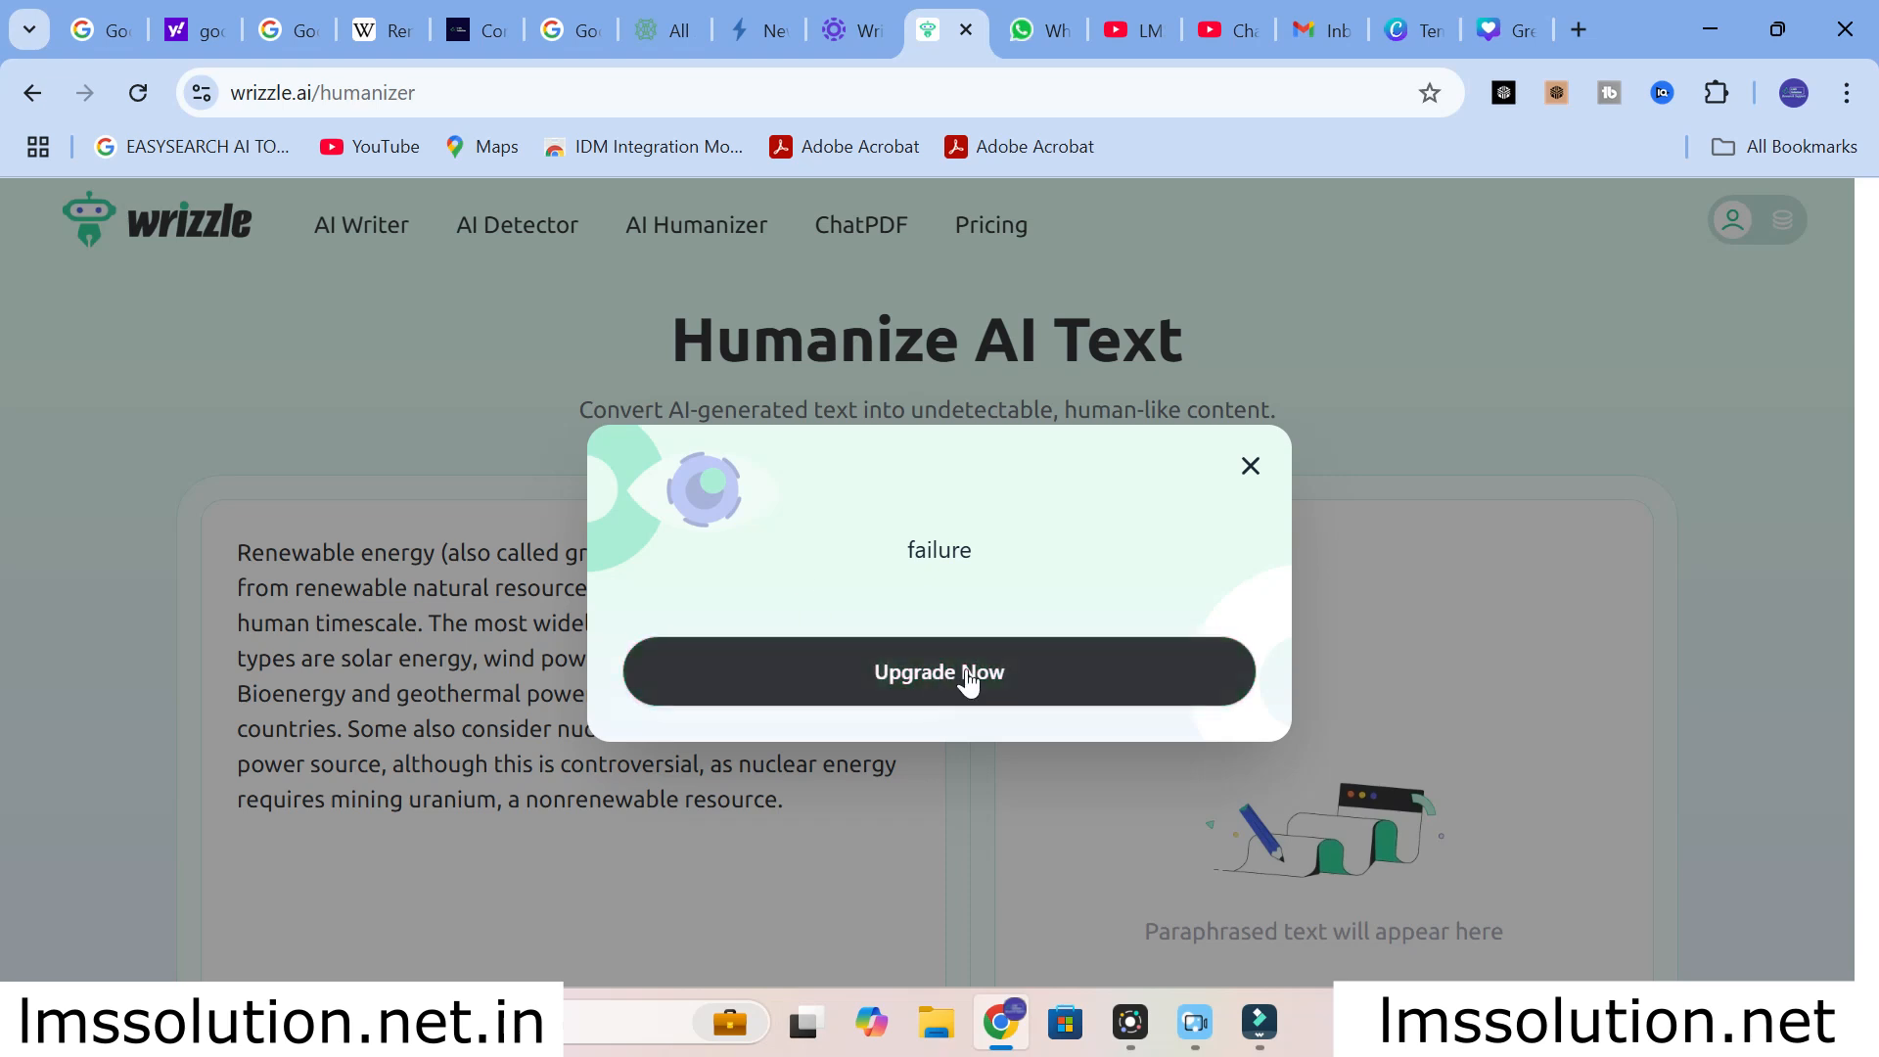
{"action": "left_click", "coordinate": [1251, 466]}
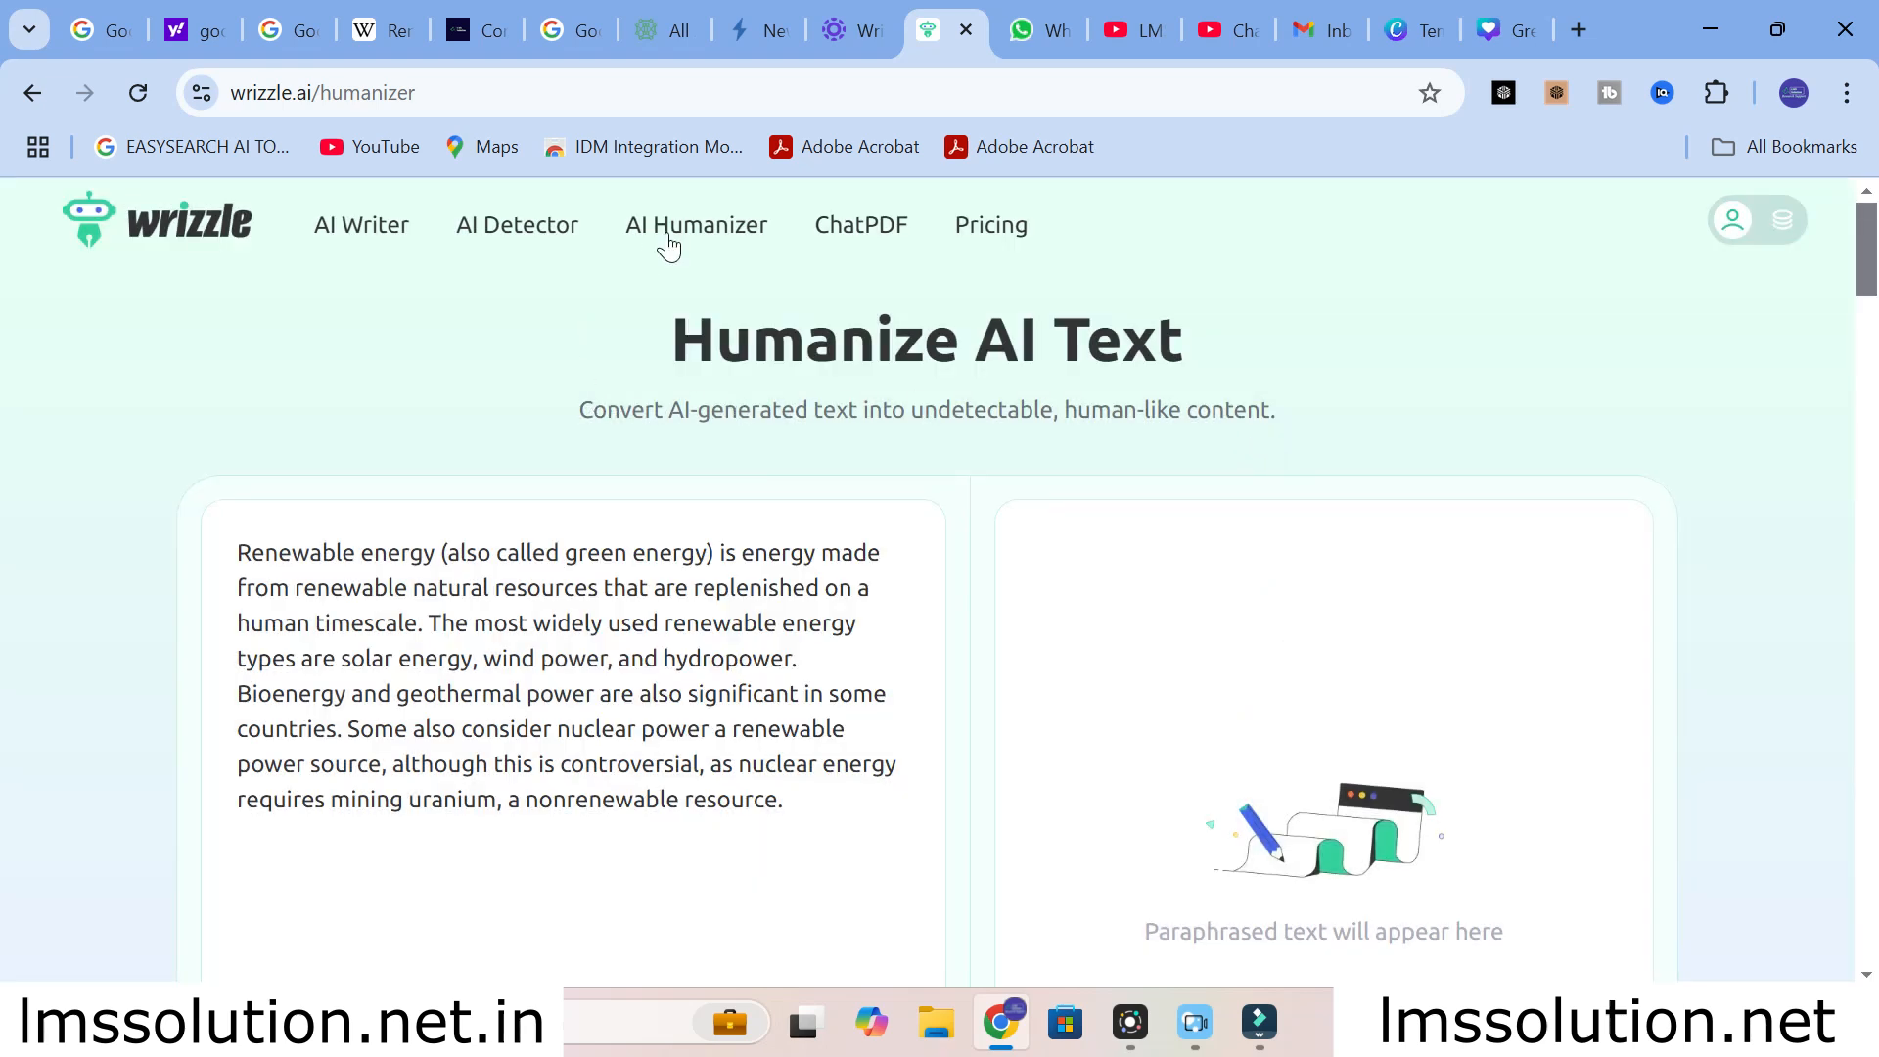
- Open ChatPDF and look over its PDF upload and URL options, closing the file picker without choosing a file
{"action": "left_click", "coordinate": [878, 225]}
{"action": "scroll", "coordinate": [793, 528], "scroll_direction": "down", "scroll_amount": 5}
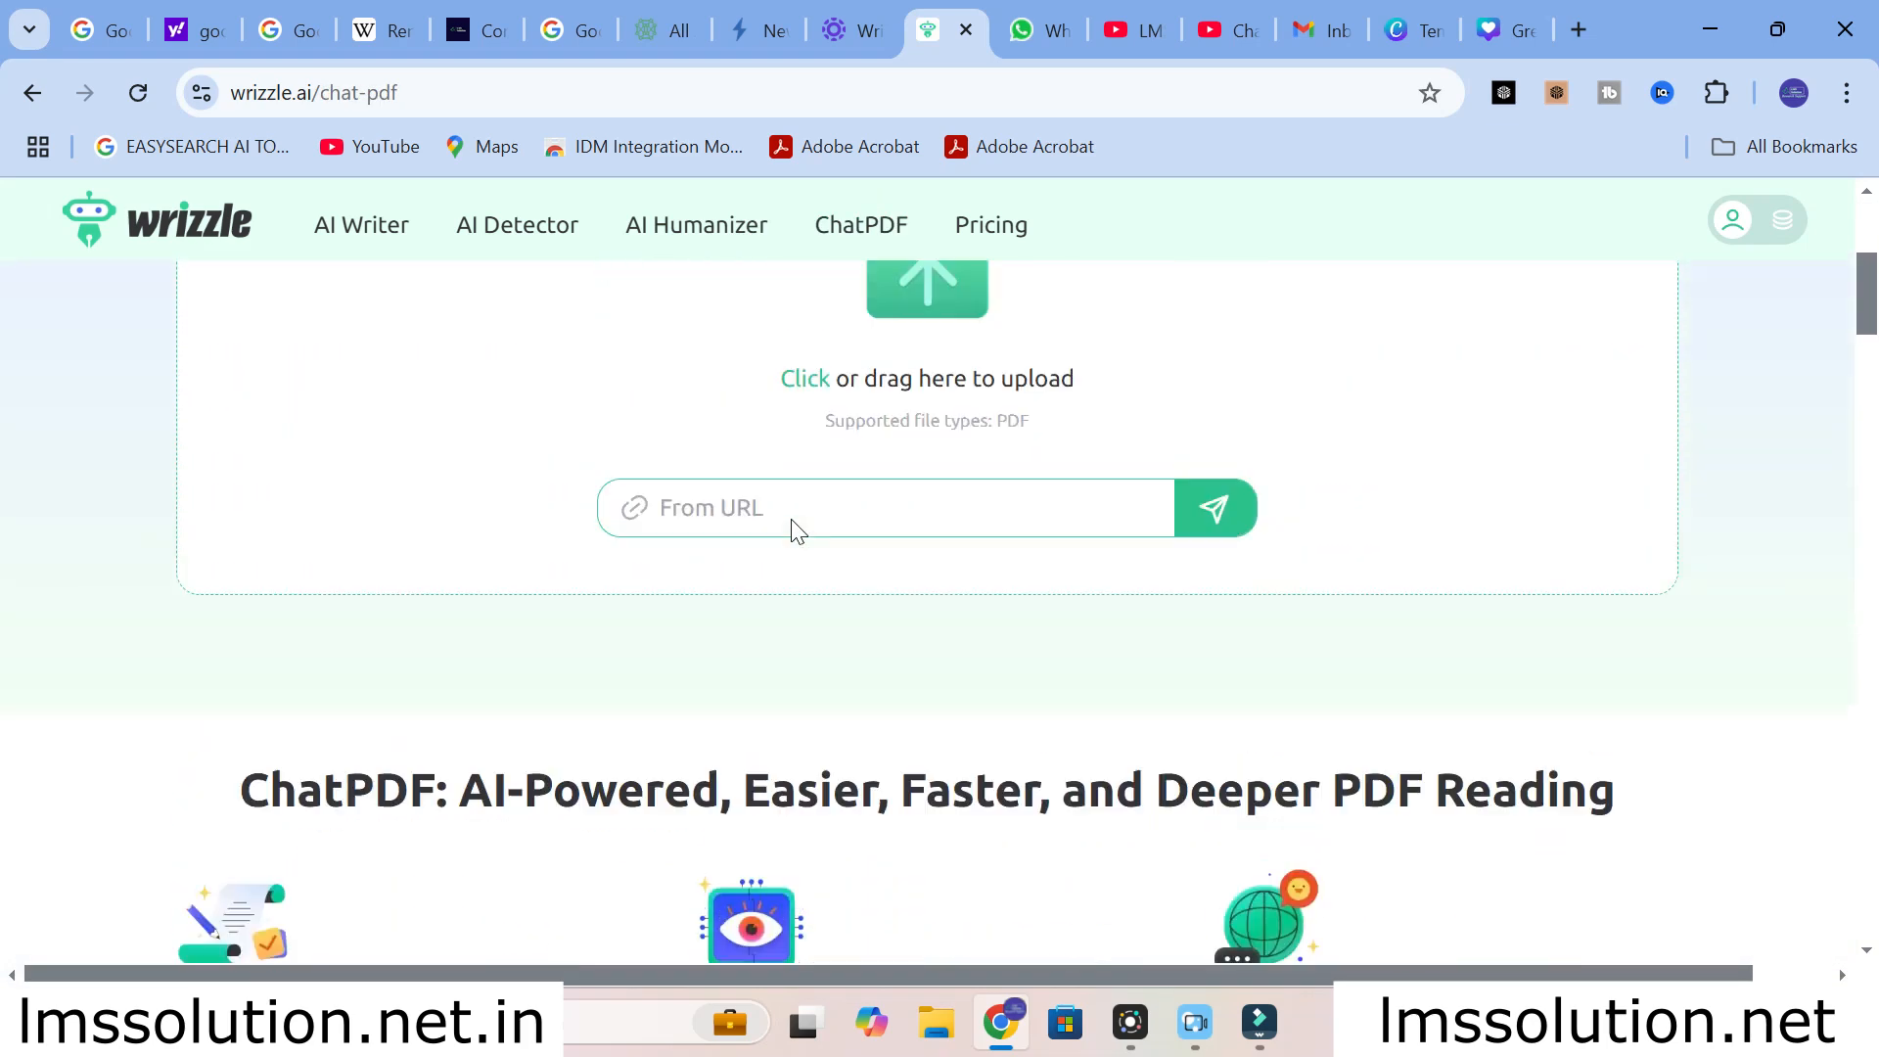
{"action": "scroll", "coordinate": [799, 531], "scroll_direction": "up", "scroll_amount": 4}
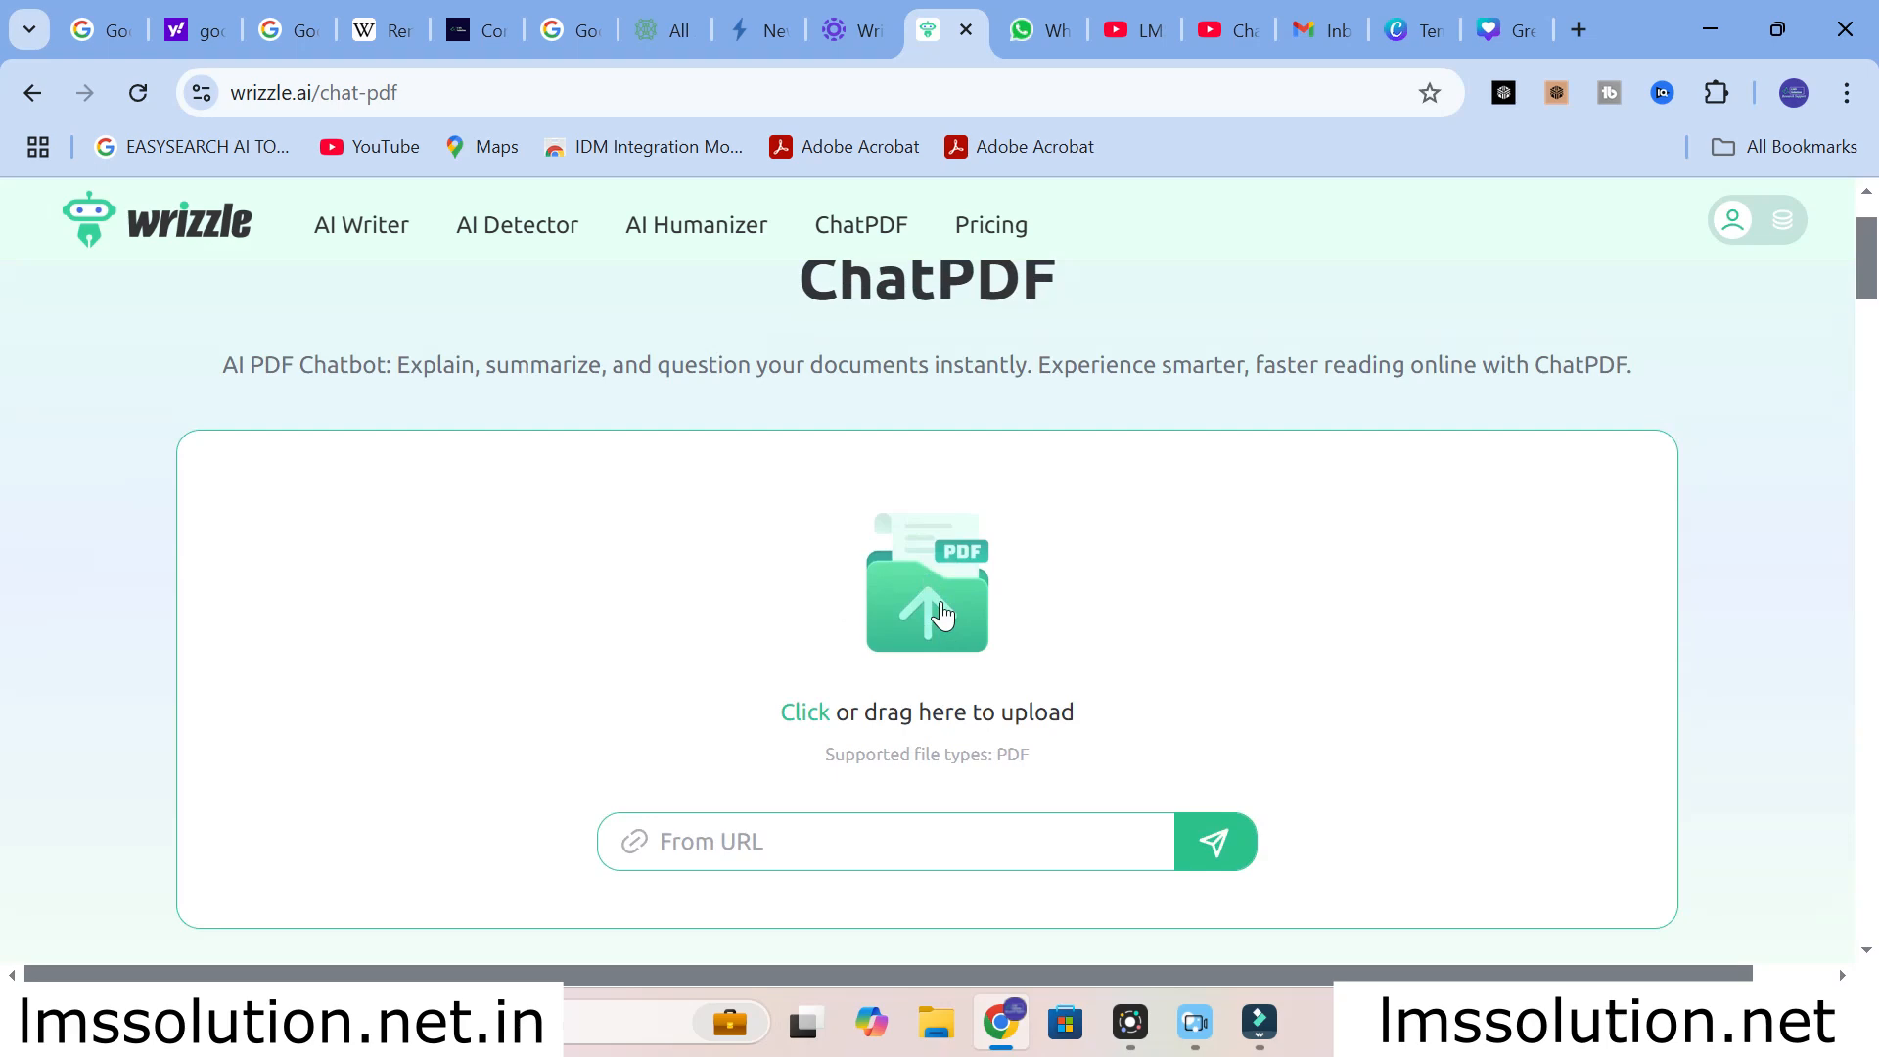
{"action": "left_click", "coordinate": [942, 604]}
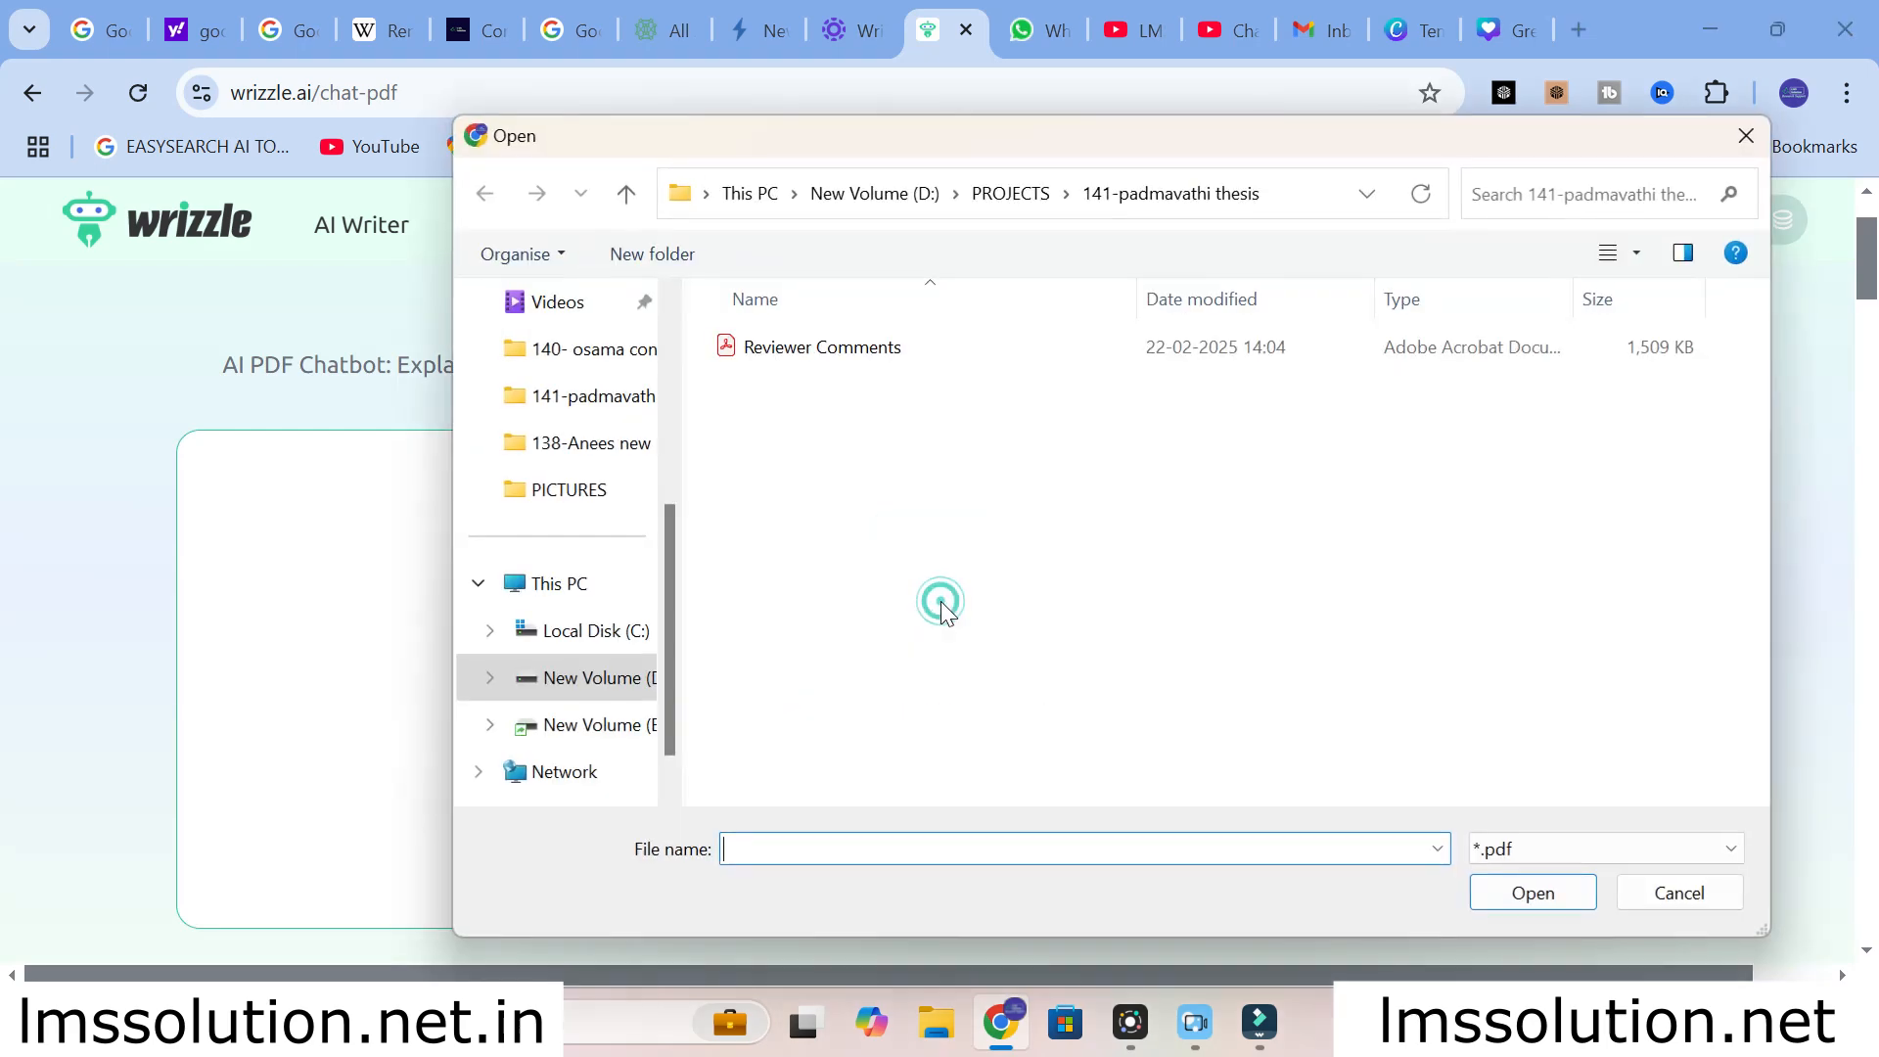
{"action": "left_click", "coordinate": [1744, 137]}
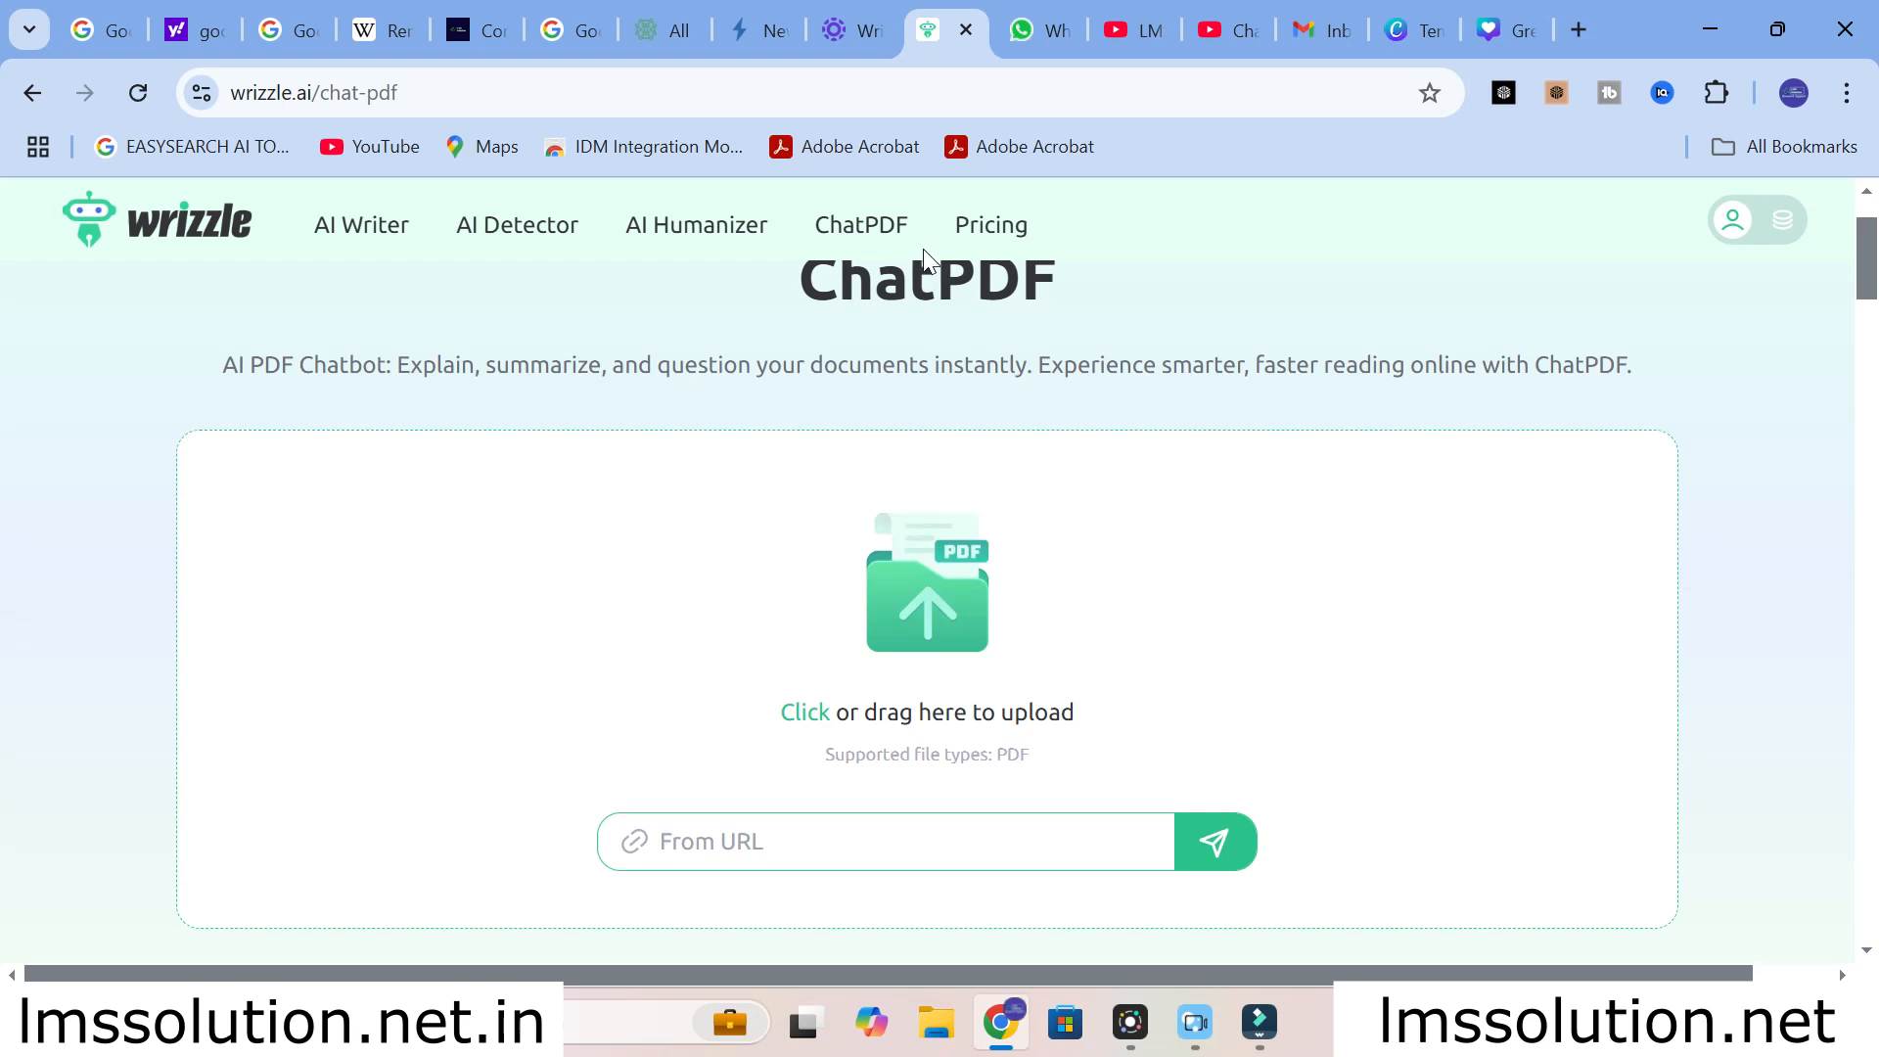
{"action": "scroll", "coordinate": [892, 430], "scroll_direction": "up", "scroll_amount": 2}
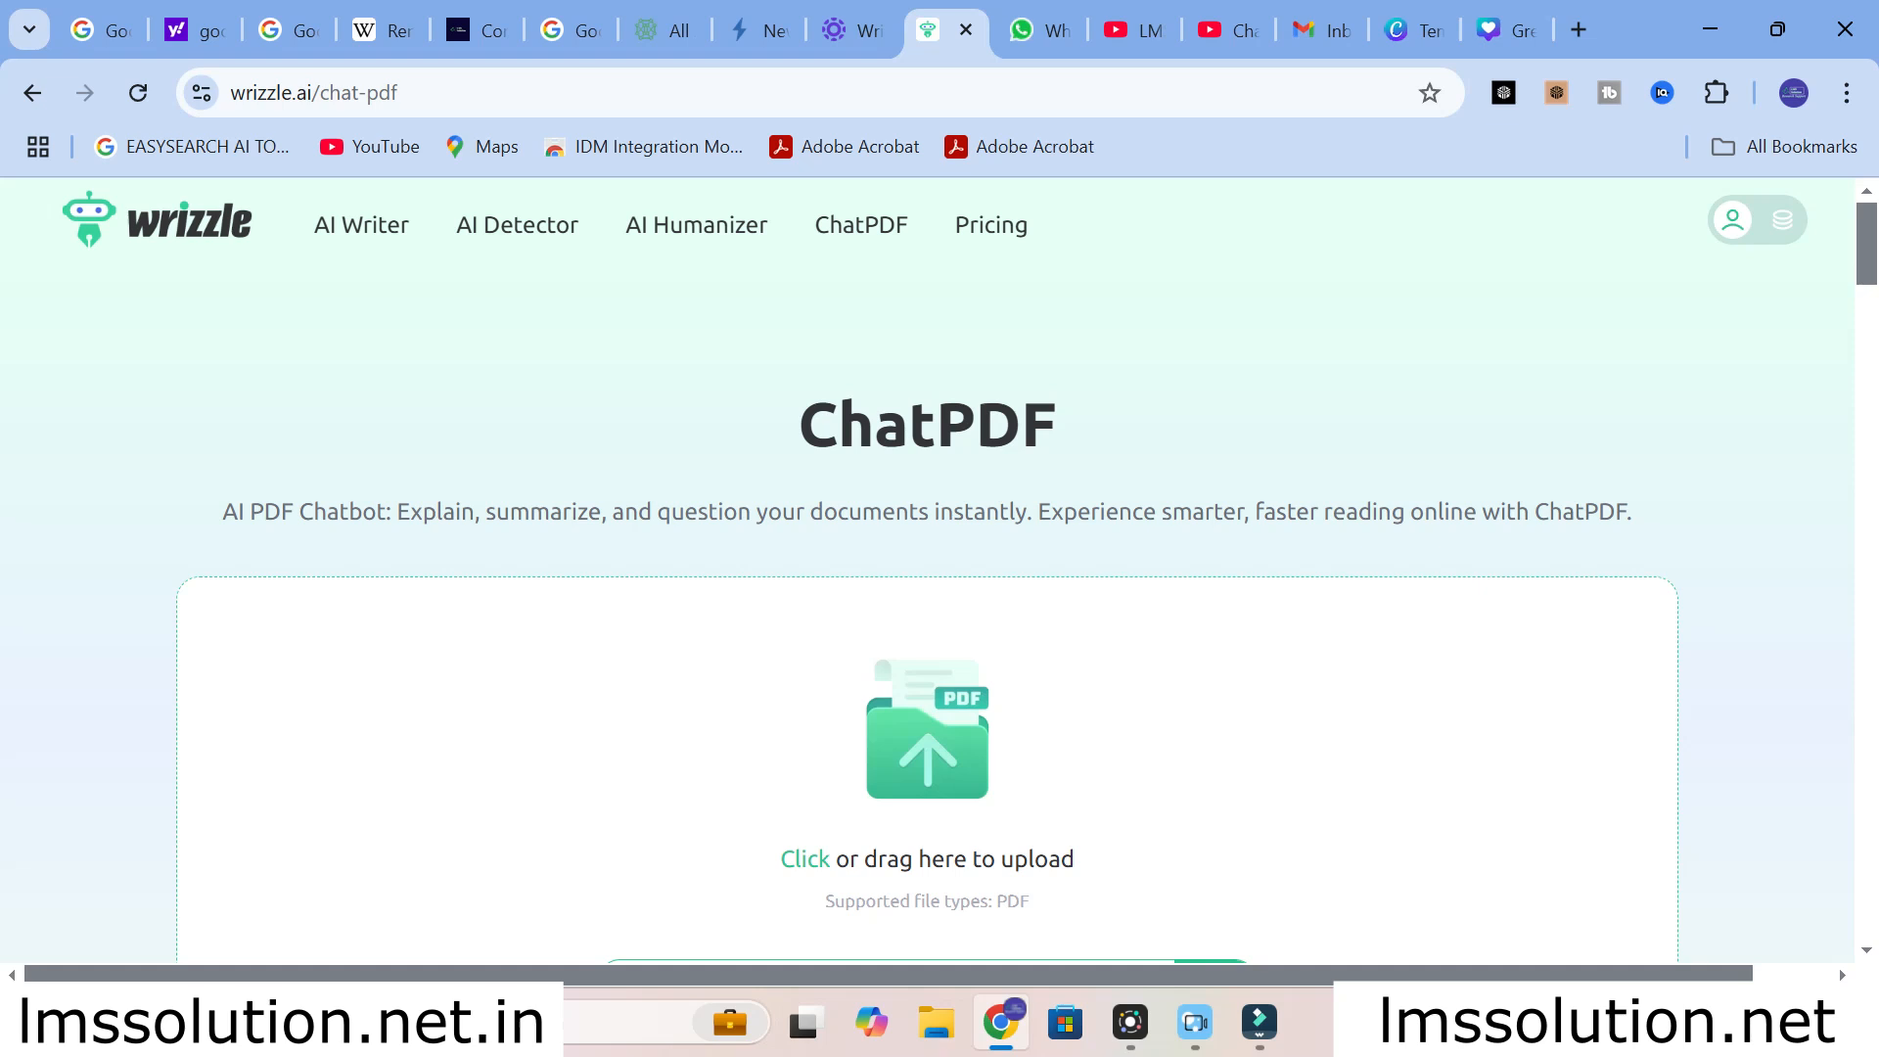